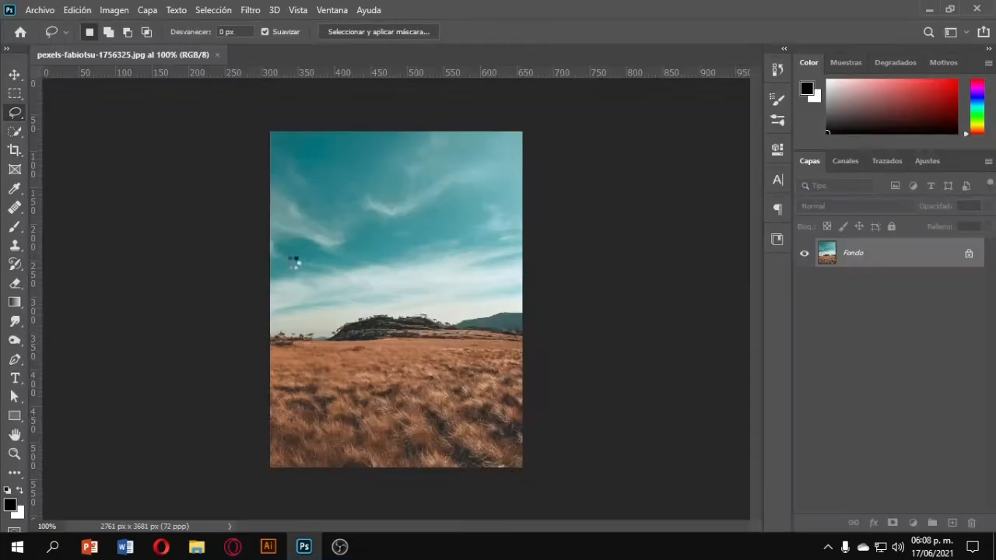
Unlock the background layer and delete the sky area above the horizon using a rectangular selection.
click(968, 255)
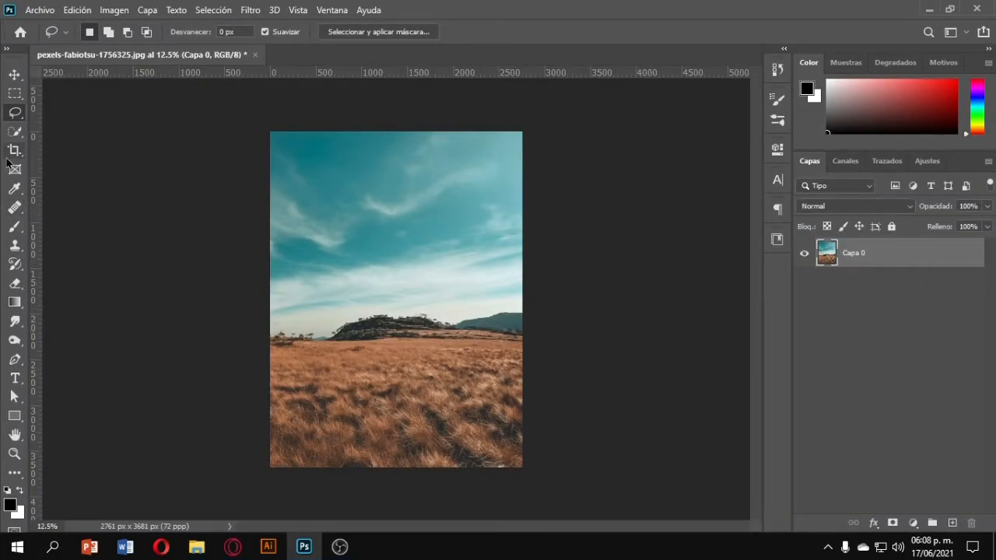
click(15, 94)
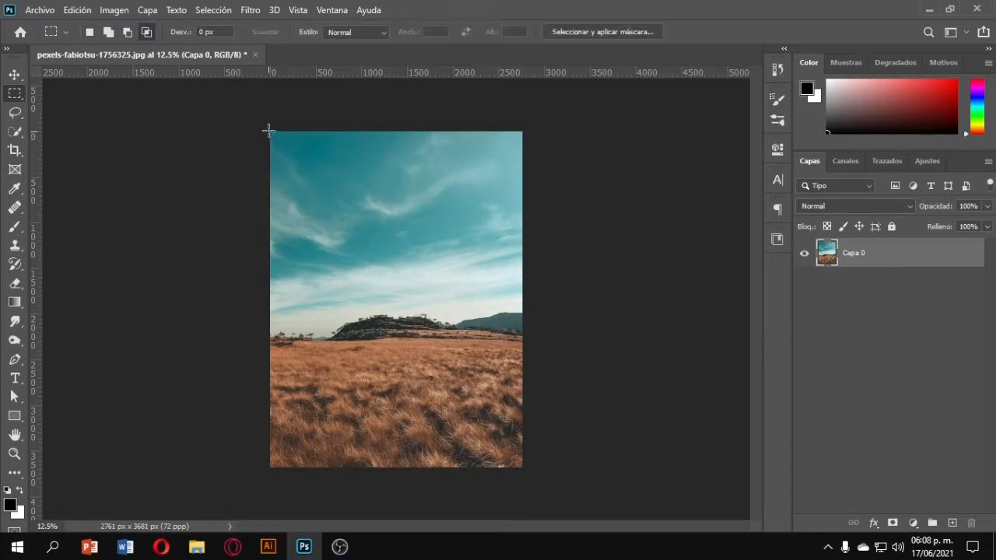
drag(269, 131, 540, 340)
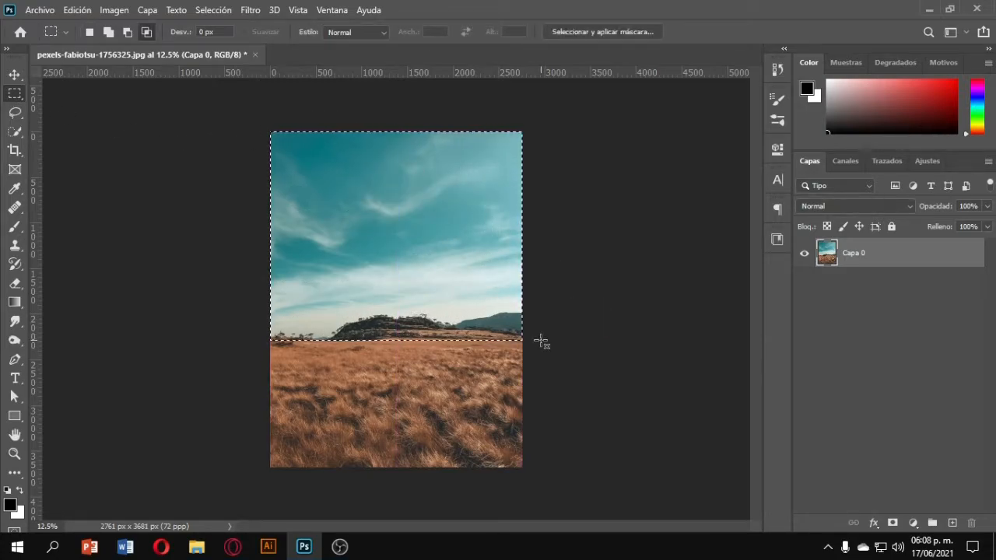
key(Delete)
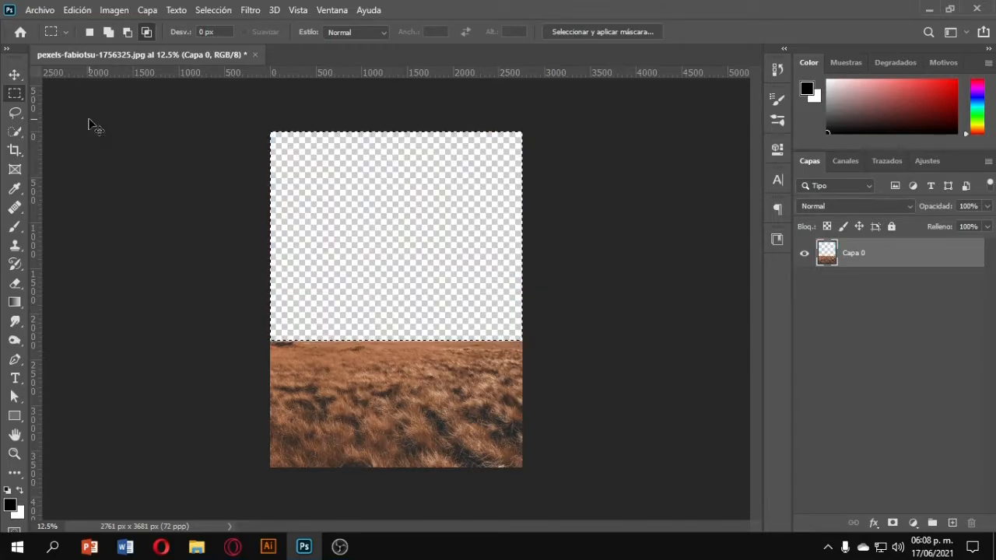
Place the sunset road photo pexels-benjamin-suter-3733269 into the document from the file folder.
click(196, 547)
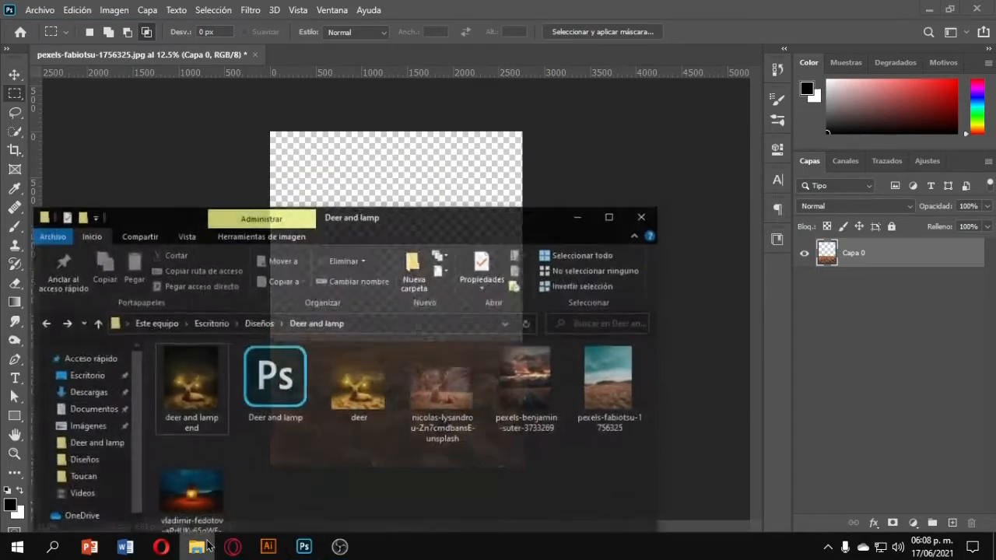
drag(539, 385, 720, 288)
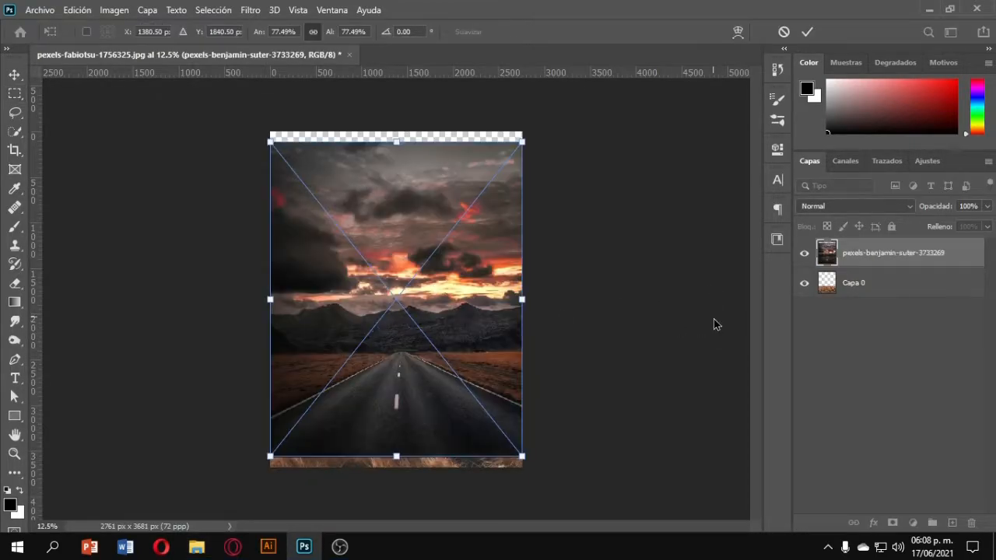
key(Return)
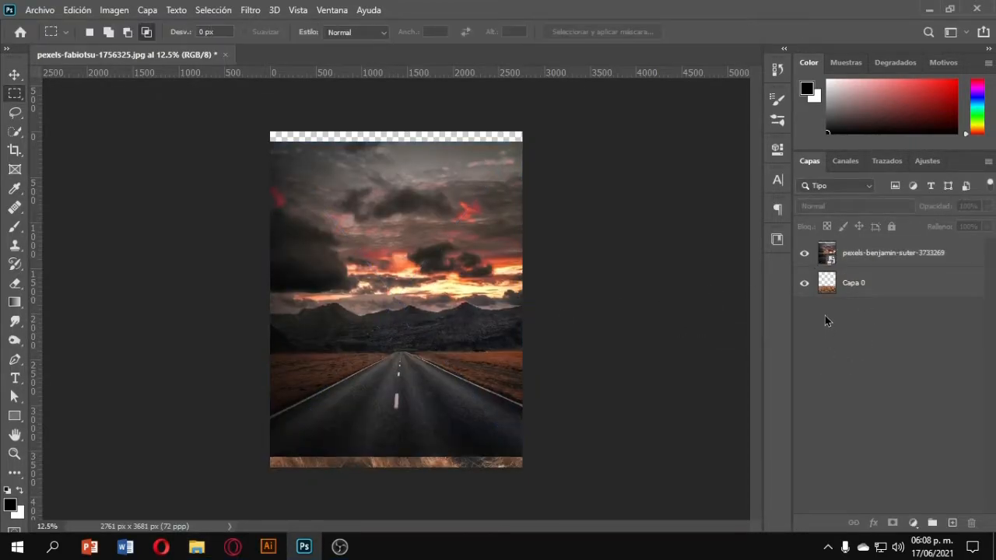
Move the road photo layer beneath the grass layer, renaming it Fondo and the grass layer Pasto.
double_click(850, 255)
click(13, 75)
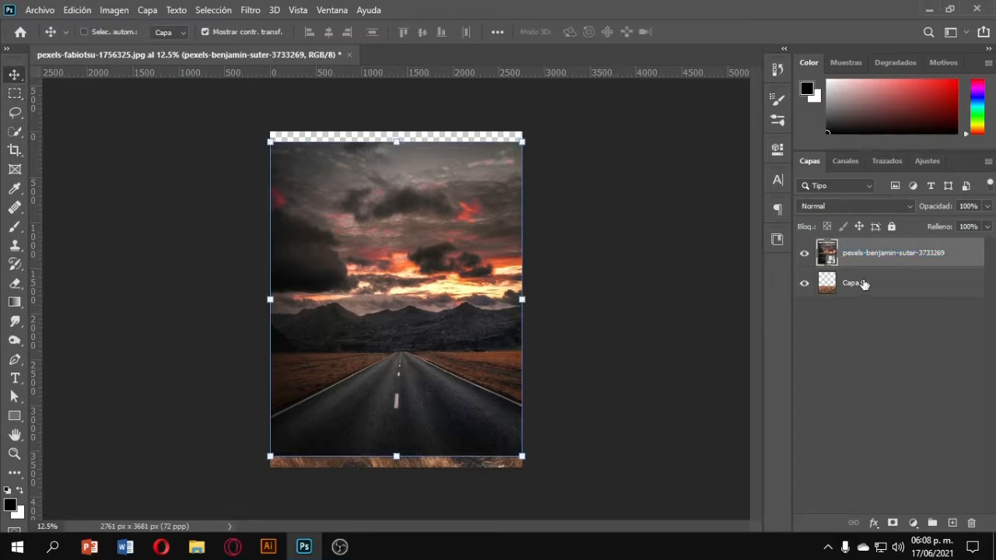
drag(880, 256, 871, 300)
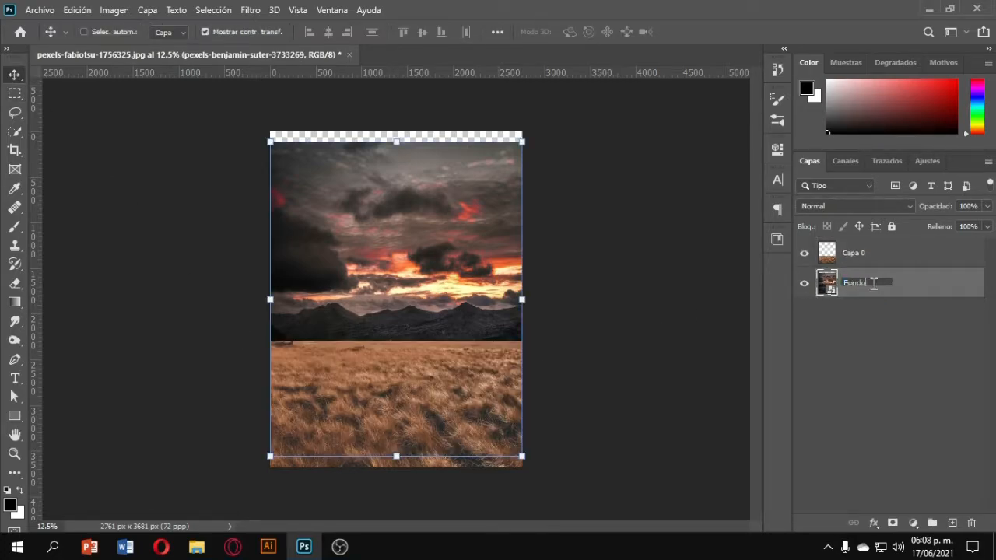
key(Return)
double_click(858, 262)
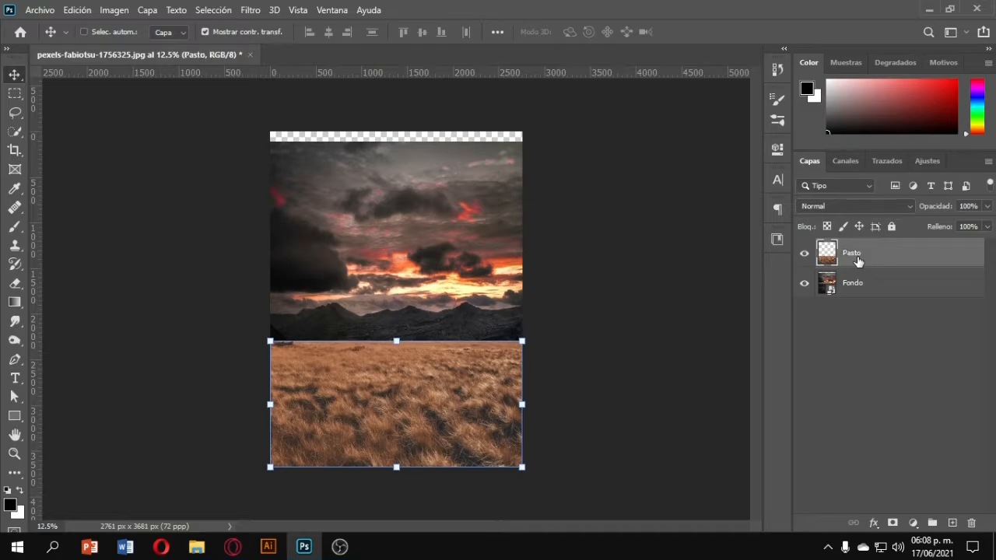
Enlarge the Fondo layer beyond the canvas edges so its sky fills the top area.
click(892, 298)
mouse_move(417, 325)
mouse_down()
mouse_move(413, 305)
mouse_move(414, 316)
mouse_up()
drag(522, 141, 630, 113)
drag(519, 205, 493, 240)
key(Return)
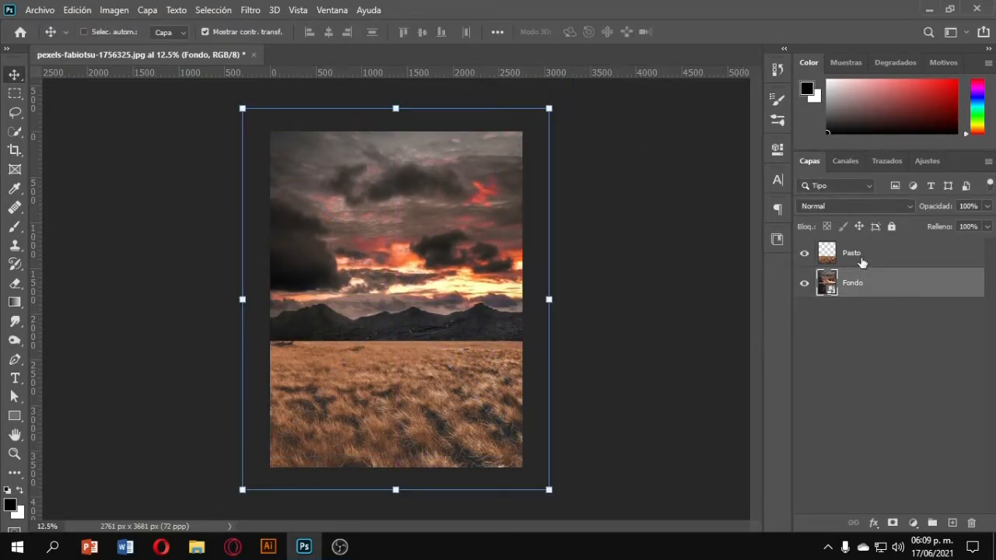
Add a layer mask to Pasto and choose the Brush tool with brush 3 from Grass Photoshop Brushes 5.
click(859, 252)
click(893, 524)
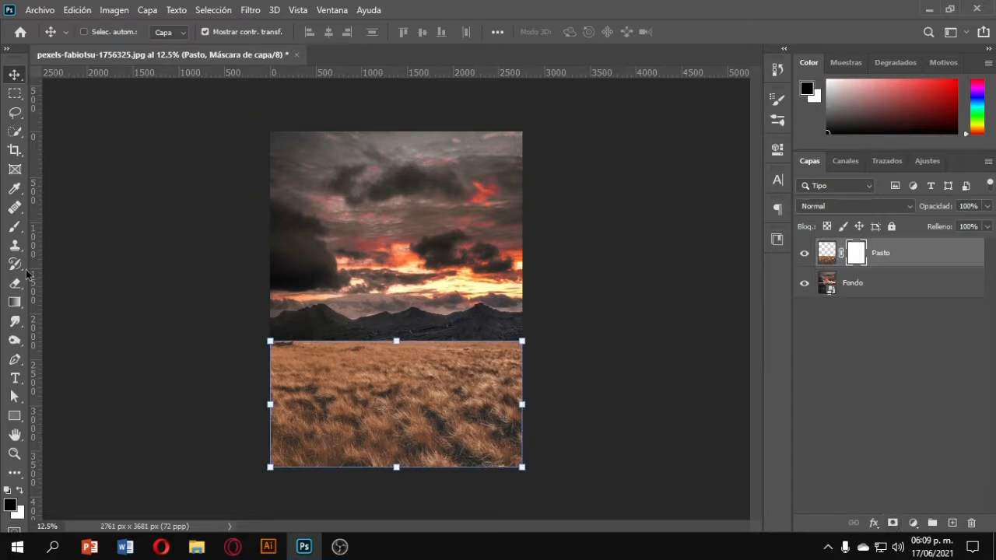
click(15, 231)
right_click(322, 319)
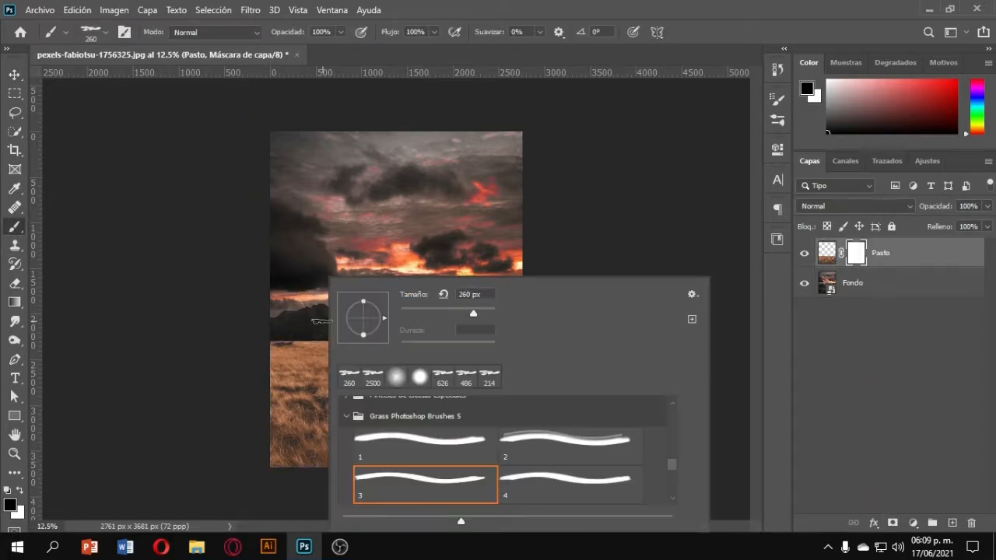
scroll(669, 463, up, 3)
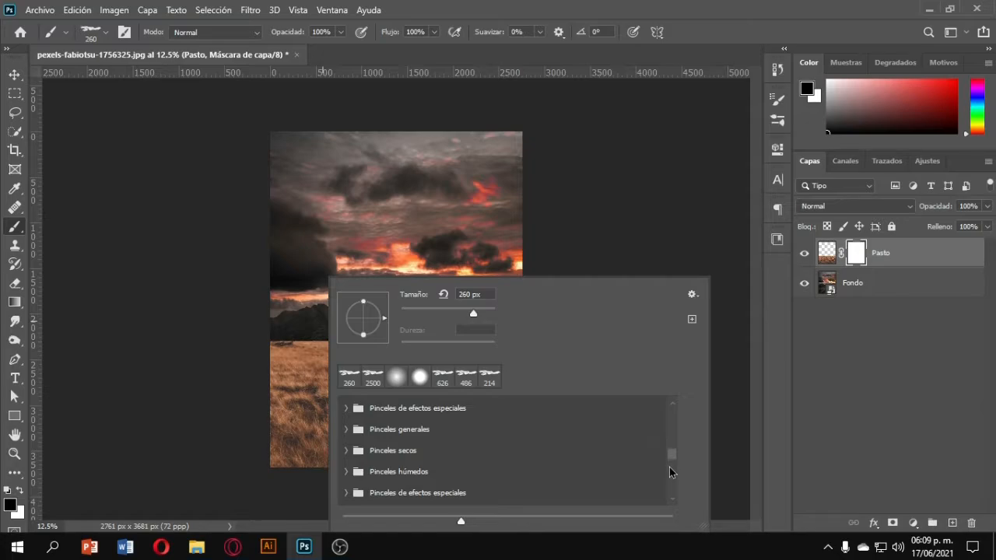
scroll(671, 461, down, 3)
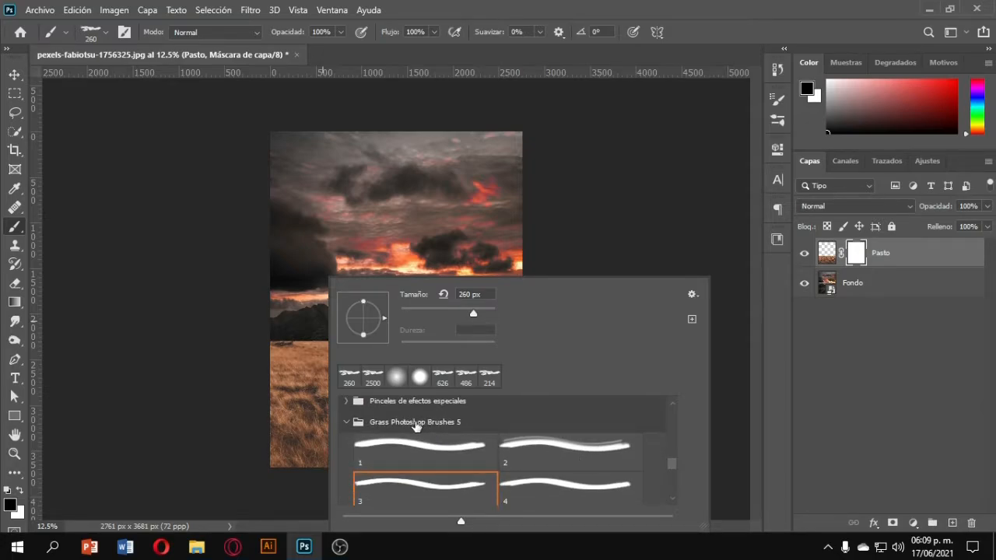
click(426, 489)
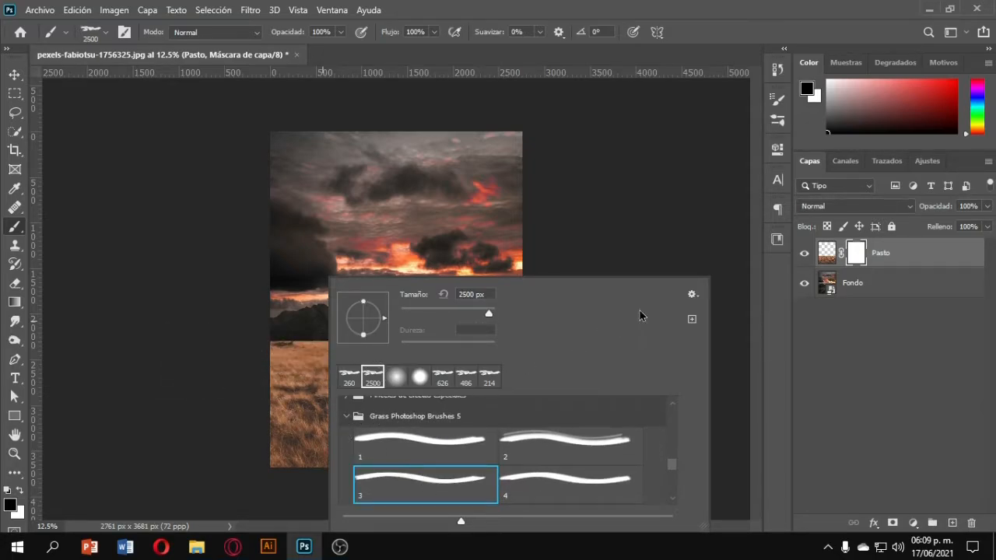
click(704, 269)
Paint grass blades into the Pasto mask along the left end of the horizon, with the brush about 215 px.
scroll(308, 336, up, 8)
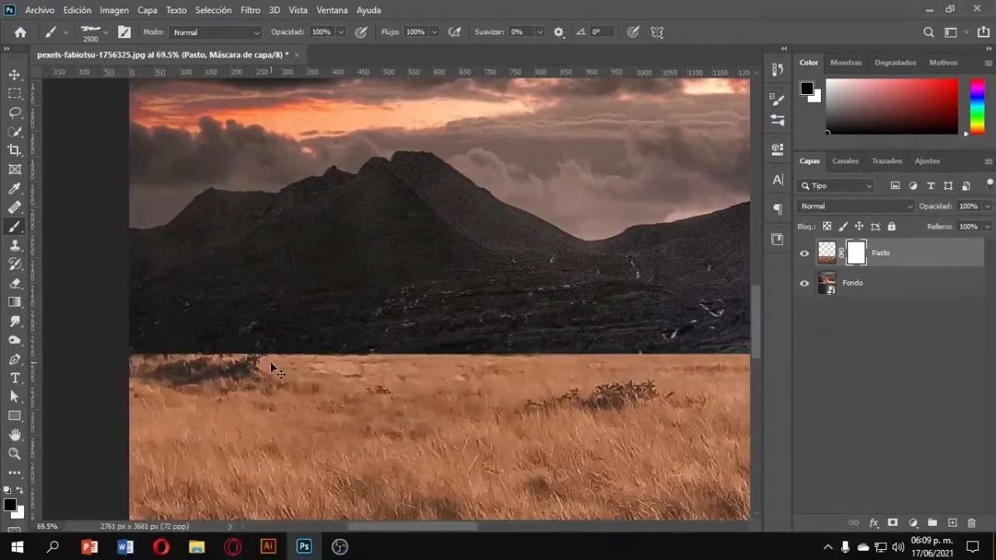
scroll(270, 361, left, 1)
drag(330, 342, 187, 348)
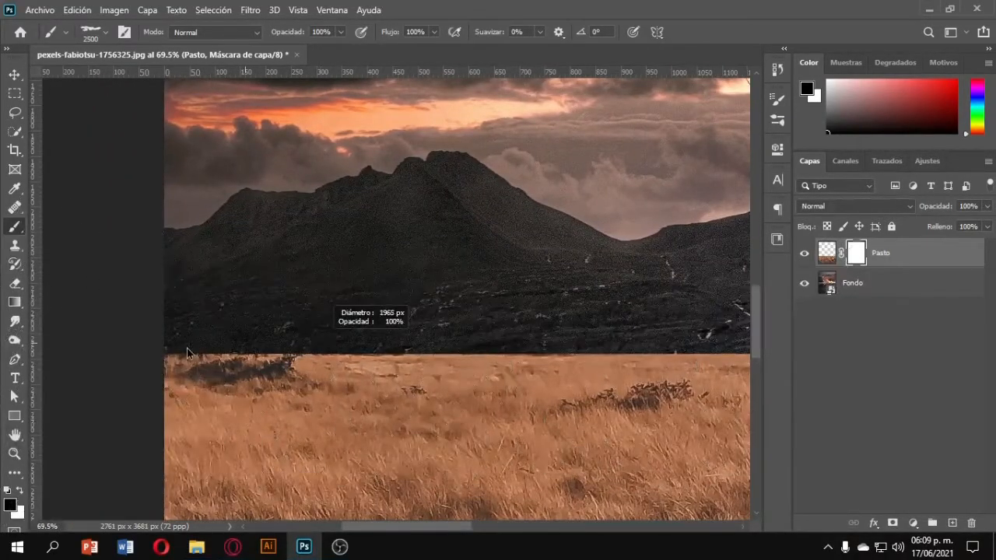
drag(289, 344, 79, 366)
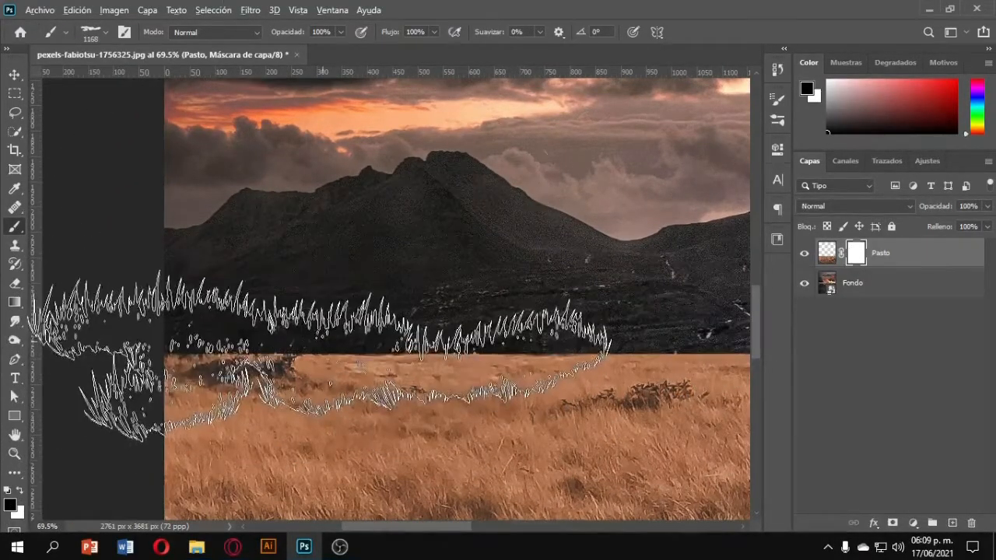
mouse_move(323, 341)
mouse_down()
mouse_move(197, 364)
mouse_move(215, 366)
mouse_move(174, 356)
mouse_move(220, 354)
mouse_up()
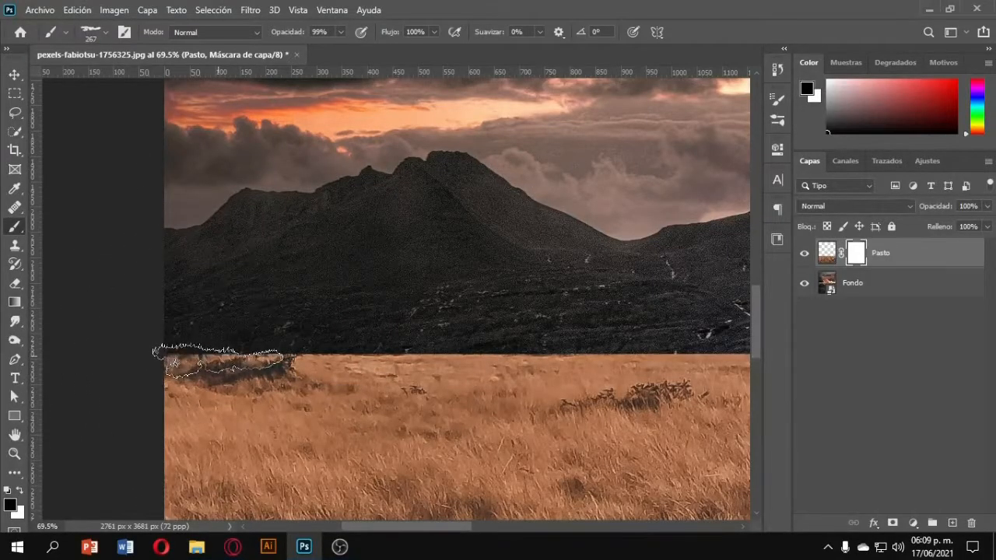
key(ctrl+z)
drag(336, 306, 315, 307)
click(231, 344)
drag(302, 348, 277, 343)
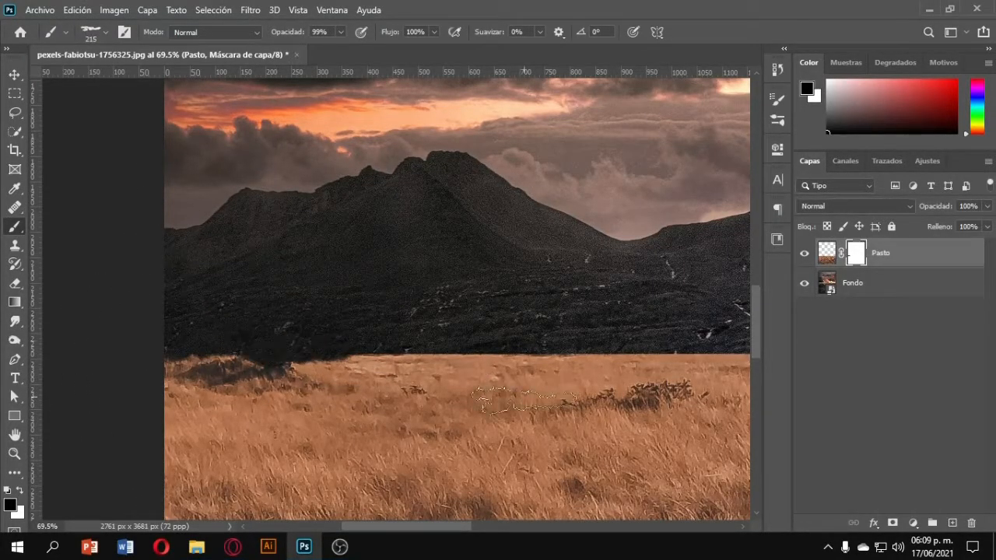
Stamp more grass blades into the mask along the middle of the horizon line.
scroll(428, 345, right, 3)
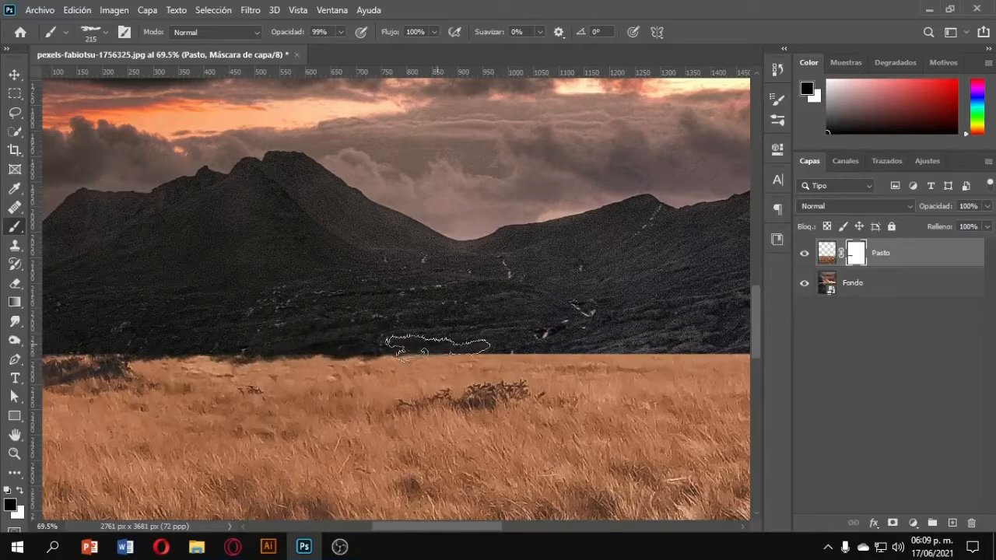
scroll(435, 342, right, 3)
scroll(428, 335, right, 1)
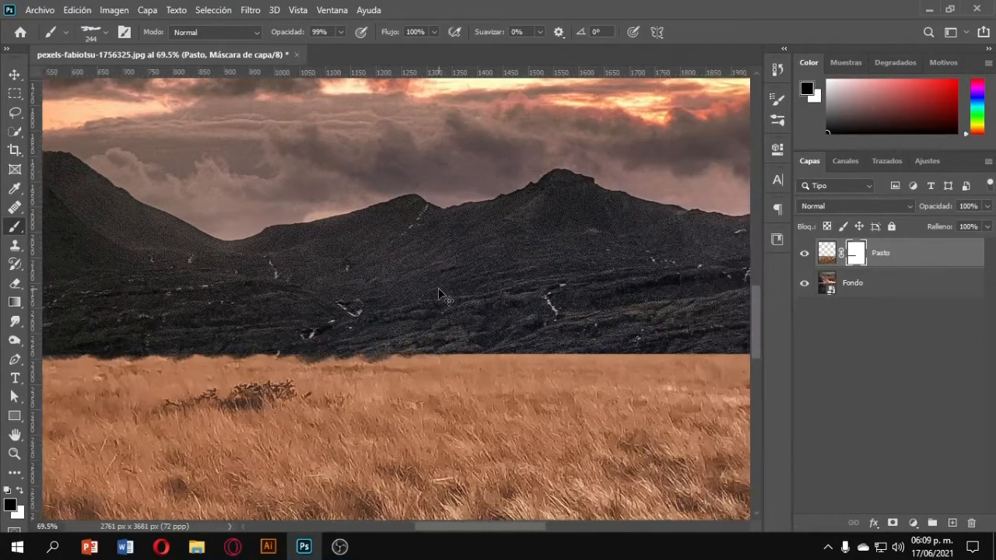
scroll(440, 294, right, 1)
scroll(467, 296, right, 1)
scroll(466, 296, down, 1)
scroll(535, 296, right, 2)
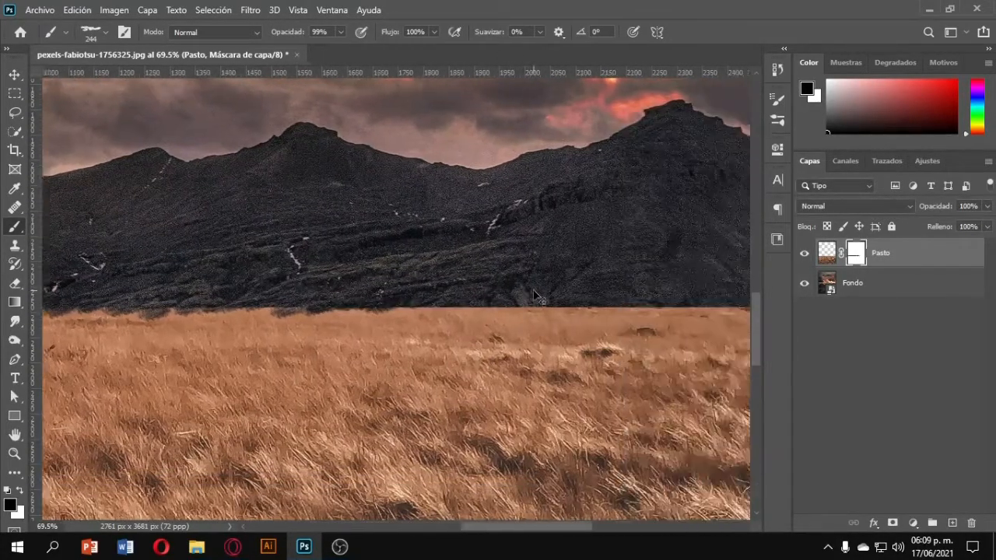
scroll(536, 294, right, 1)
click(449, 298)
click(540, 296)
Shrink the brush to about 166 px and stamp grass along the right end of the horizon.
scroll(514, 295, right, 4)
drag(506, 272, 449, 279)
click(510, 303)
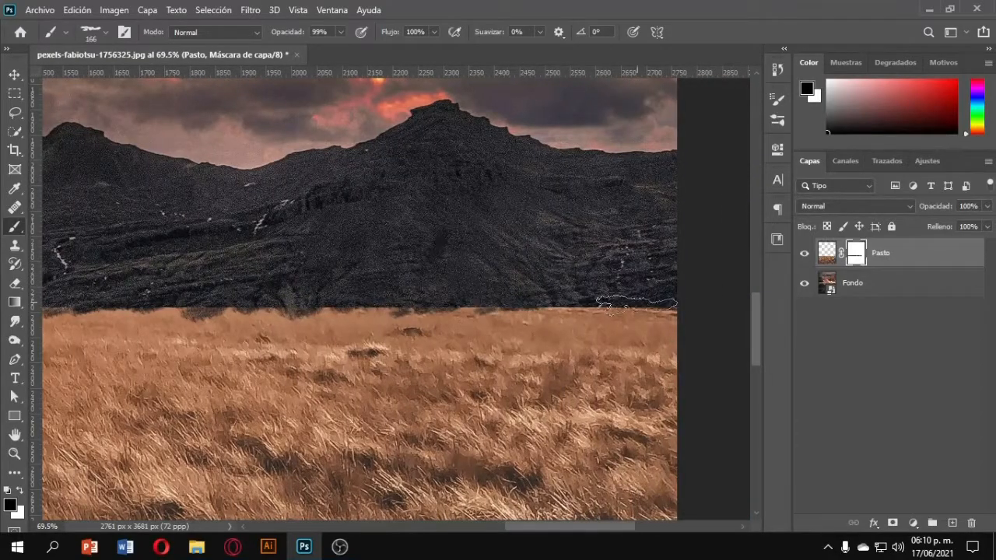
drag(636, 304, 557, 302)
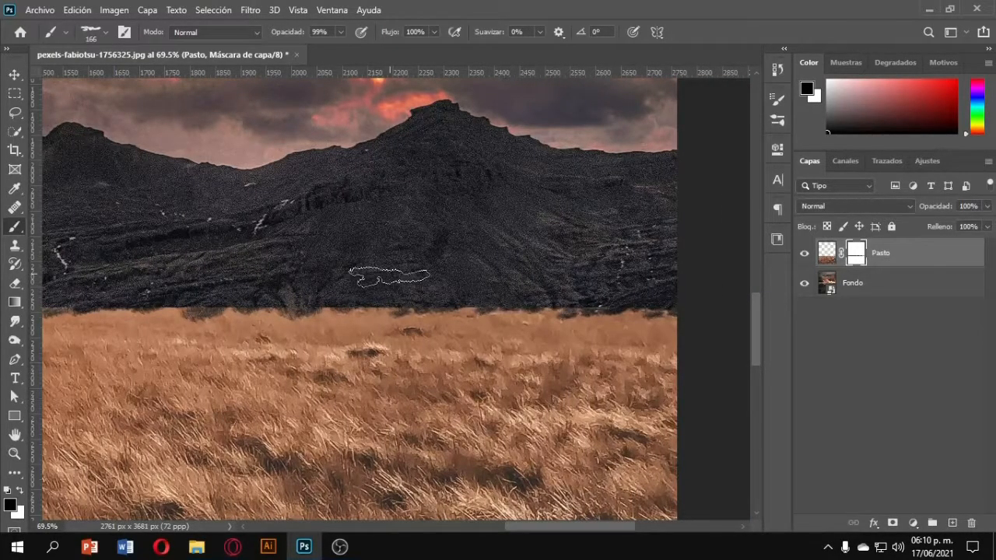
Crop the image, moving the bottom edge slightly up, and apply the crop.
scroll(389, 276, down, 8)
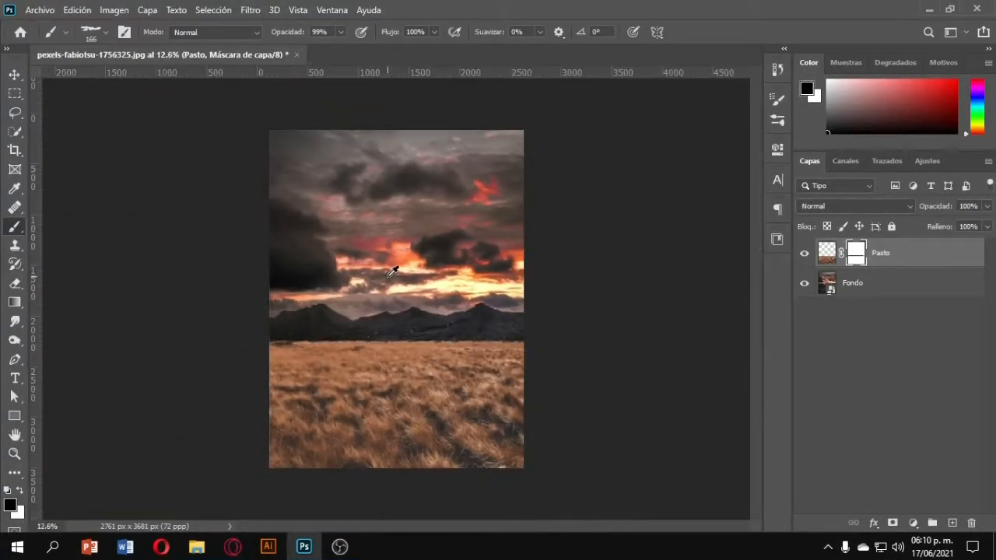
scroll(393, 270, down, 1)
scroll(421, 377, up, 2)
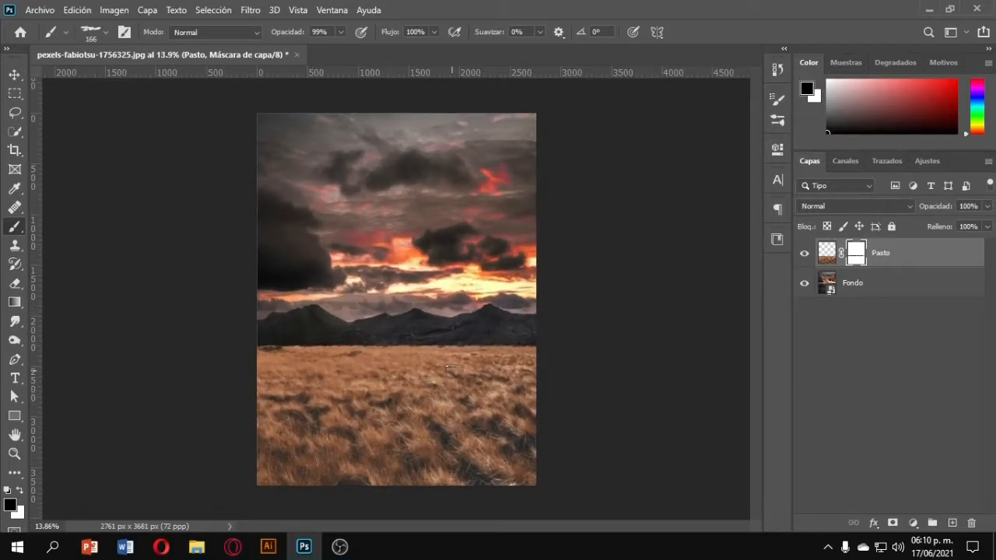
click(15, 151)
drag(530, 487, 533, 466)
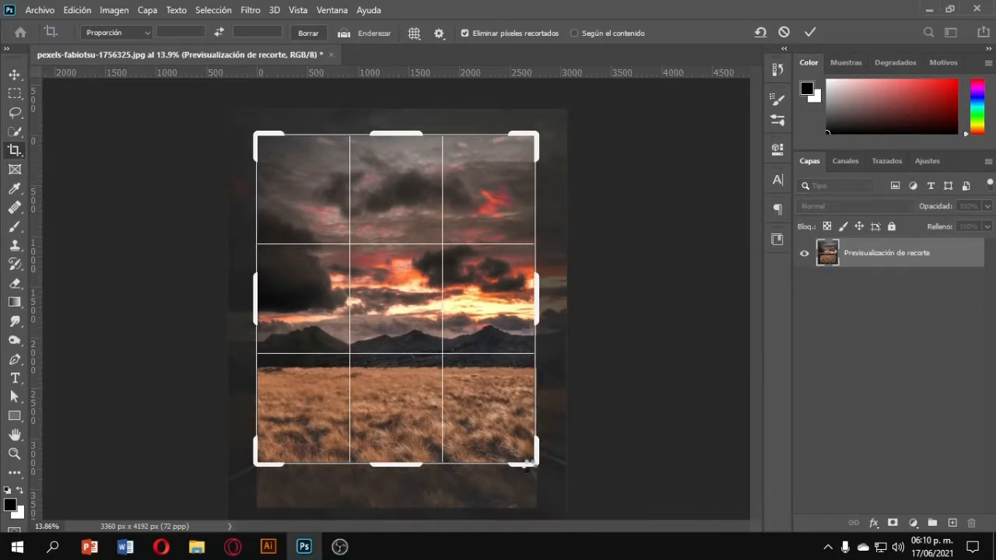
key(Return)
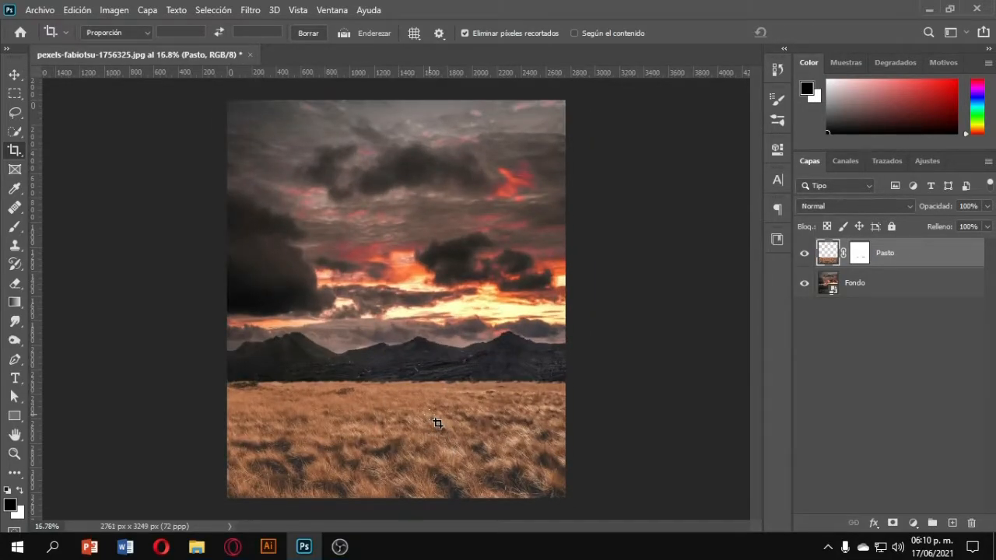
Open the deer photo nicolas-lysandrou-Zn7cmdbansE-unsplash.
click(39, 9)
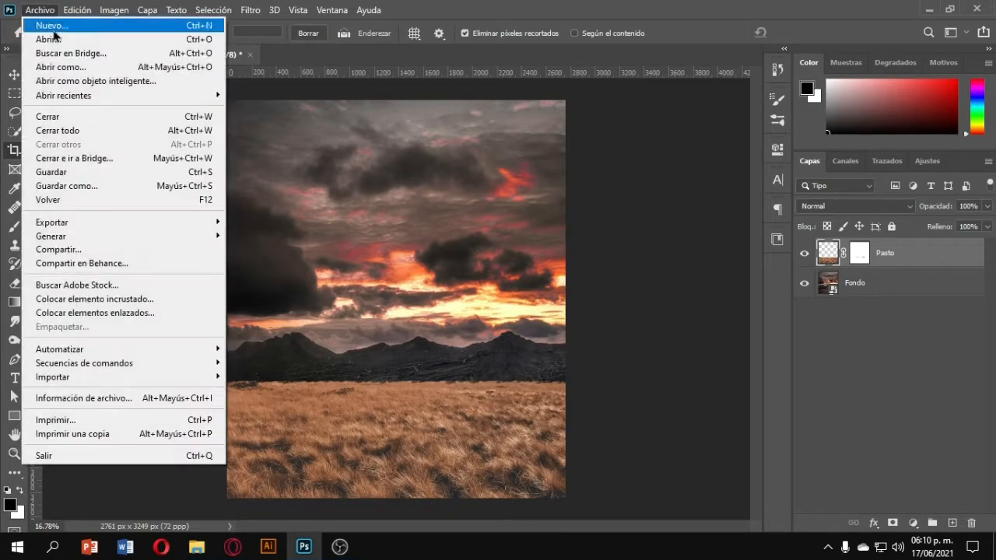
click(47, 37)
double_click(402, 141)
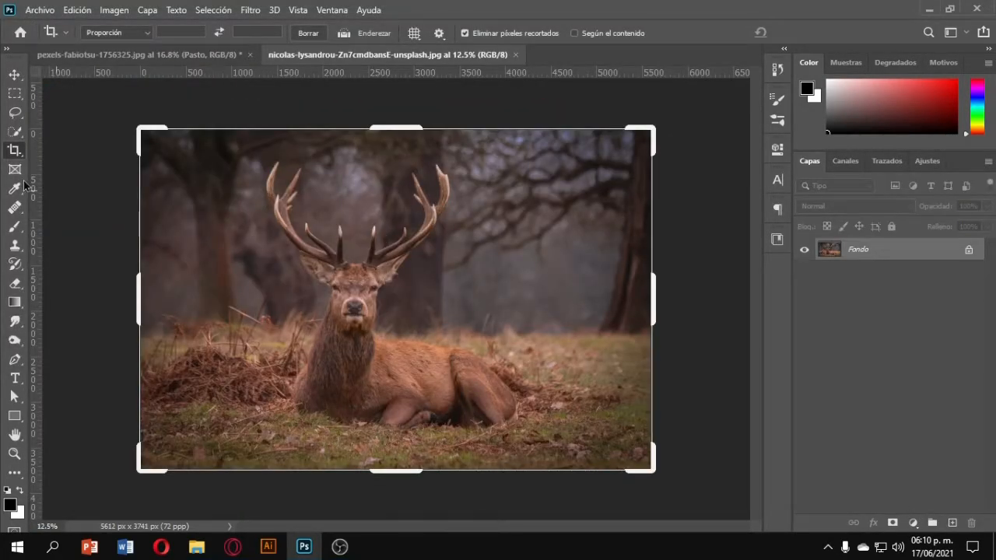
Open Select and Mask on the deer photo and run Select Subject to select the deer.
click(16, 114)
click(16, 95)
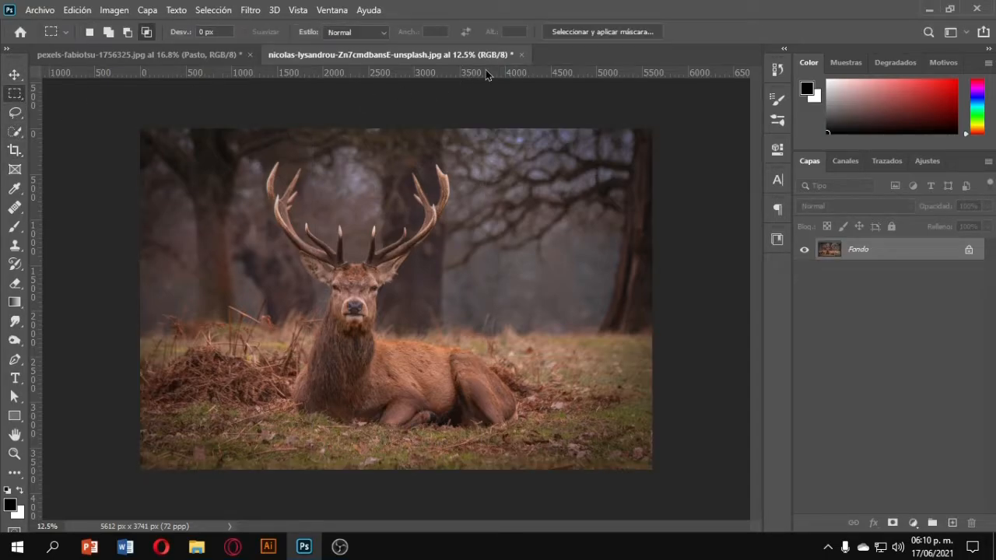
click(619, 34)
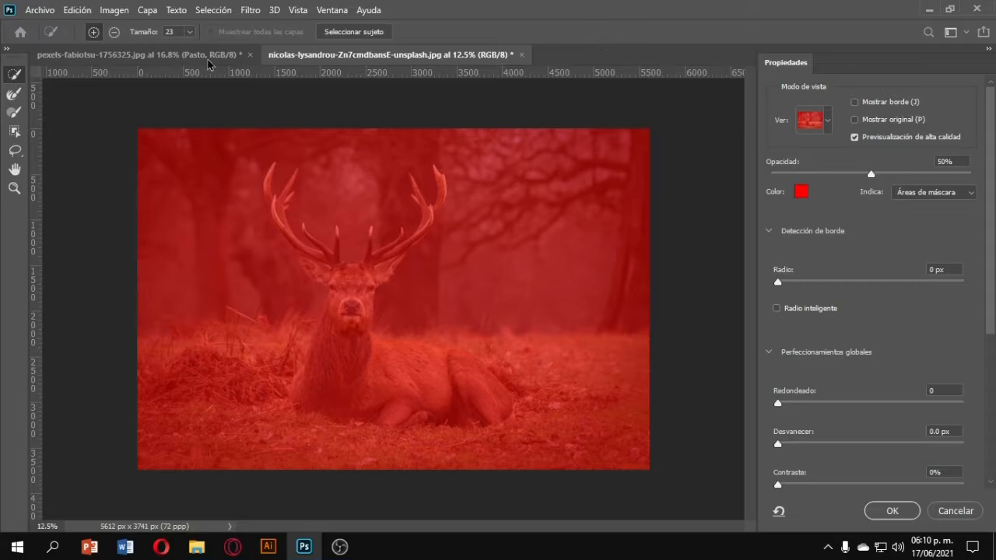
click(12, 100)
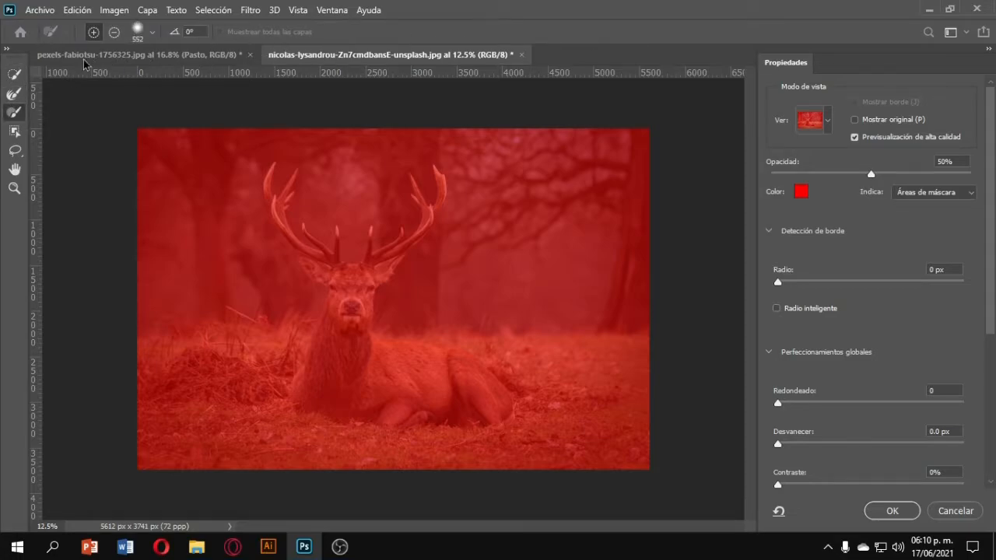
click(20, 75)
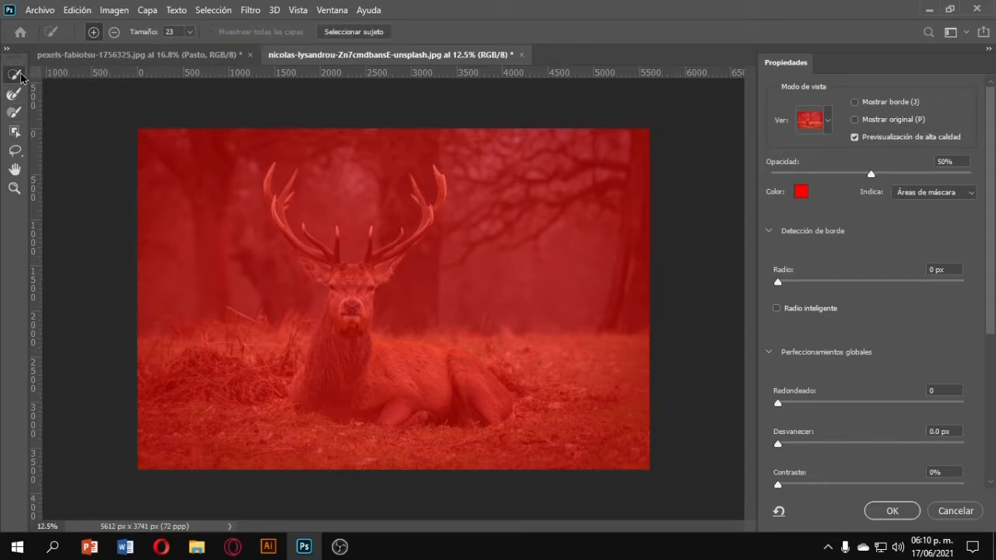
click(378, 32)
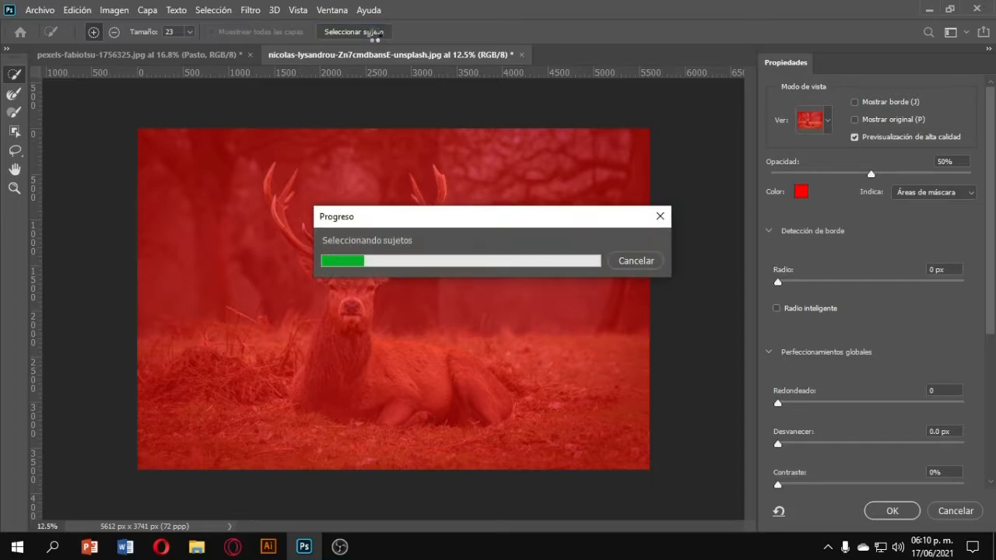
Enable a refinement option and output the deer selection as a masked copy of the layer.
scroll(397, 235, up, 8)
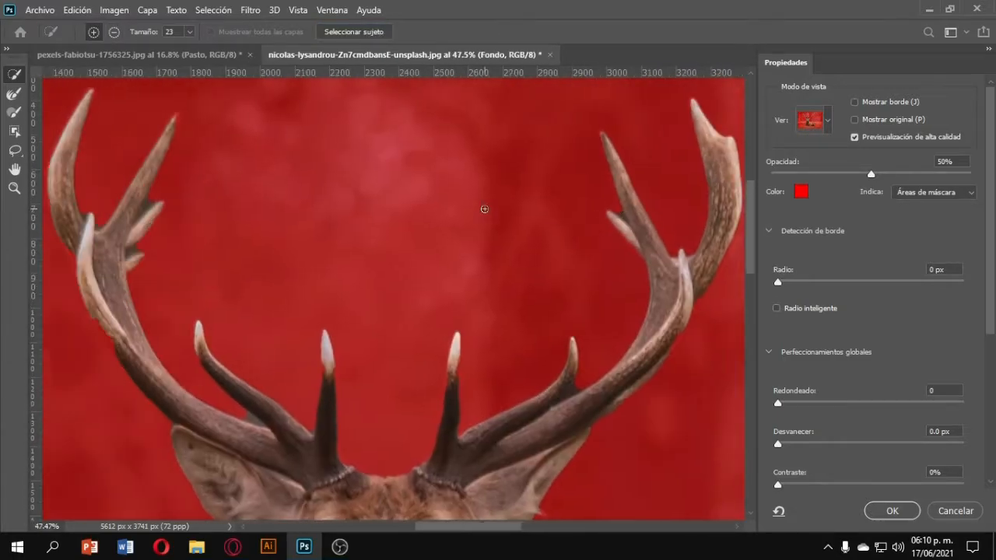
alt+click(333, 350)
scroll(413, 393, down, 4)
scroll(477, 389, down, 4)
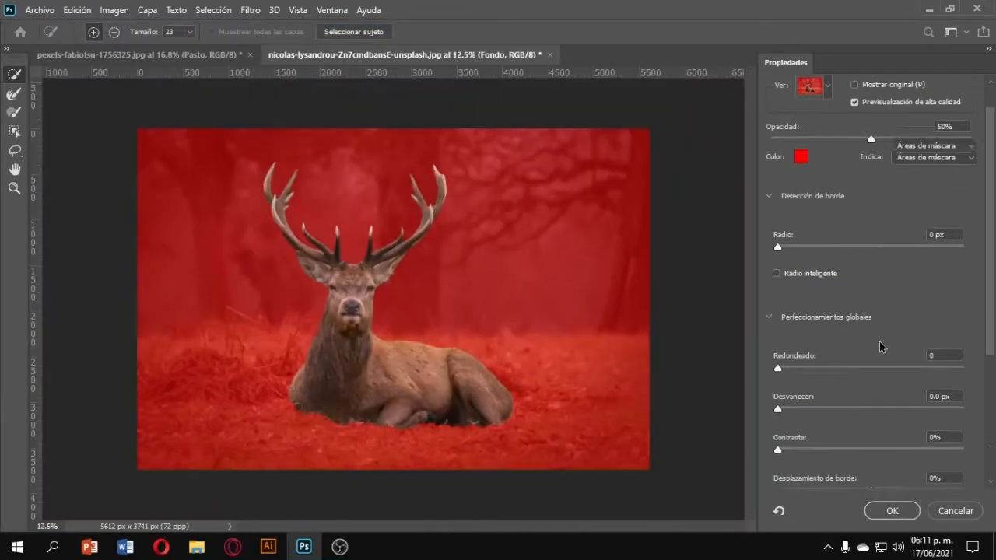
scroll(856, 350, down, 3)
click(776, 441)
click(895, 511)
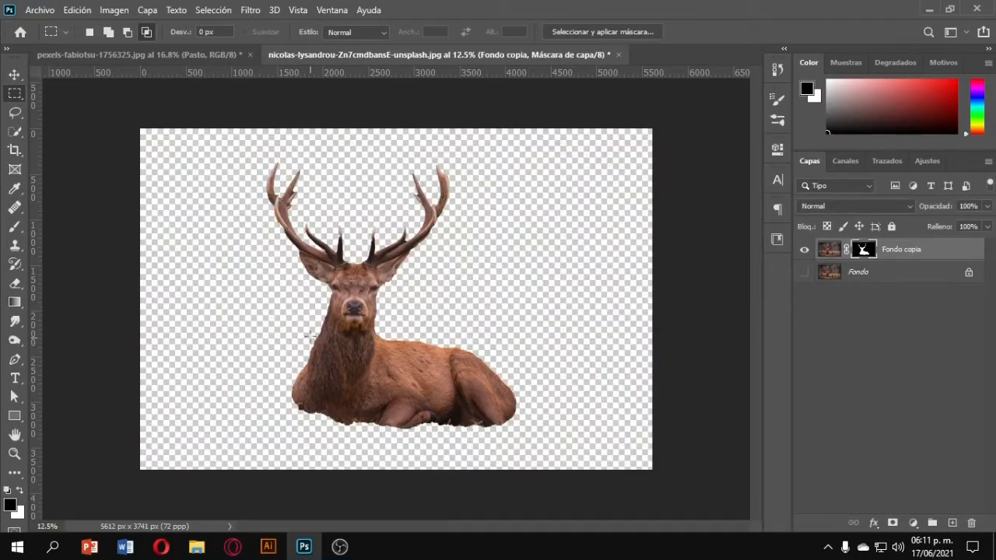
Move the deer cut-out into the grass composition and close the deer photo.
click(15, 74)
mouse_move(393, 344)
mouse_down()
mouse_move(229, 155)
mouse_move(220, 55)
mouse_move(401, 344)
mouse_up()
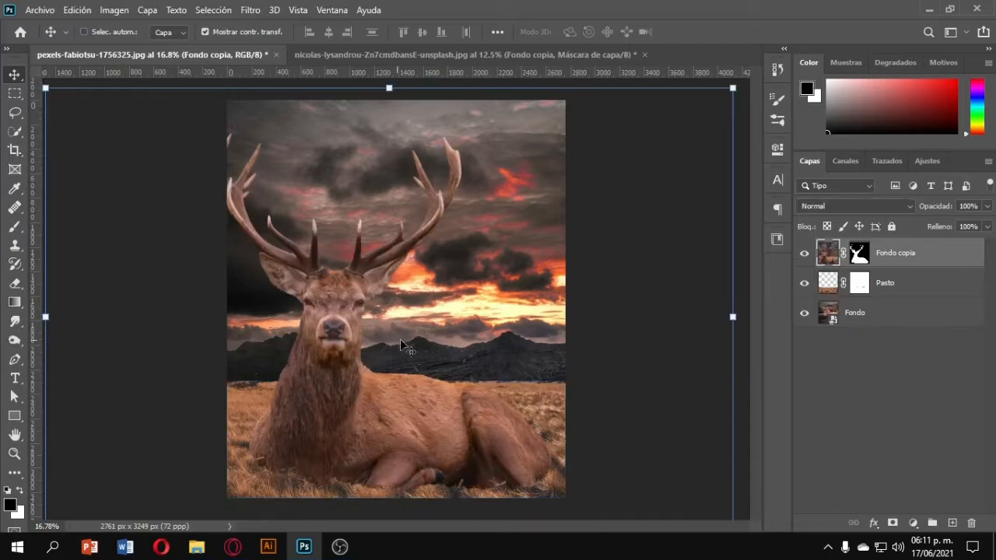
right_click(892, 259)
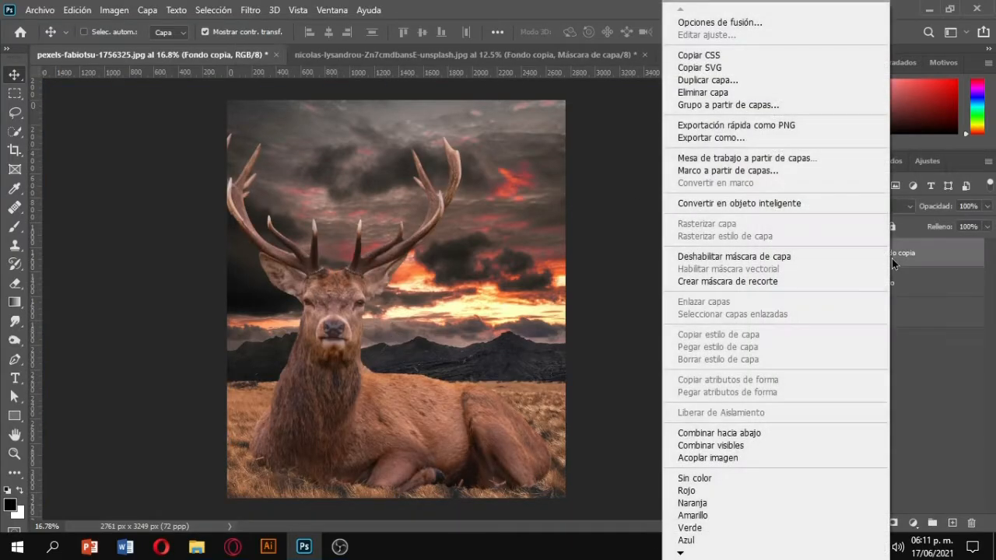
click(933, 378)
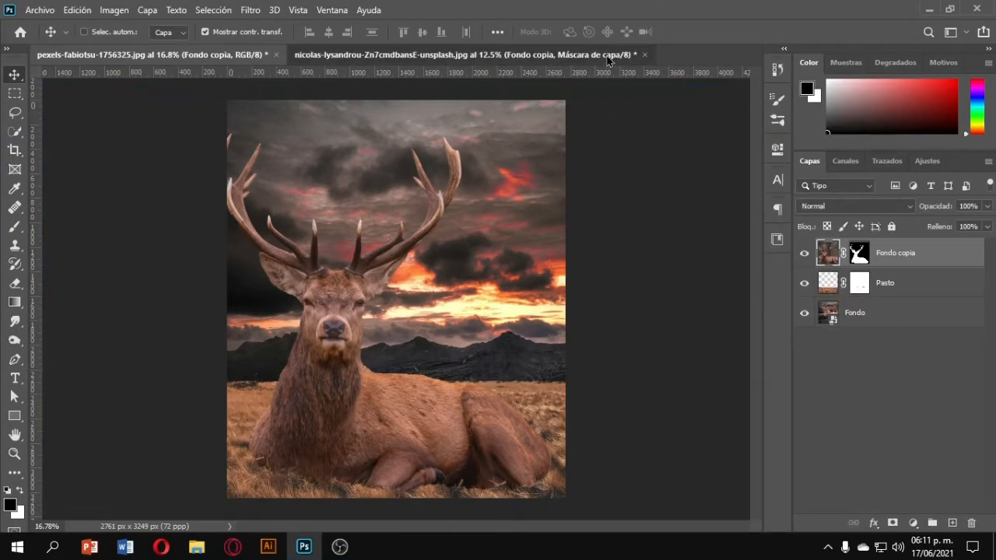
click(644, 54)
click(537, 216)
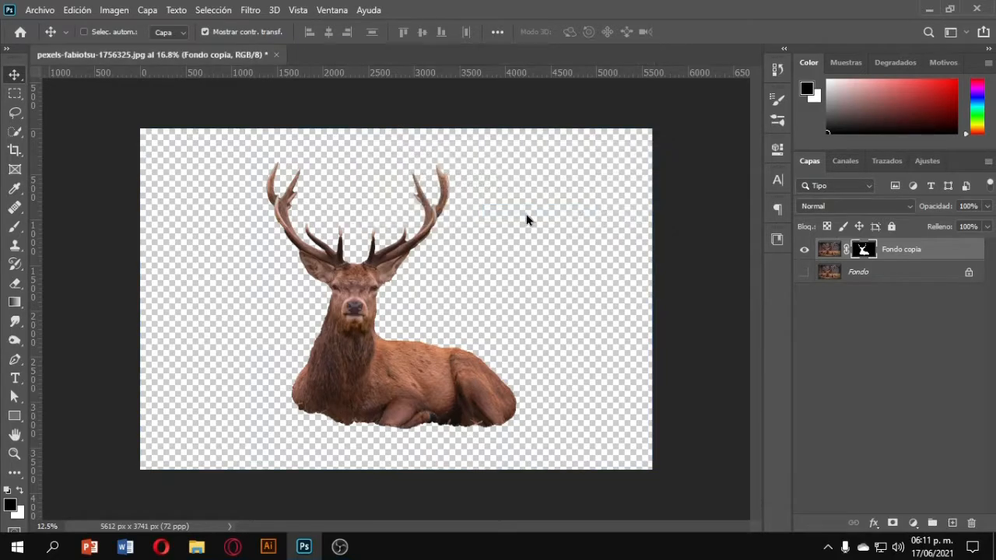
Convert the deer layer into a Smart Object.
right_click(824, 255)
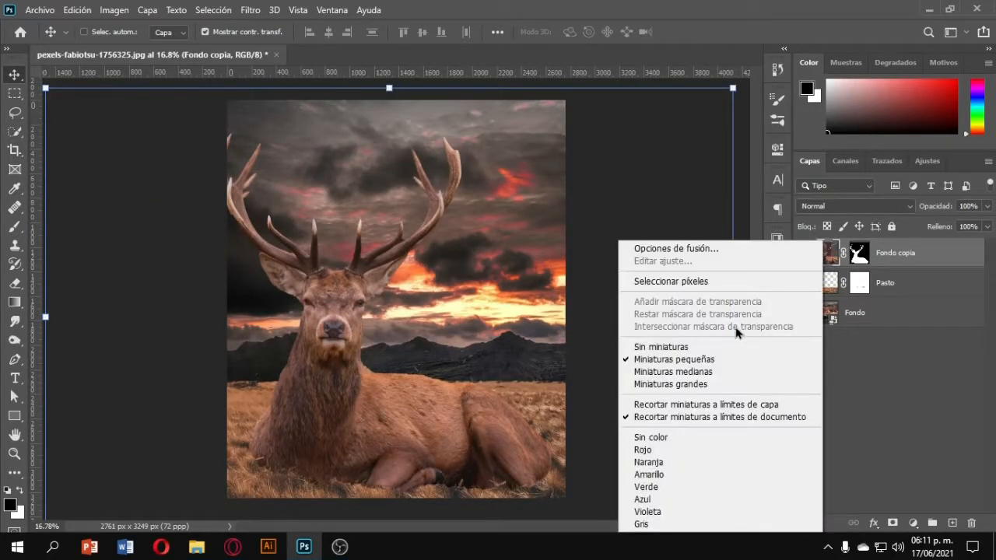
right_click(923, 255)
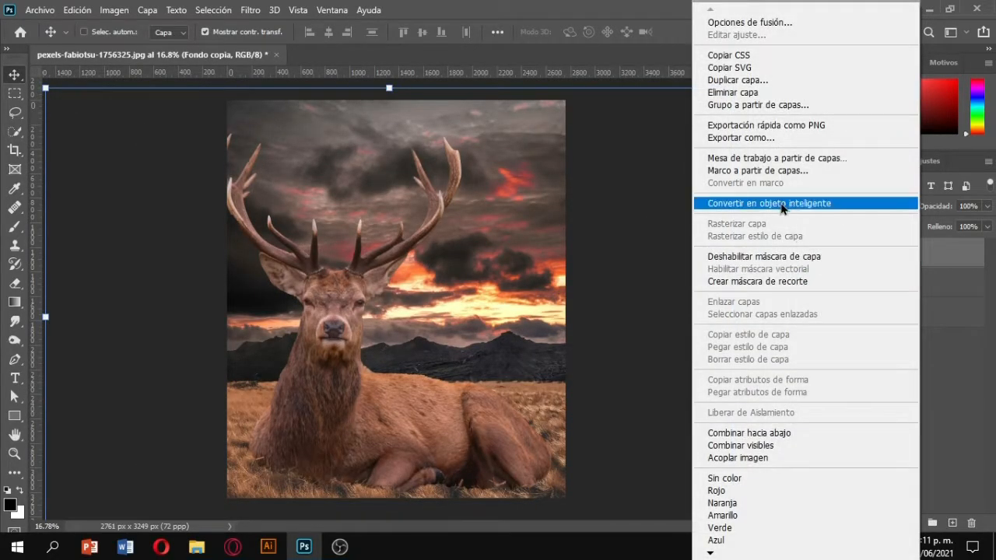
click(817, 205)
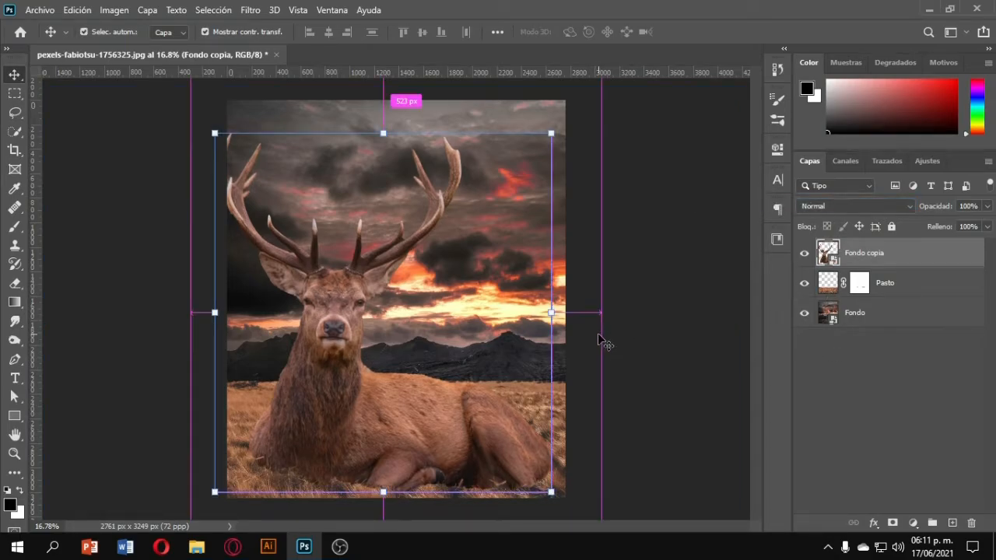
Scale the deer down to about 55% and place it on the grass below the mountains.
drag(215, 133, 367, 296)
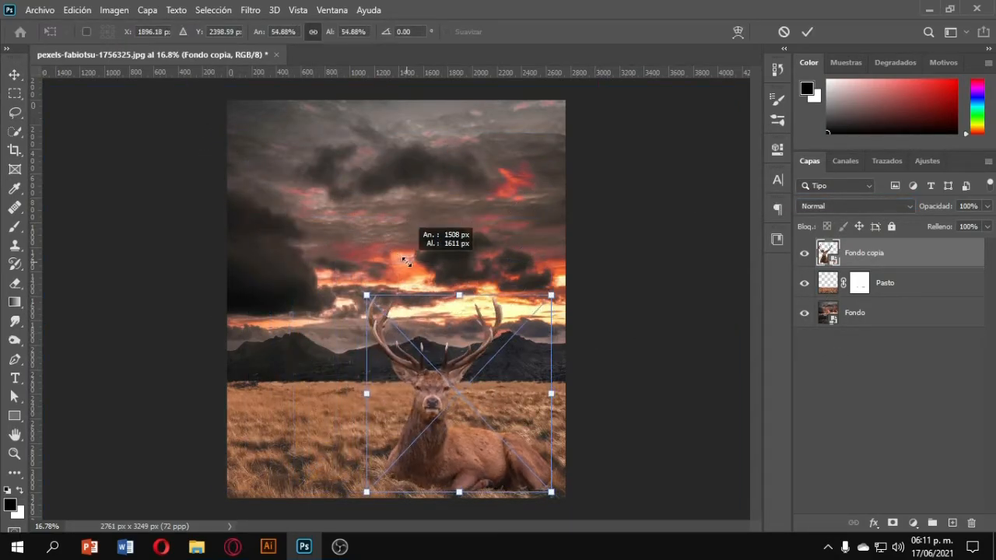
scroll(476, 403, up, 1)
drag(437, 430, 382, 393)
key(Return)
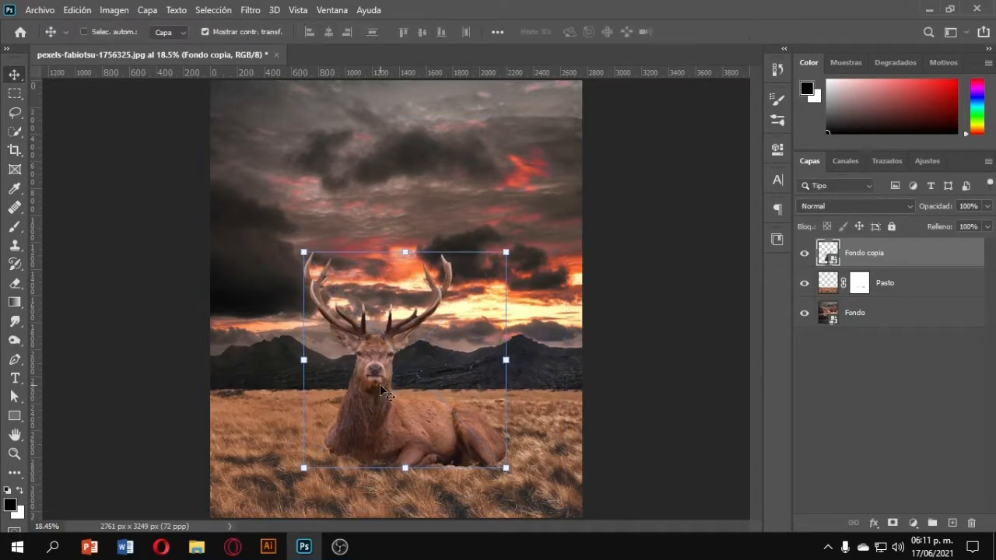
Fine-tune the deer's size and position on the field.
scroll(389, 412, down, 3)
drag(478, 265, 476, 267)
drag(416, 353, 420, 349)
key(Return)
Add a layer mask to the deer and stamp grass blades over its chest and front legs.
scroll(395, 370, up, 2)
scroll(395, 369, up, 1)
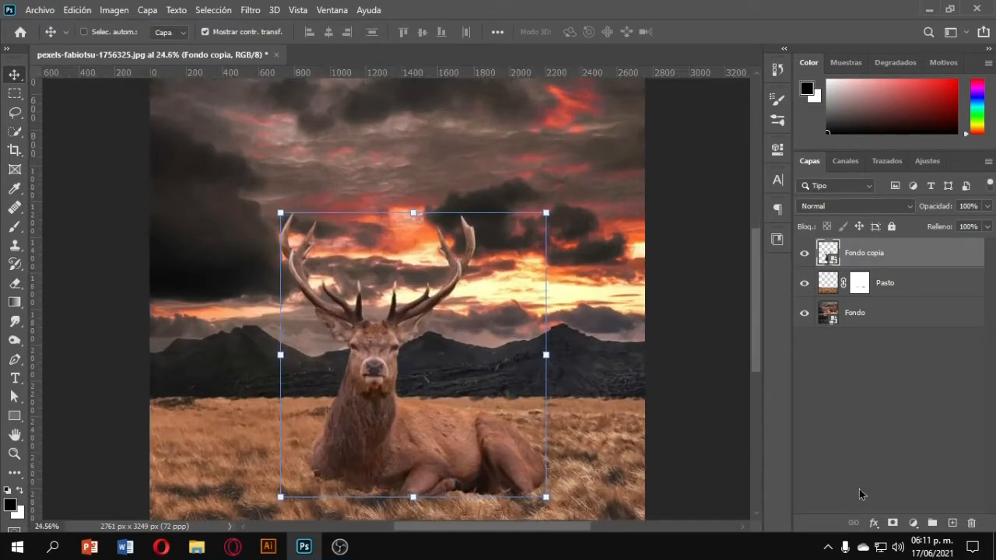
click(891, 523)
click(15, 225)
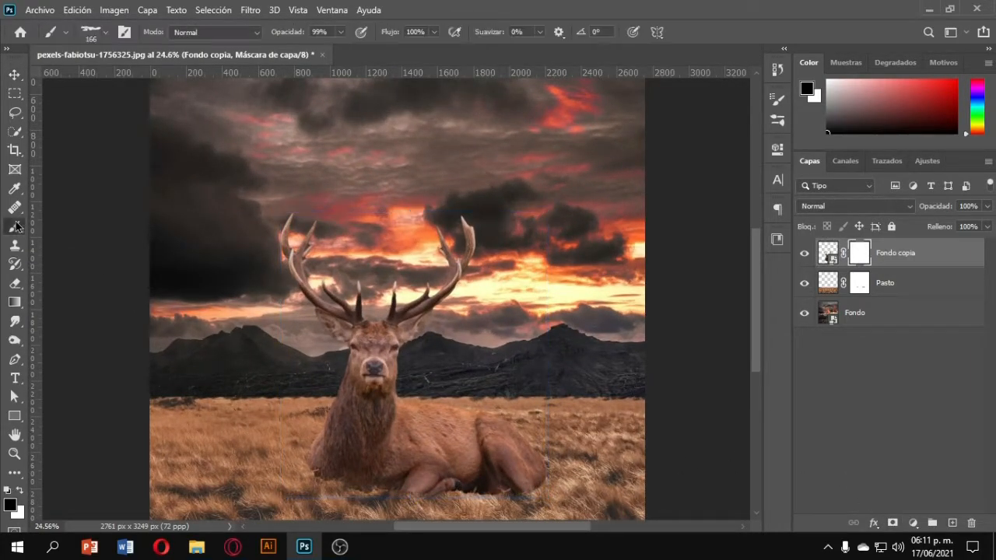
scroll(408, 478, up, 2)
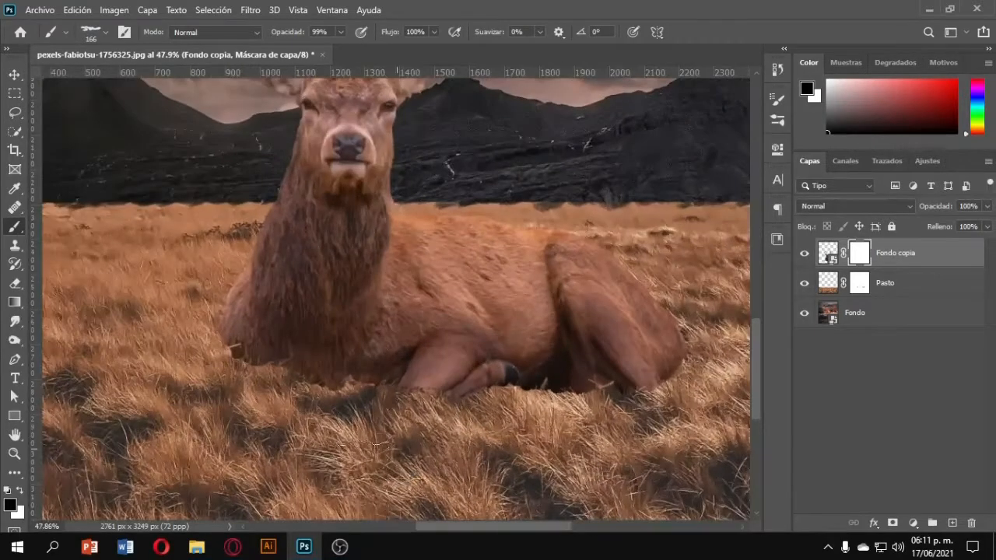
scroll(234, 346, up, 5)
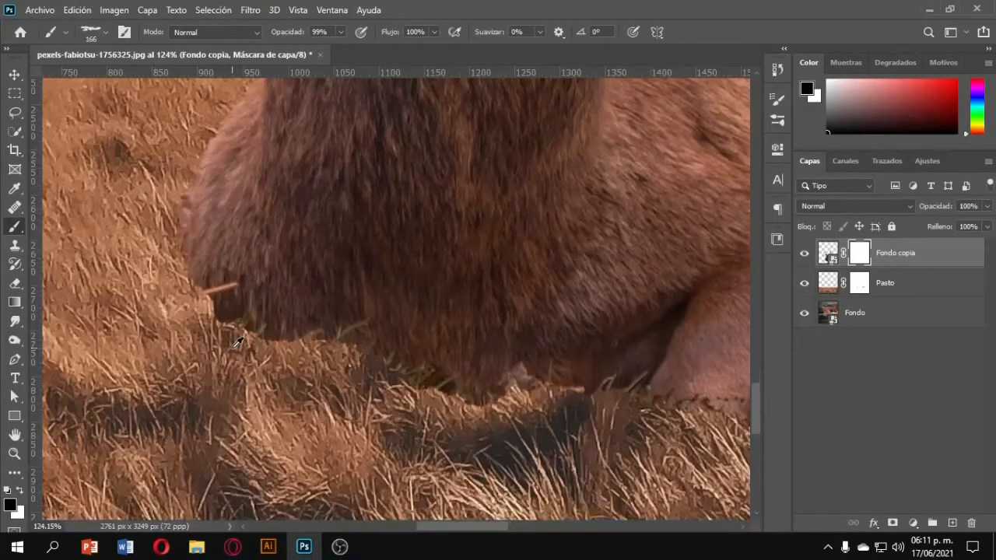
drag(233, 348, 266, 347)
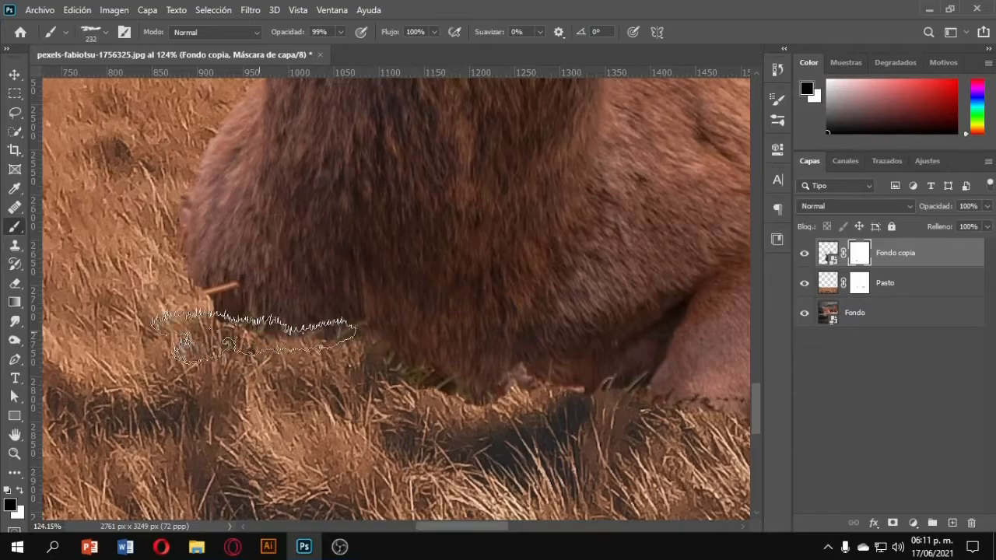
click(257, 327)
click(349, 347)
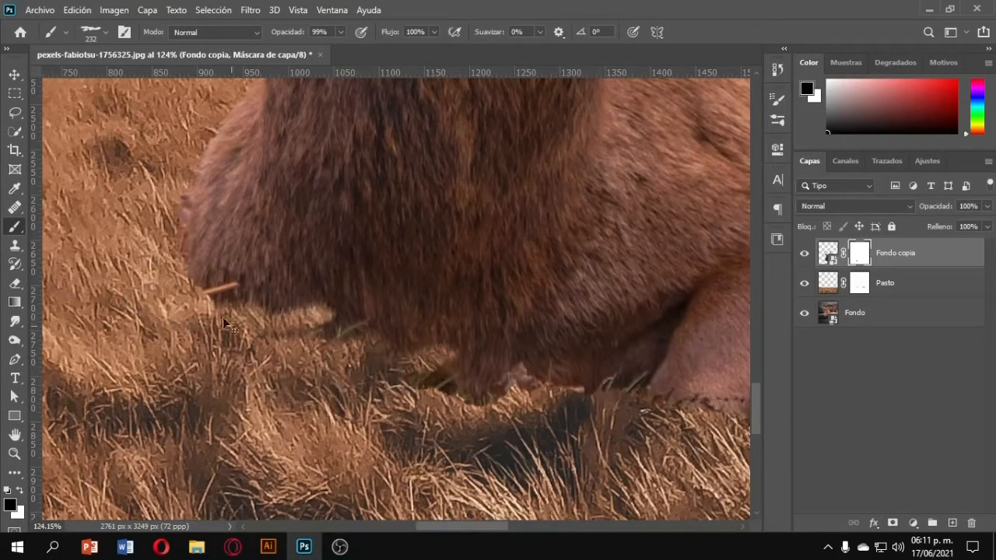
click(119, 286)
click(204, 318)
Stamp grass blades into the deer mask along its belly and hindquarters.
scroll(320, 409, down, 10)
drag(469, 411, 572, 399)
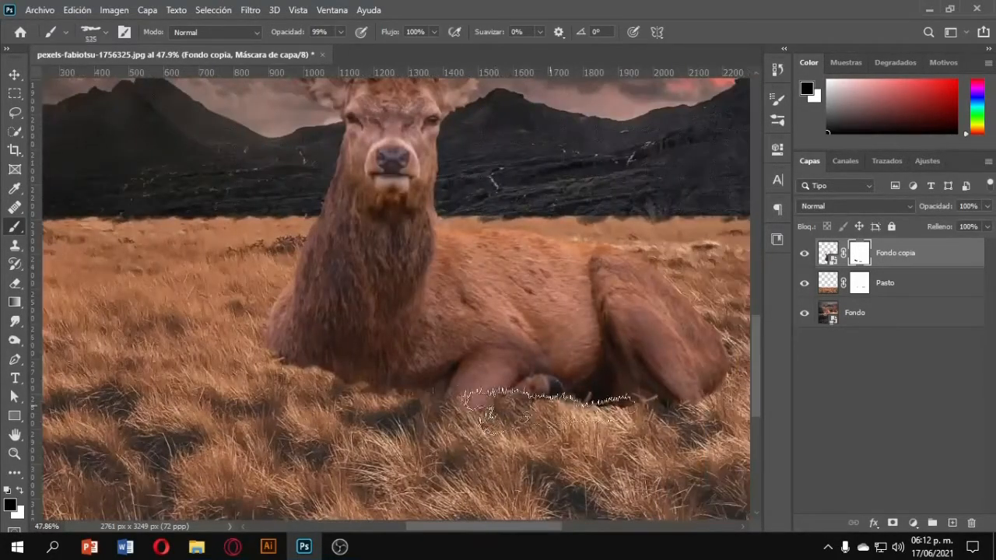
mouse_move(572, 438)
mouse_down()
mouse_move(470, 438)
mouse_move(623, 414)
mouse_up()
scroll(603, 411, right, 3)
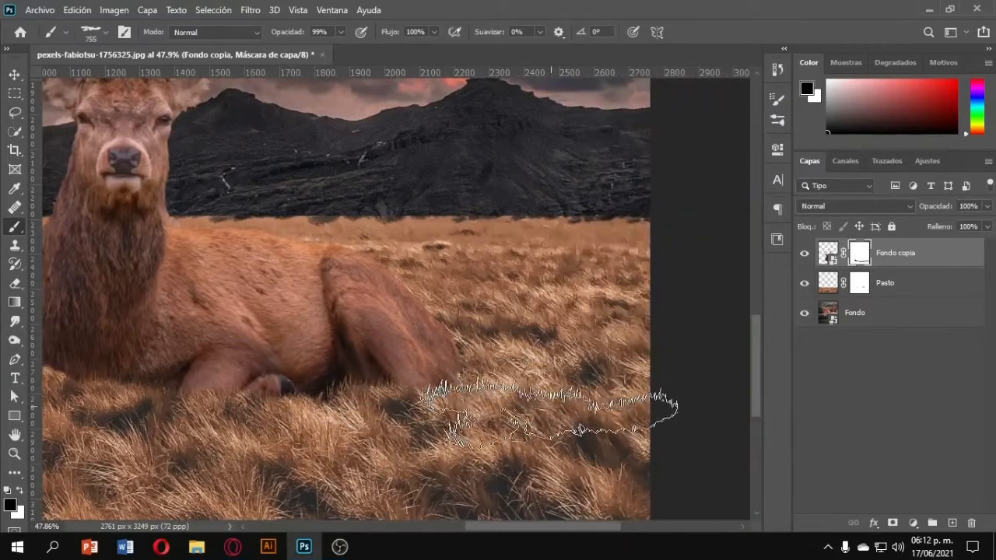
click(572, 397)
scroll(583, 406, up, 8)
scroll(501, 377, up, 2)
scroll(466, 373, left, 6)
mouse_move(396, 371)
mouse_down()
mouse_move(302, 373)
mouse_move(498, 364)
mouse_up()
scroll(467, 366, left, 3)
scroll(186, 366, down, 10)
scroll(186, 365, left, 1)
drag(185, 366, 263, 366)
Stamp a larger grass brush stroke over the base of the deer's front.
key(z)
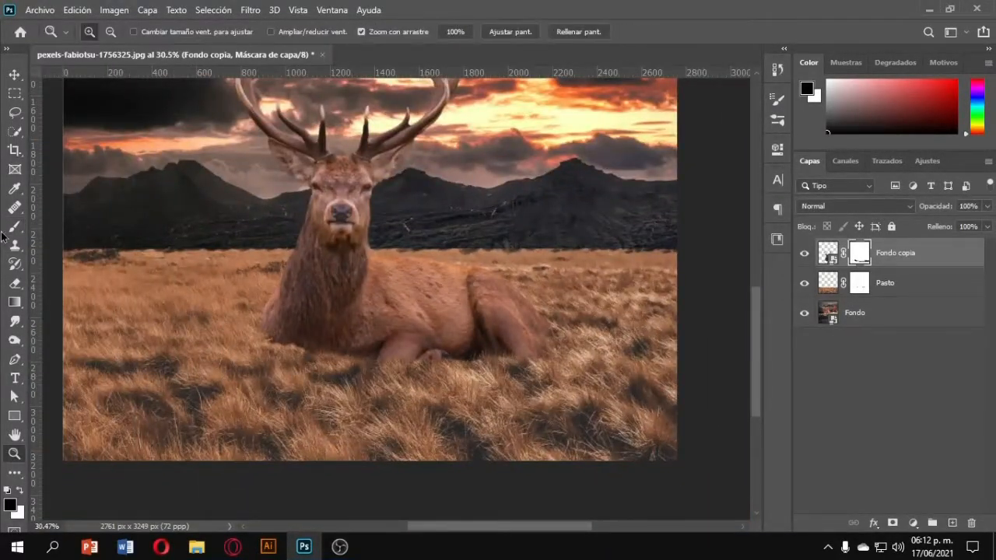
click(14, 228)
scroll(422, 424, down, 4)
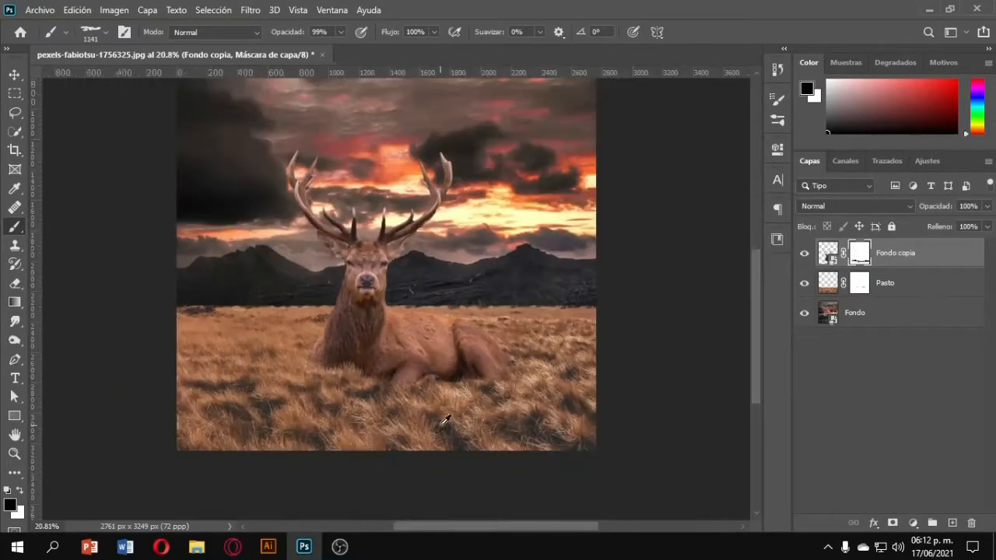
scroll(445, 418, right, 2)
drag(352, 394, 328, 394)
scroll(416, 446, down, 4)
Add a Brightness/Contrast adjustment with brightness -150 above the background, then delete it.
click(887, 315)
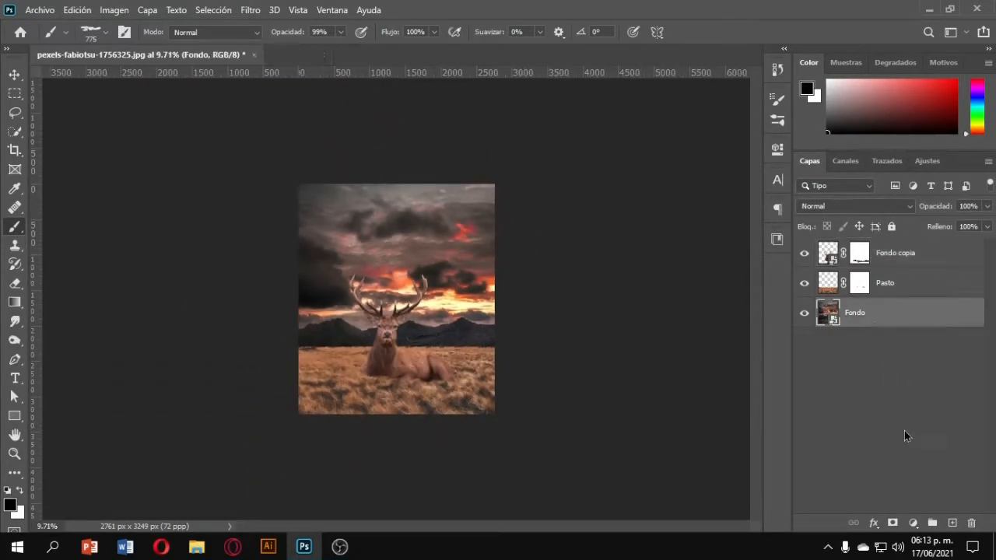
click(912, 522)
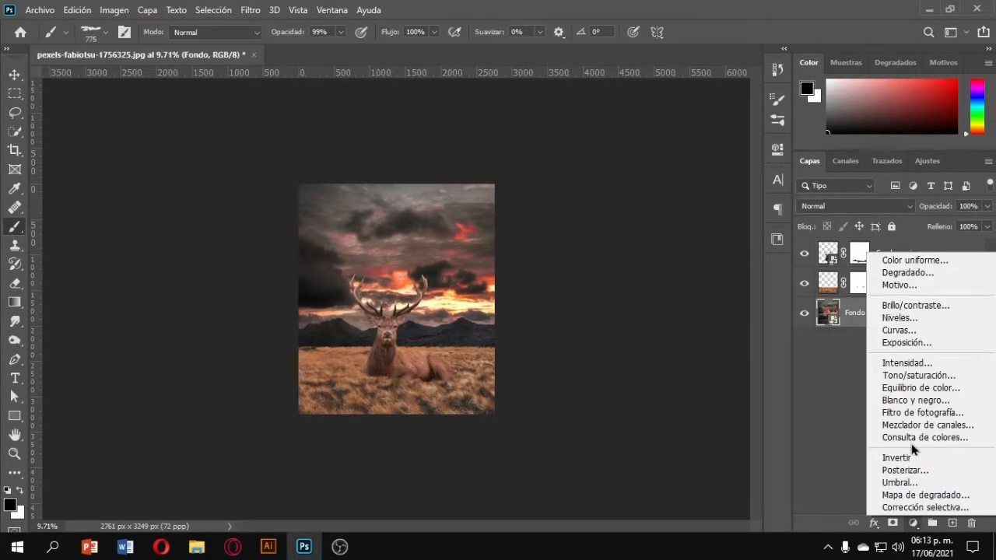
click(924, 309)
drag(655, 233, 576, 233)
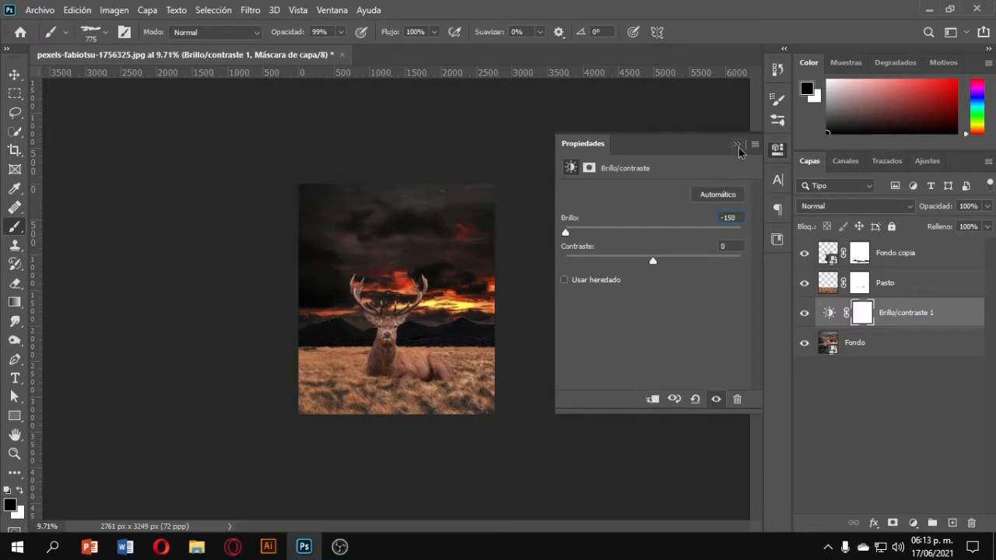
click(736, 145)
key(Delete)
Add a black solid color fill layer above the grass layer with 90% opacity and 96% fill.
click(895, 284)
click(912, 522)
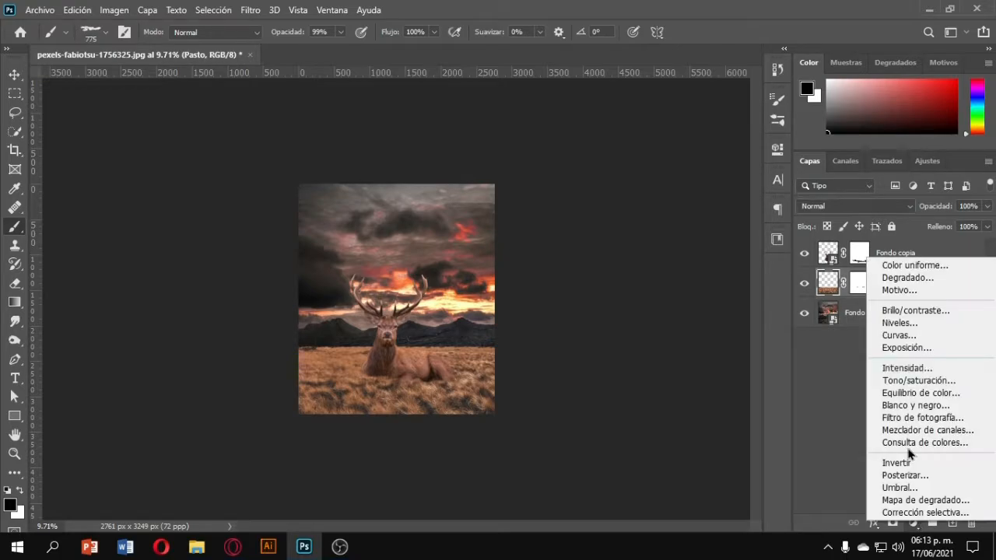
click(906, 266)
click(903, 132)
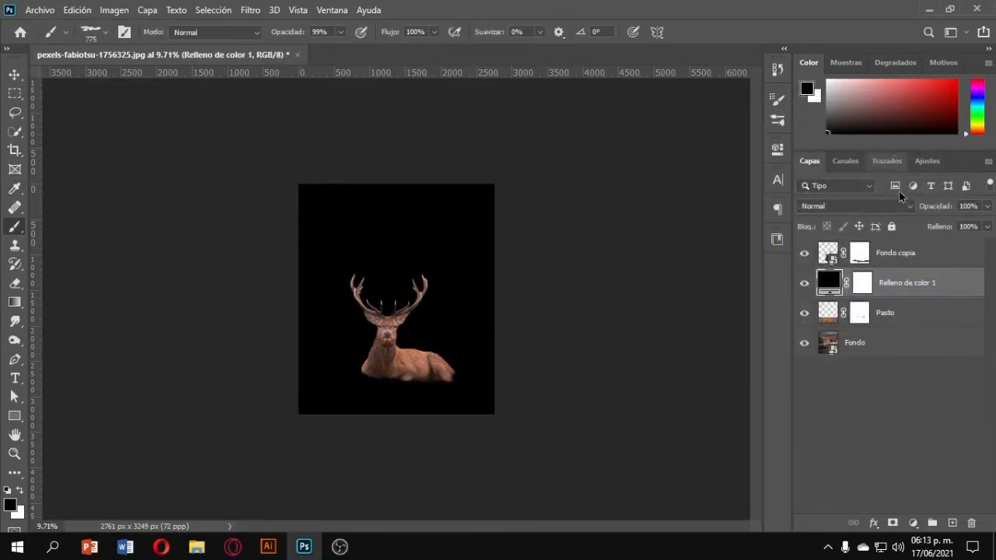
key(Return)
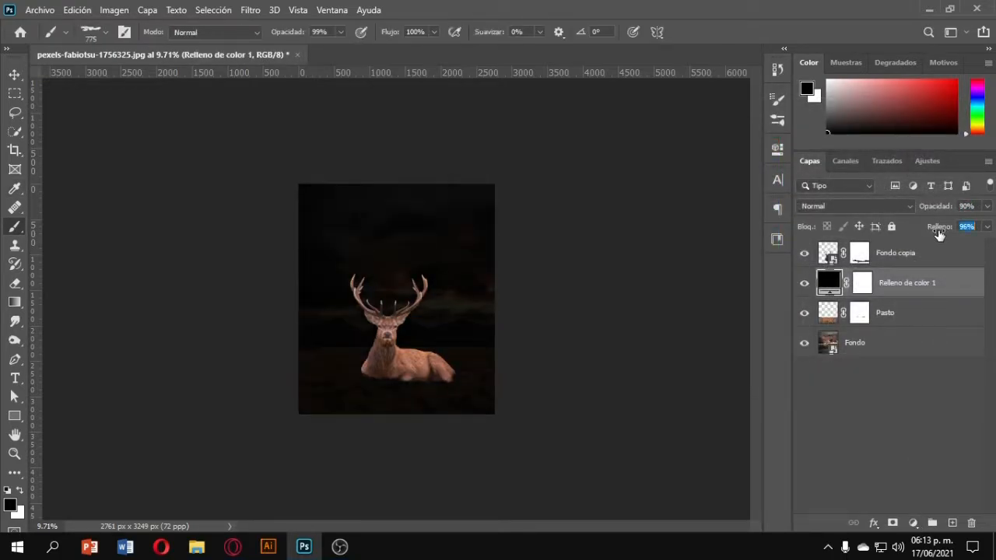
Paint black with a large soft brush across the lower part of the color fill's mask to reveal the grass and deer body.
click(861, 283)
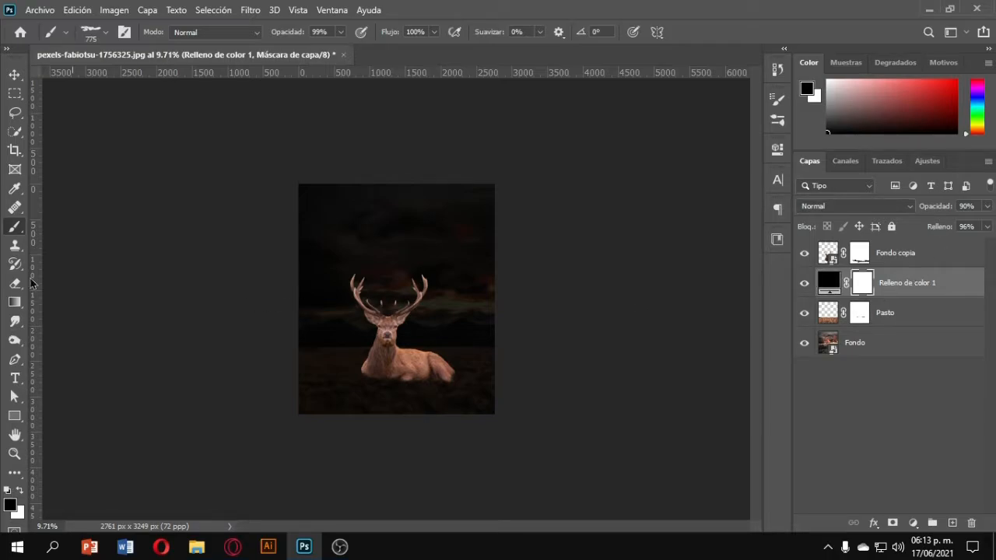
right_click(432, 268)
drag(767, 445, 769, 398)
click(513, 414)
alt+right_click(343, 350)
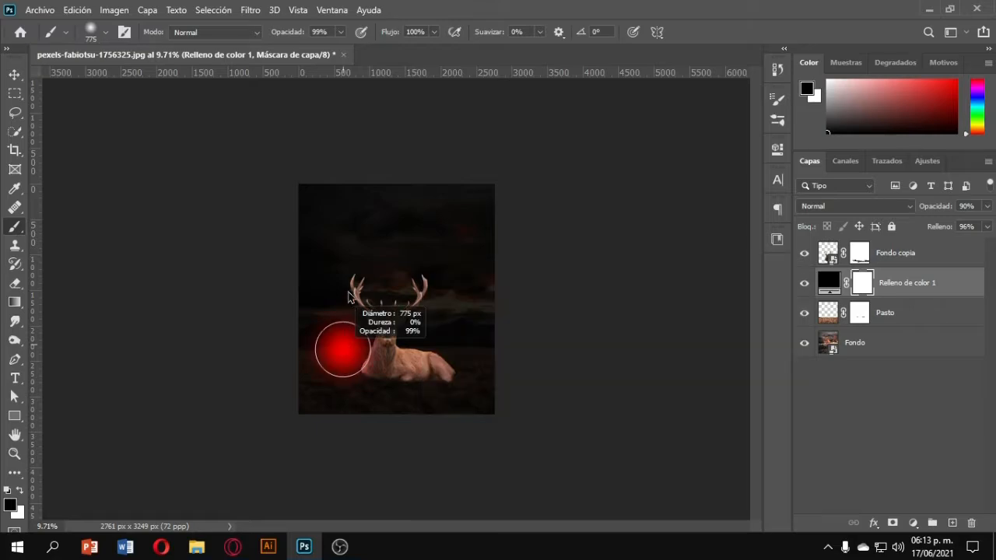
mouse_move(347, 395)
alt+mouse_down()
mouse_move(370, 395)
mouse_move(378, 418)
mouse_move(425, 427)
mouse_move(407, 418)
alt+mouse_up()
scroll(407, 418, up, 5)
mouse_move(374, 450)
mouse_down()
mouse_move(333, 440)
mouse_move(293, 451)
mouse_move(566, 453)
mouse_move(223, 466)
mouse_move(509, 460)
mouse_move(261, 461)
mouse_up()
key(x)
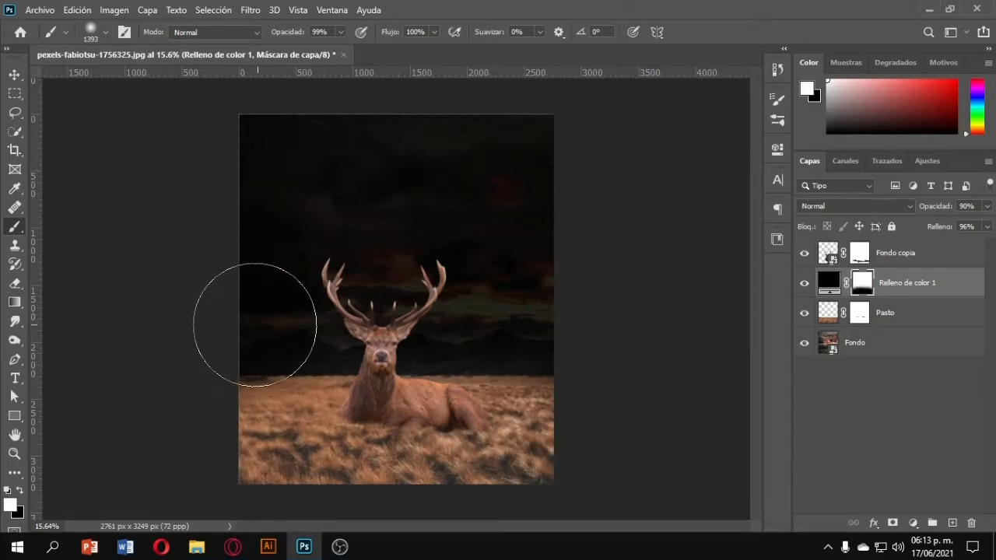
mouse_move(254, 324)
mouse_down()
mouse_move(289, 298)
mouse_move(291, 313)
mouse_move(542, 309)
mouse_move(577, 343)
mouse_move(579, 325)
mouse_move(437, 289)
mouse_move(267, 345)
mouse_move(231, 339)
mouse_move(176, 364)
mouse_move(179, 339)
mouse_move(277, 232)
mouse_move(274, 286)
mouse_move(255, 324)
mouse_up()
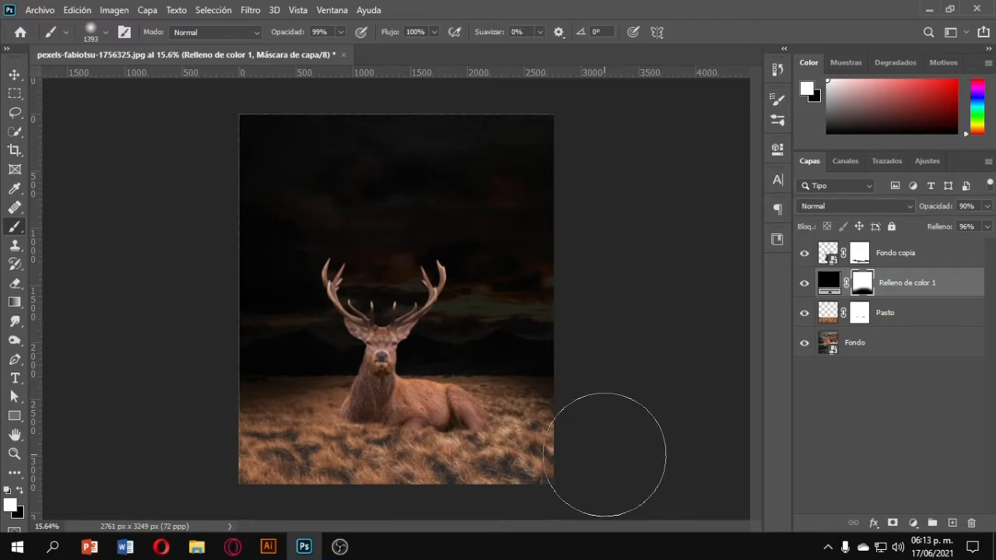
key(ctrl+minus)
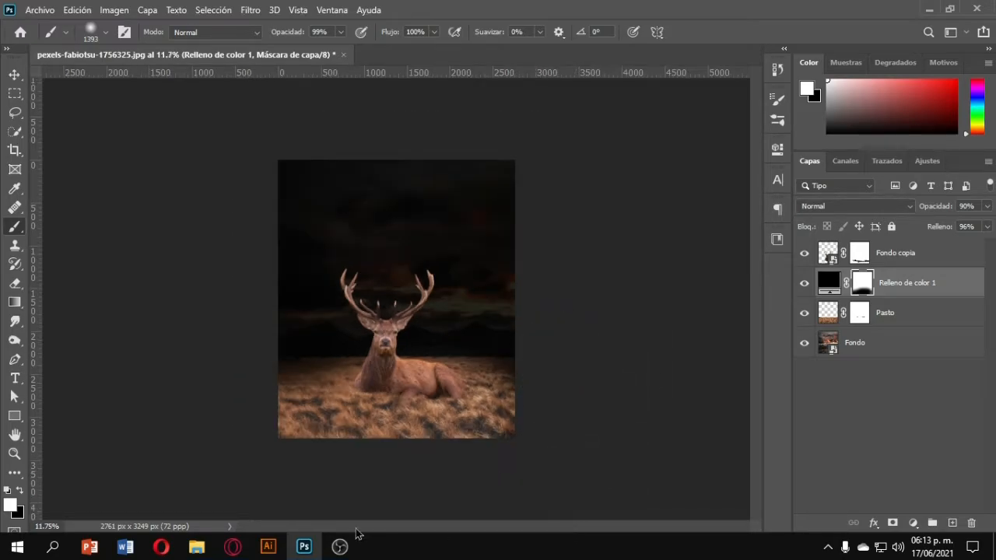
key(ctrl+plus)
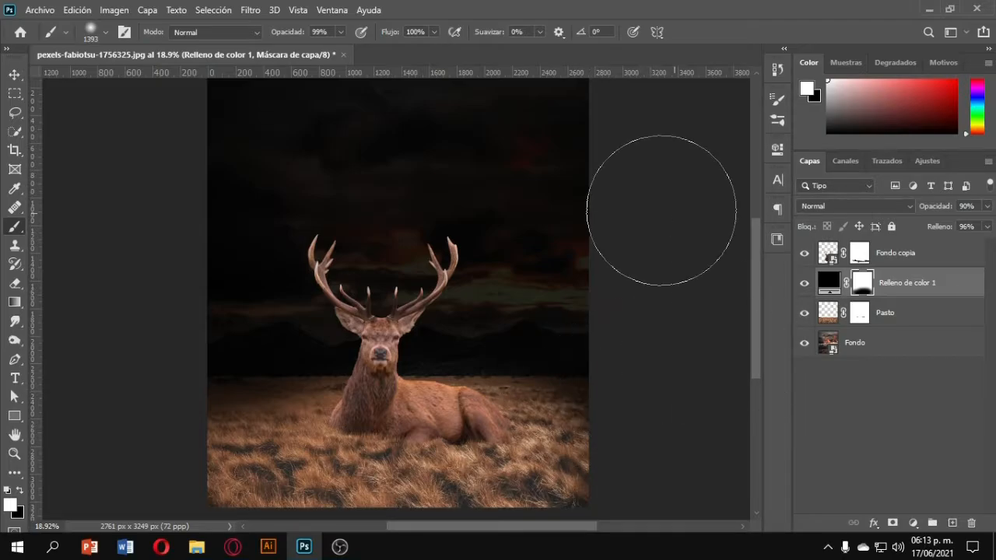
Open the lantern photo vladimir-fedotov-aPdUKy65qWE-unsplash.jpg.
click(11, 9)
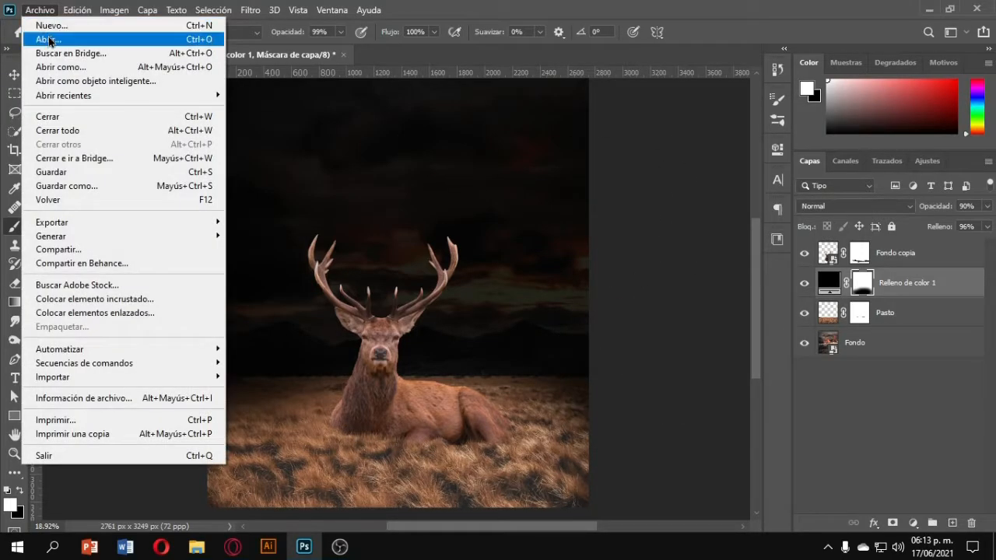
click(43, 39)
click(230, 226)
double_click(229, 215)
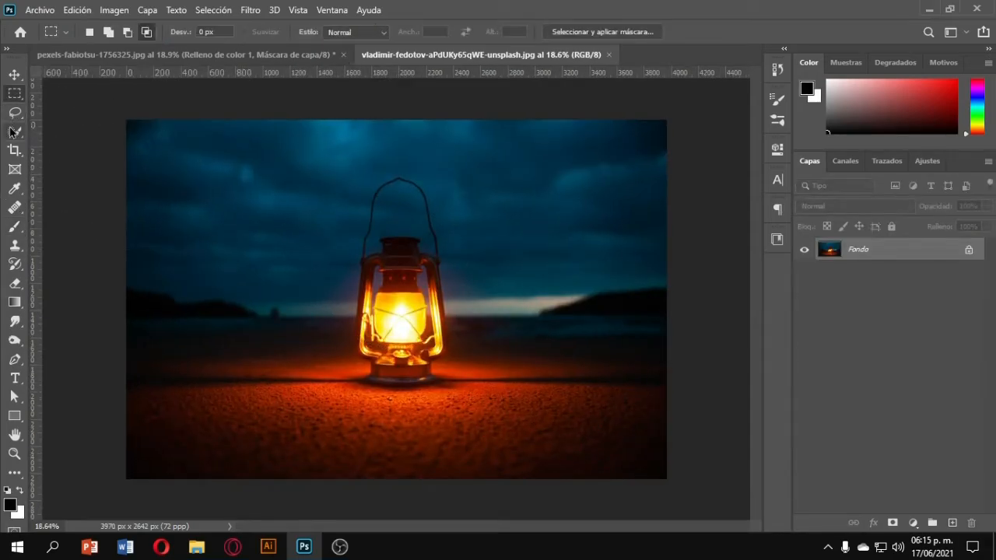
Select the lantern with the Object Selection tool by enclosing it in a rectangle.
right_click(11, 133)
click(86, 134)
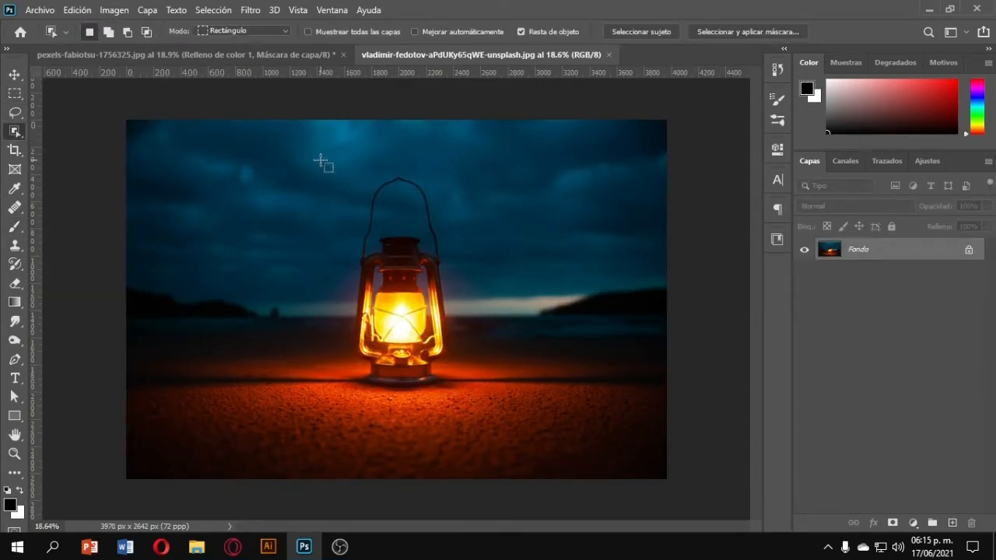
drag(301, 151, 495, 404)
Refine the lantern selection around the top of its handle and cap with the Quick Selection tool.
right_click(14, 132)
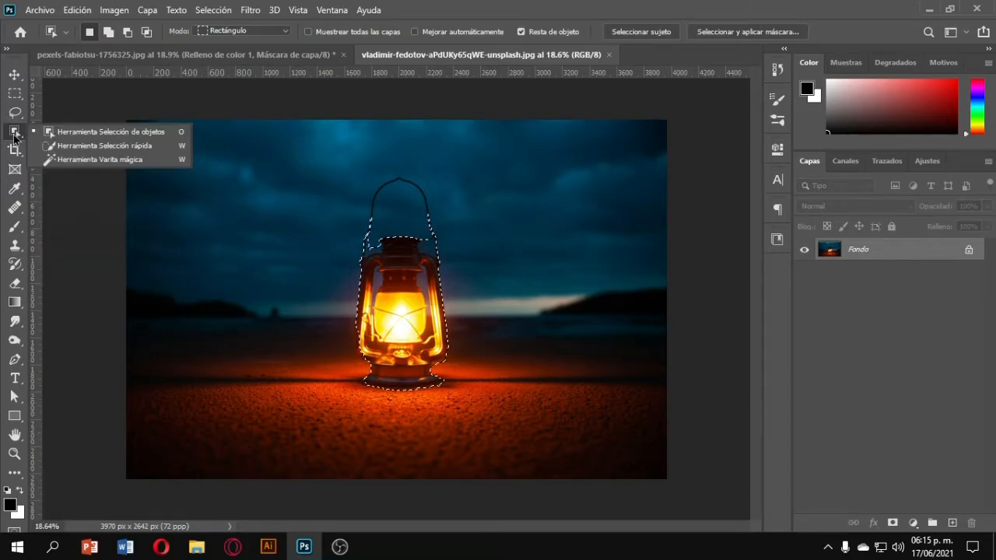
click(88, 148)
alt+scroll(372, 222, up, 5)
alt+scroll(372, 222, up, 2)
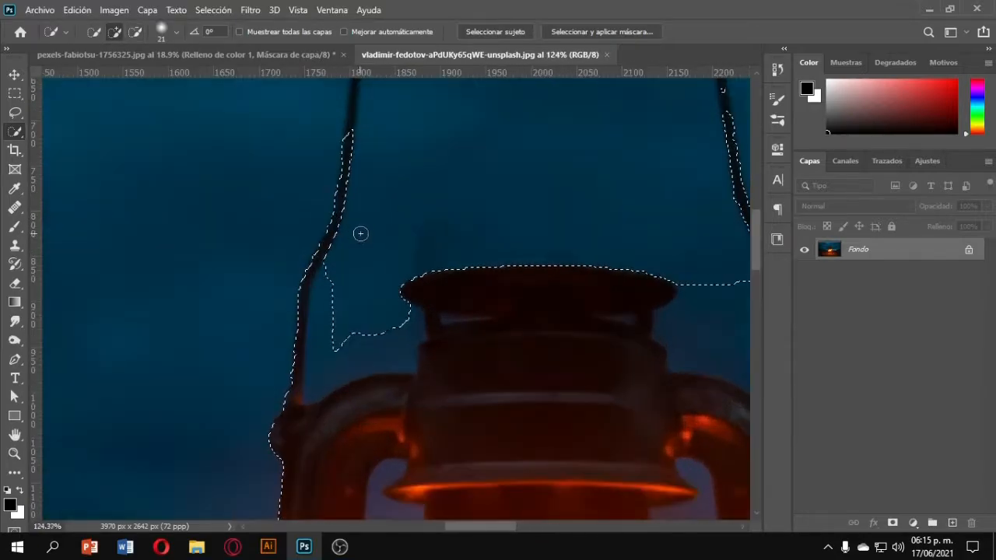
alt+click(336, 353)
scroll(318, 328, up, 1)
mouse_move(298, 378)
mouse_down()
mouse_move(340, 245)
mouse_move(455, 144)
mouse_move(589, 328)
mouse_up()
alt+scroll(335, 254, down, 5)
scroll(340, 246, up, 1)
scroll(339, 246, up, 1)
alt+right_click(467, 183)
mouse_move(467, 179)
alt+mouse_down()
mouse_move(482, 238)
mouse_move(474, 182)
alt+mouse_up()
alt+scroll(430, 167, up, 9)
alt+click(311, 264)
alt+right_click(312, 265)
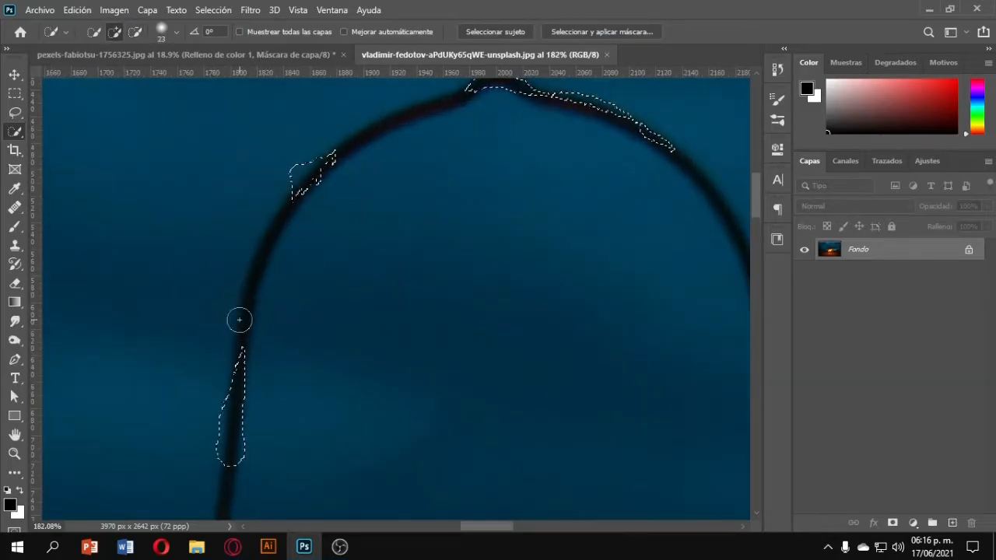
drag(241, 320, 451, 109)
alt+scroll(204, 393, down, 10)
scroll(204, 398, down, 3)
Refine the lantern selection along its base and lower frame.
scroll(204, 397, down, 1)
alt+right_click(204, 398)
drag(265, 342, 367, 291)
alt+right_click(391, 271)
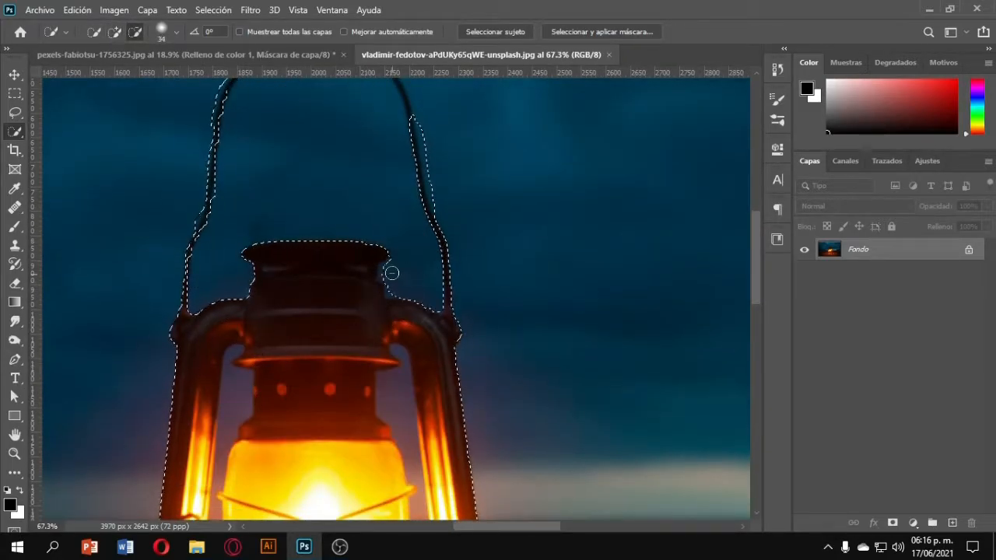
scroll(238, 265, down, 14)
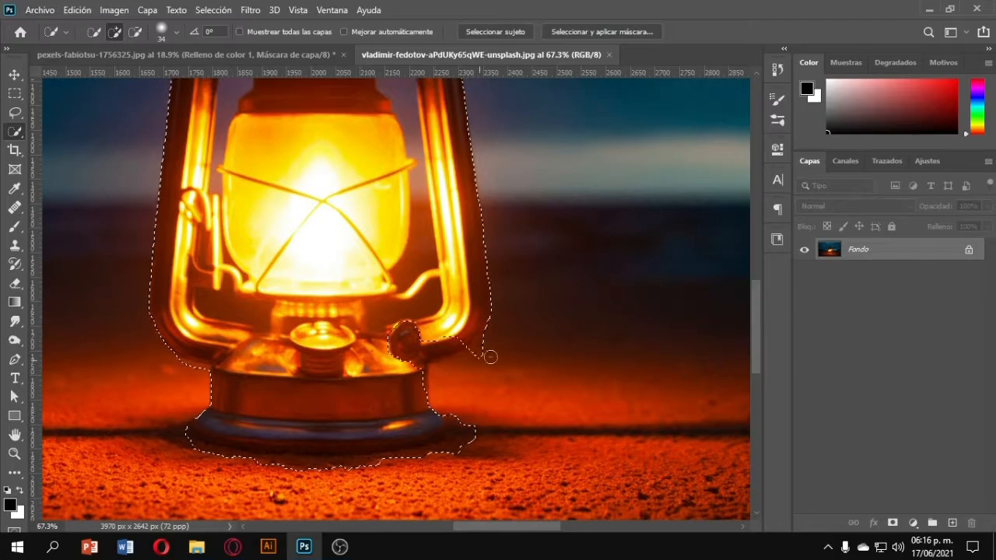
alt+scroll(467, 350, up, 5)
drag(394, 426, 401, 447)
scroll(402, 447, down, 3)
scroll(518, 397, left, 5)
mouse_move(520, 376)
alt+mouse_down()
mouse_move(549, 365)
mouse_move(636, 358)
alt+mouse_up()
scroll(519, 453, left, 1)
scroll(520, 452, left, 3)
mouse_move(514, 445)
alt+mouse_down()
mouse_move(342, 420)
mouse_move(289, 393)
alt+mouse_up()
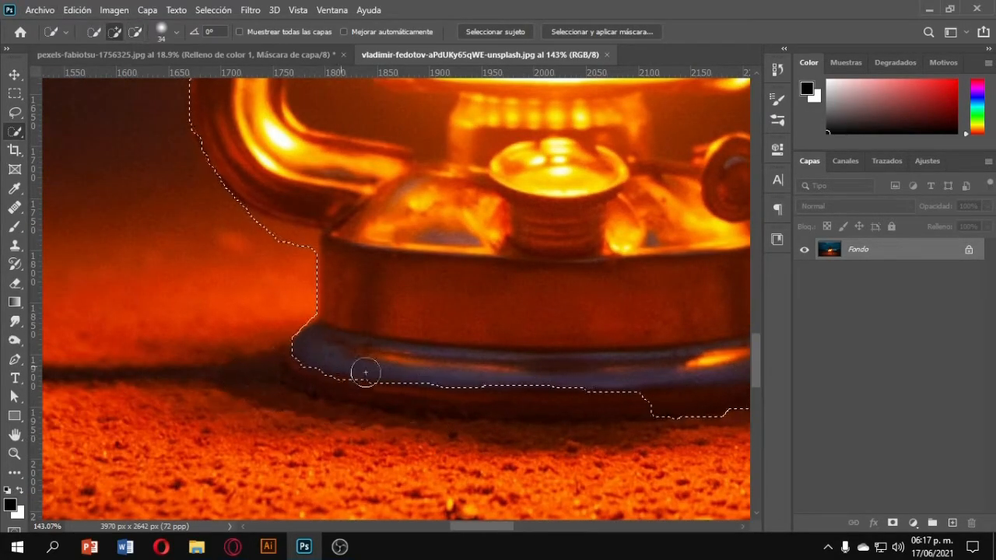
scroll(363, 377, right, 3)
drag(364, 373, 596, 381)
alt+scroll(596, 374, down, 4)
alt+scroll(583, 334, down, 4)
scroll(569, 311, up, 9)
drag(609, 240, 583, 194)
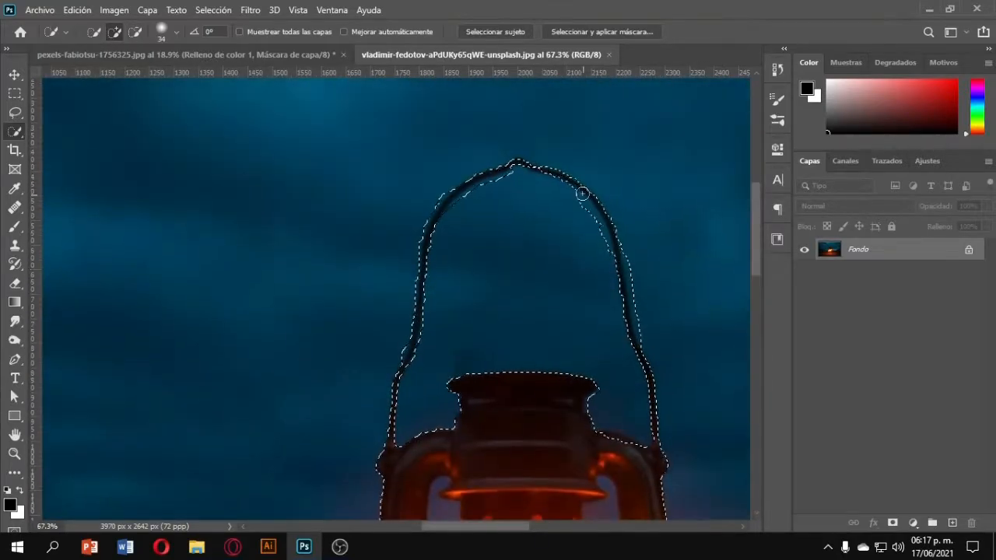
Shrink the brush and refine the selection along the arch of the lantern's handle.
alt+scroll(448, 238, up, 8)
key([)
key([)
key([)
scroll(460, 160, up, 1)
scroll(389, 227, right, 1)
drag(389, 227, 474, 164)
scroll(474, 164, right, 3)
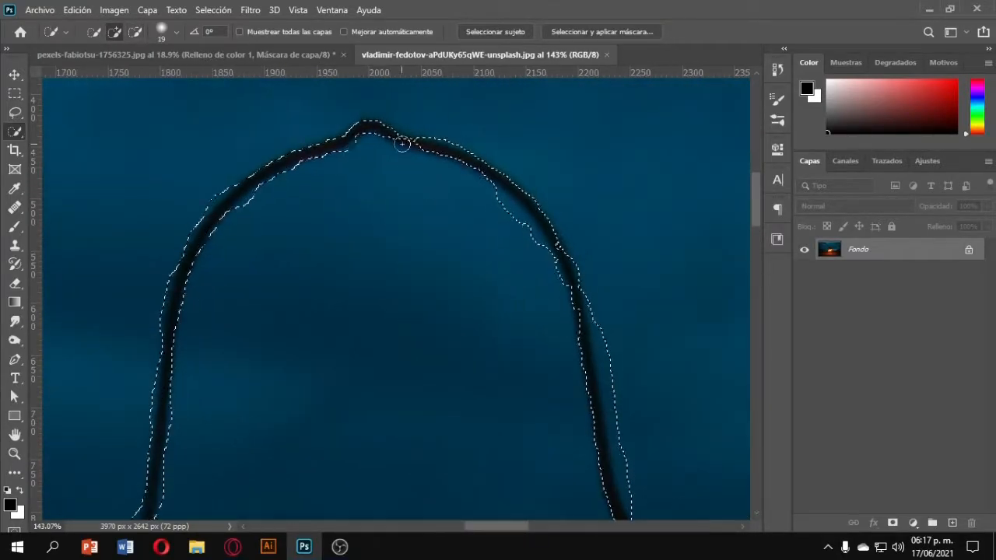
mouse_move(402, 142)
mouse_down()
mouse_move(546, 241)
mouse_move(564, 295)
mouse_move(631, 366)
mouse_move(614, 259)
mouse_move(596, 304)
mouse_up()
scroll(557, 253, down, 2)
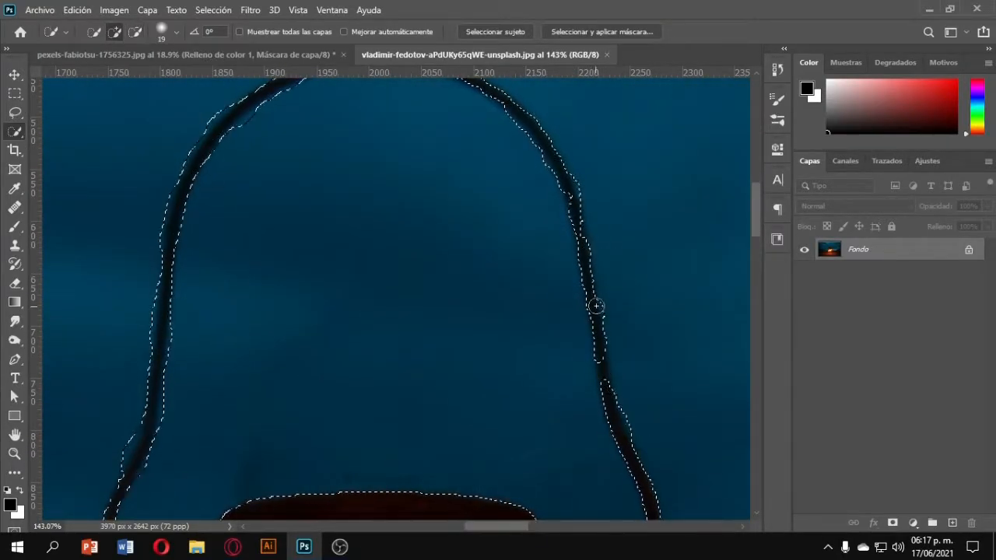
scroll(596, 304, down, 3)
alt+scroll(620, 266, down, 6)
scroll(620, 267, down, 1)
alt+click(341, 221)
alt+scroll(439, 235, down, 10)
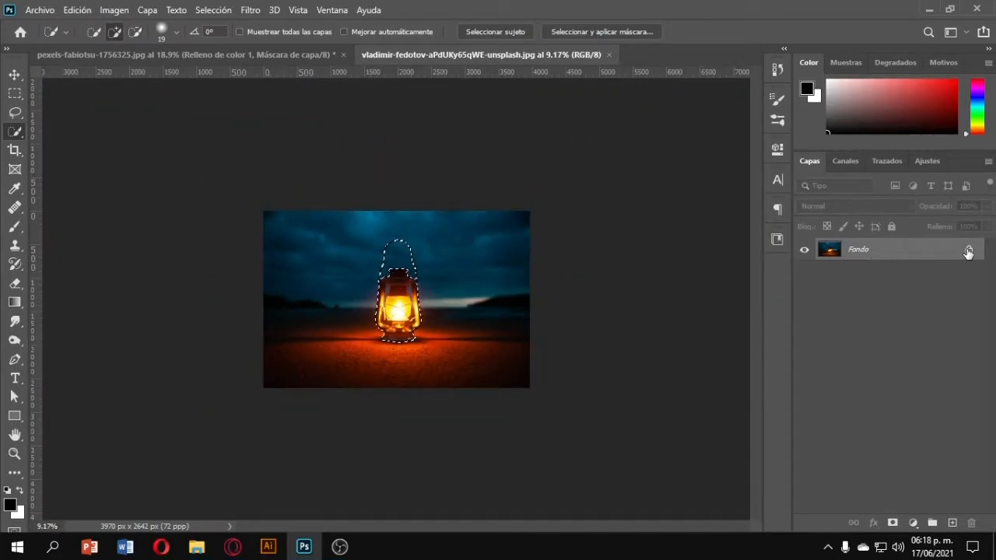
Unlock the lantern image's background layer and move the selected lantern into the deer composition.
click(968, 250)
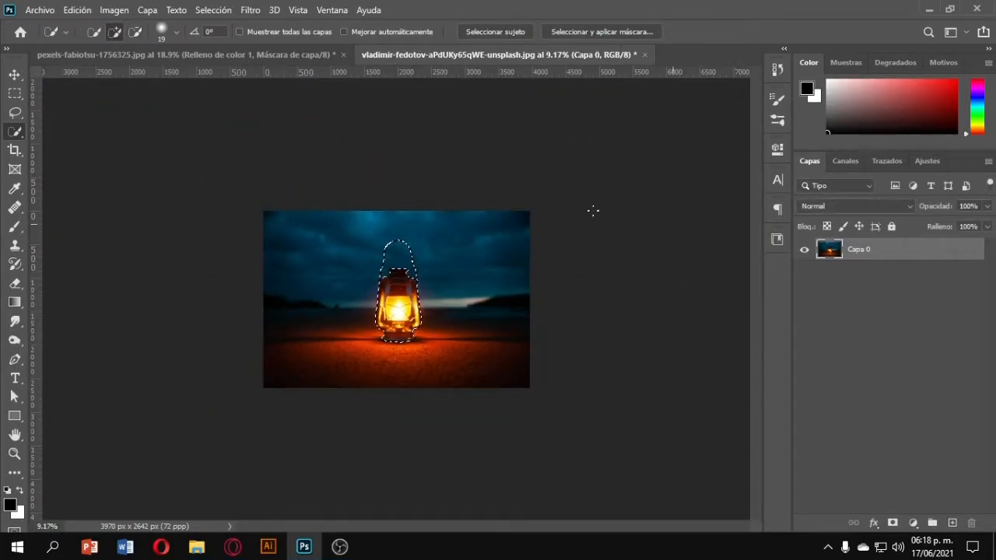
click(15, 75)
drag(392, 304, 386, 361)
click(556, 54)
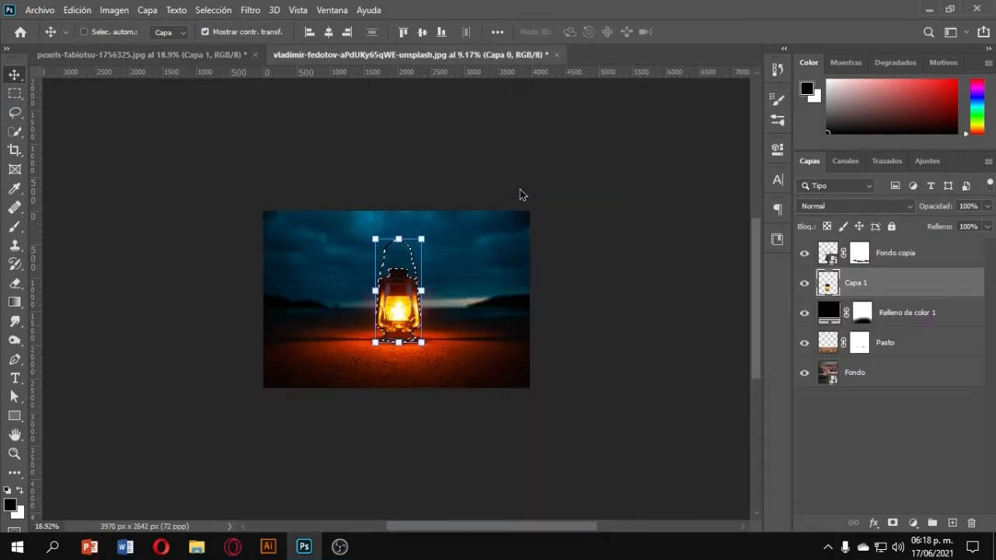
click(532, 214)
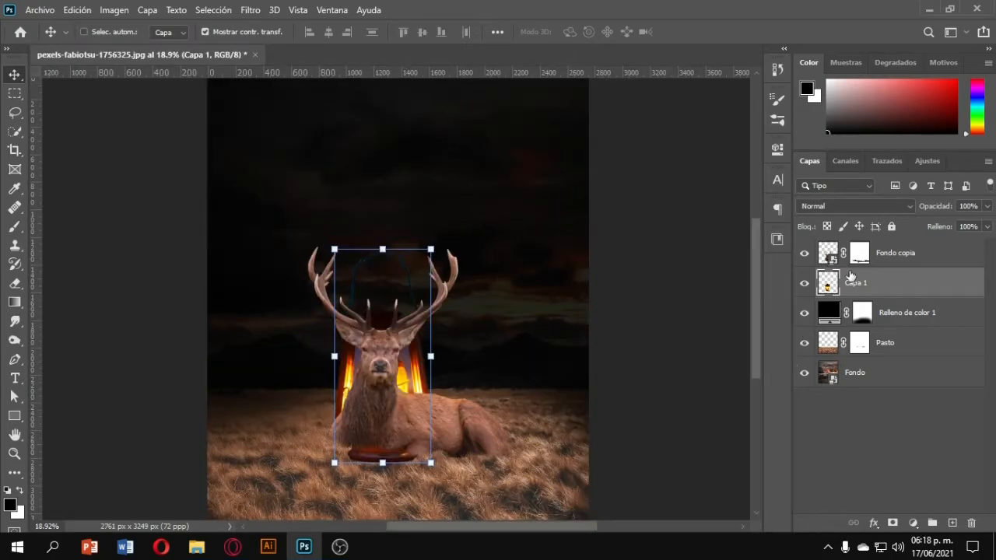
Move the lantern layer to the top of the layer stack.
drag(855, 291, 842, 247)
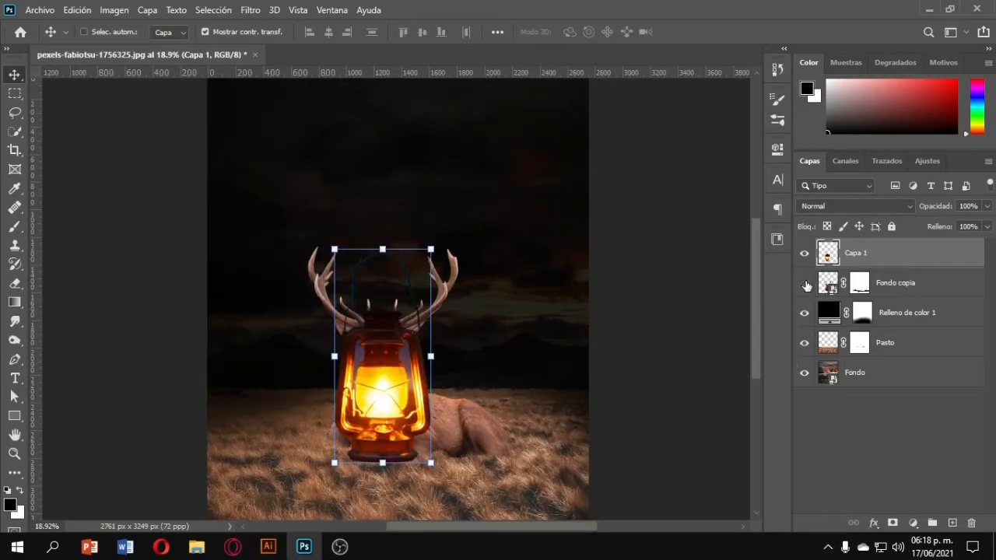
click(804, 284)
click(804, 283)
Rename the deer layer Venado.
double_click(893, 284)
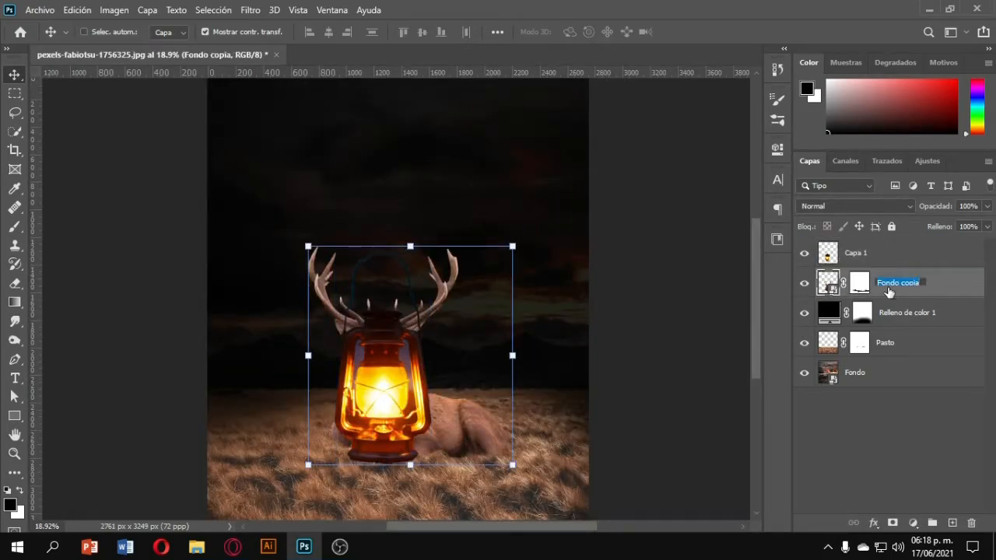
text(Venado)
key(Return)
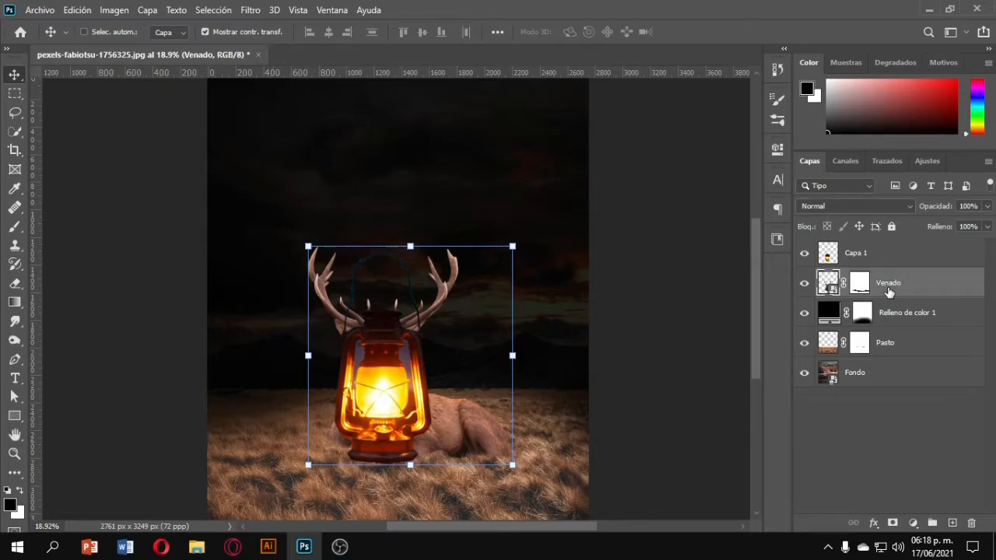
Rename the lantern layer Lamp.
double_click(855, 253)
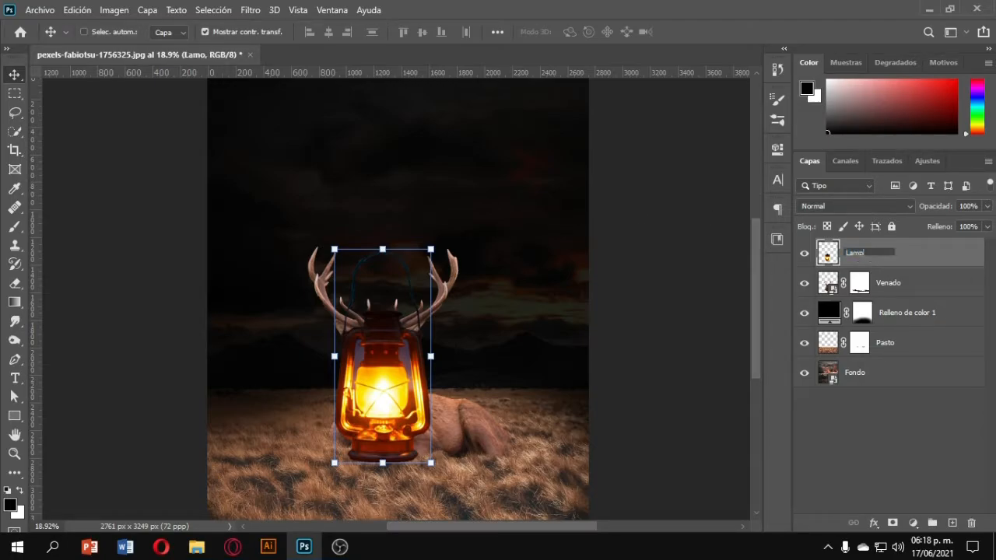
scroll(377, 354, up, 5)
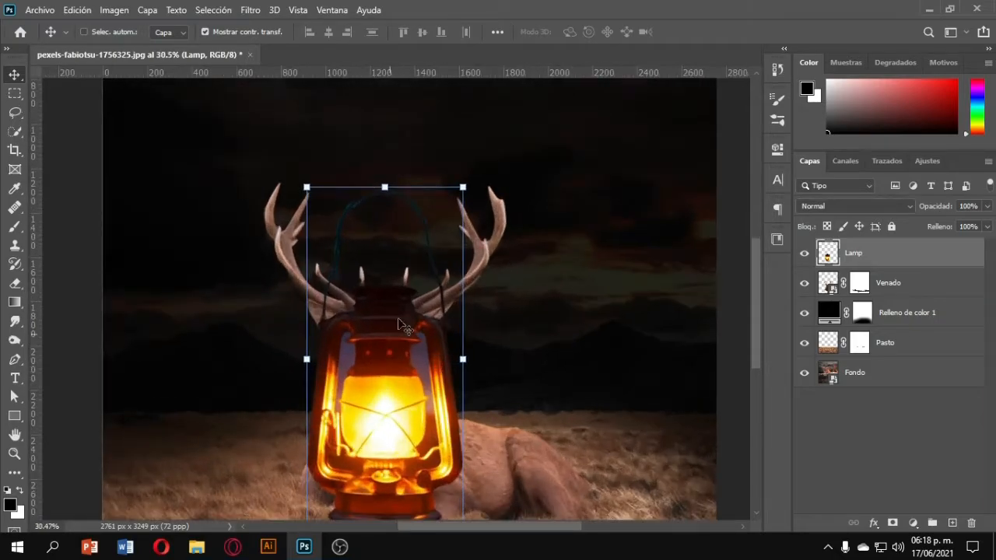
scroll(416, 273, down, 1)
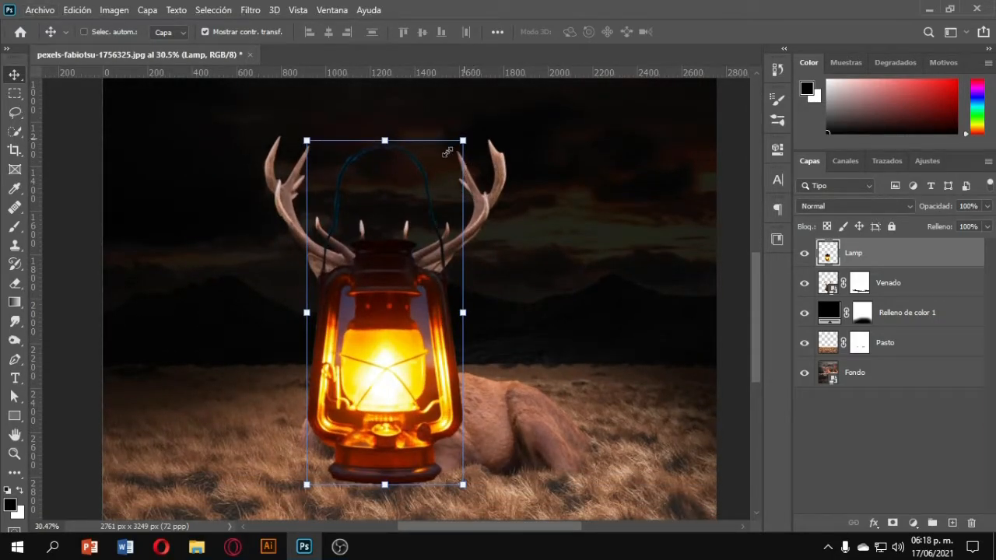
Scale the lantern down to 31.4% and position it hanging from the right antler.
drag(448, 152, 523, 216)
scroll(474, 239, up, 4)
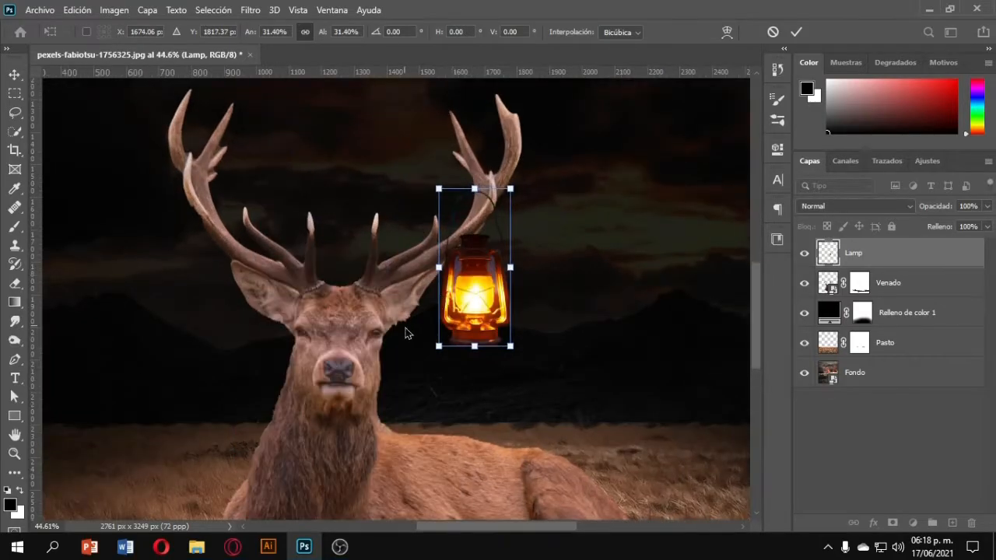
mouse_move(498, 270)
mouse_down()
mouse_move(529, 282)
mouse_move(507, 281)
mouse_move(511, 269)
mouse_up()
drag(504, 324, 505, 332)
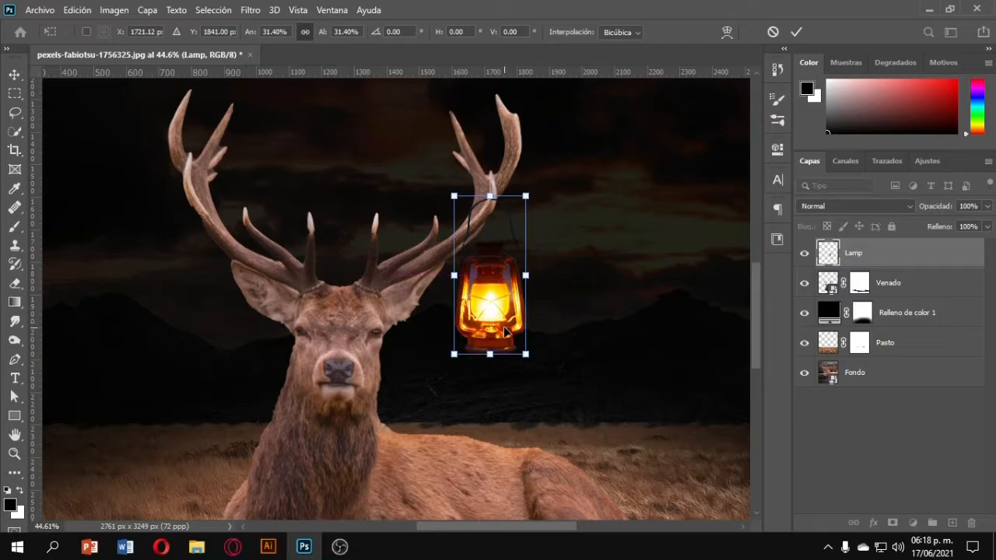
key(Return)
Duplicate the lantern onto the left antler and group both lantern layers.
drag(503, 295, 188, 237)
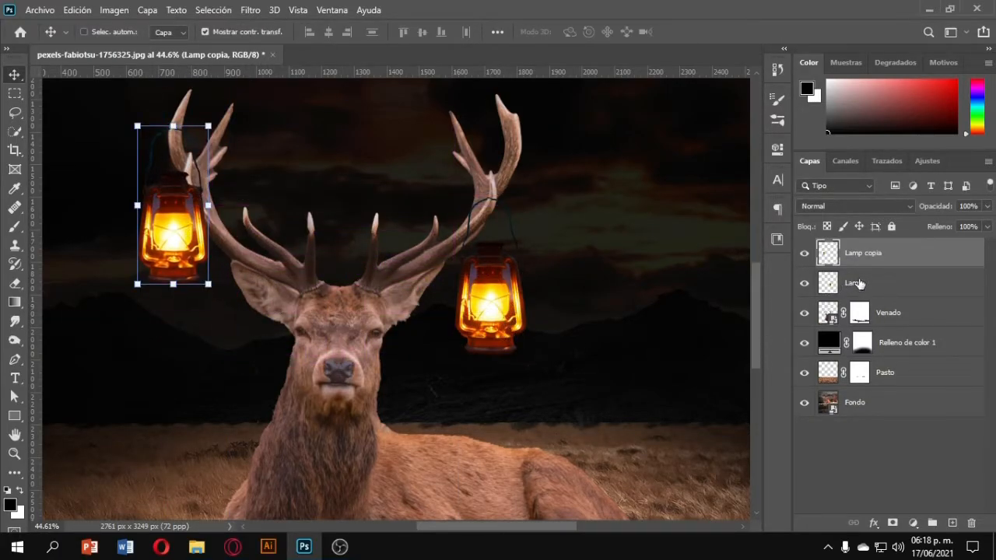
ctrl+click(859, 281)
key(ctrl+g)
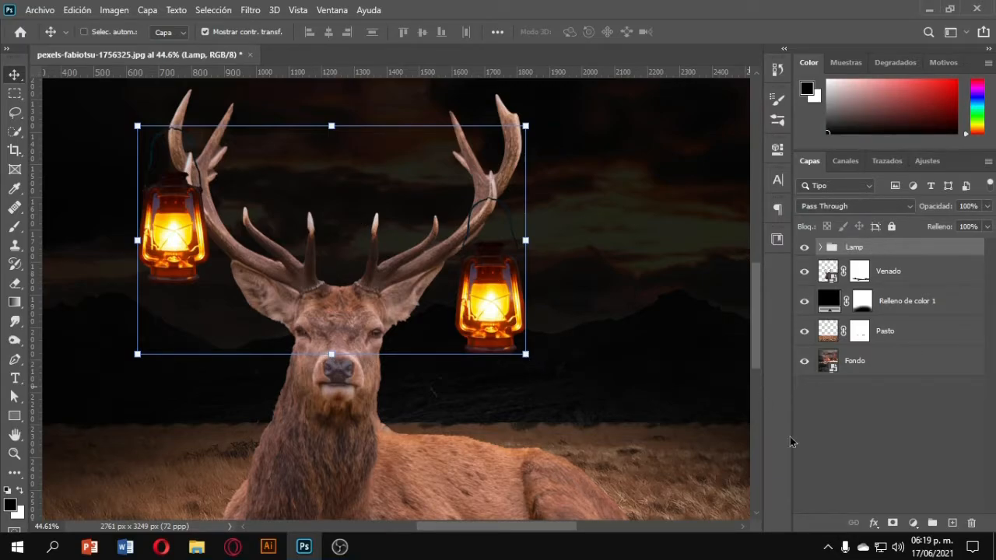
Add a mask to the lantern group and paint out the handle where it overlaps the right antler.
click(894, 523)
click(14, 226)
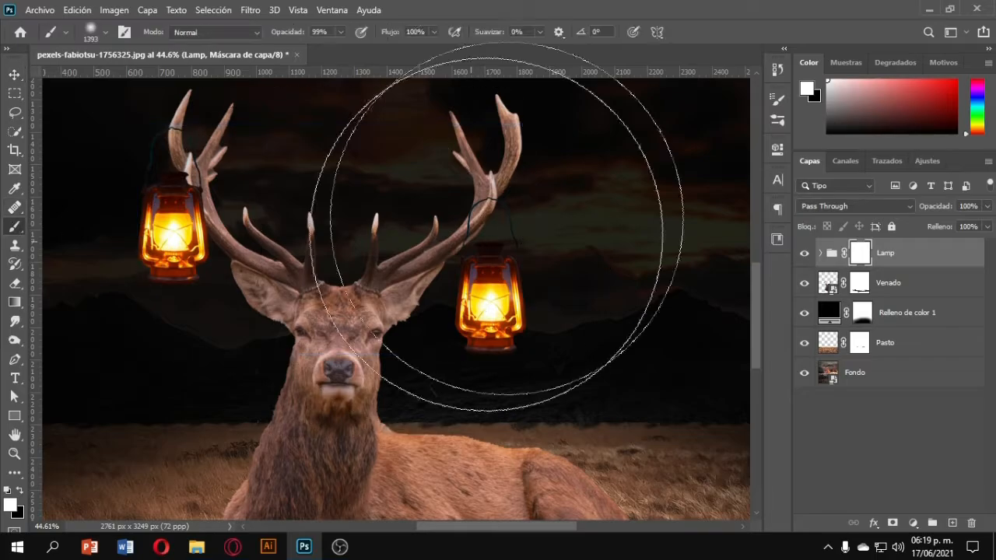
scroll(504, 221, up, 9)
drag(506, 221, 234, 226)
scroll(504, 221, up, 5)
mouse_move(502, 200)
mouse_down()
mouse_move(411, 222)
mouse_move(93, 221)
mouse_up()
scroll(460, 205, up, 6)
scroll(454, 203, up, 1)
mouse_move(457, 206)
mouse_down()
mouse_move(346, 262)
mouse_move(369, 269)
mouse_up()
scroll(400, 236, up, 5)
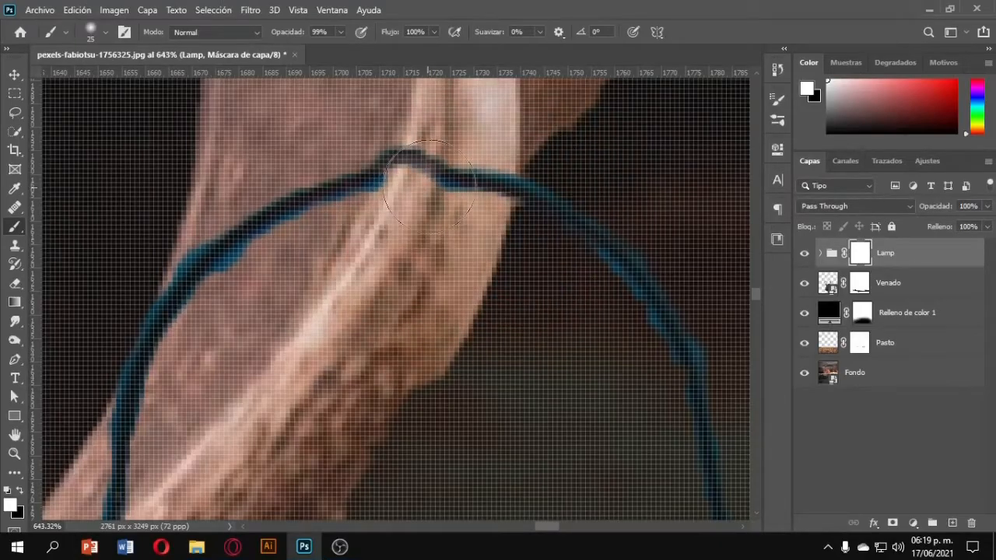
key(x)
mouse_move(477, 178)
mouse_down()
mouse_move(467, 202)
mouse_move(475, 189)
mouse_move(449, 166)
mouse_up()
scroll(466, 186, down, 10)
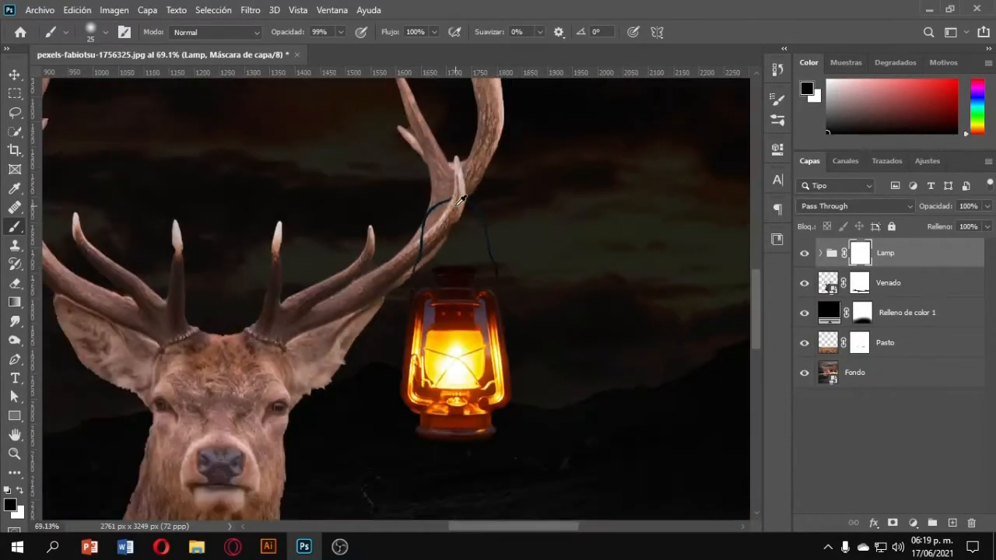
Mask out more of the lantern handle where it crosses the right antler.
scroll(294, 210, up, 9)
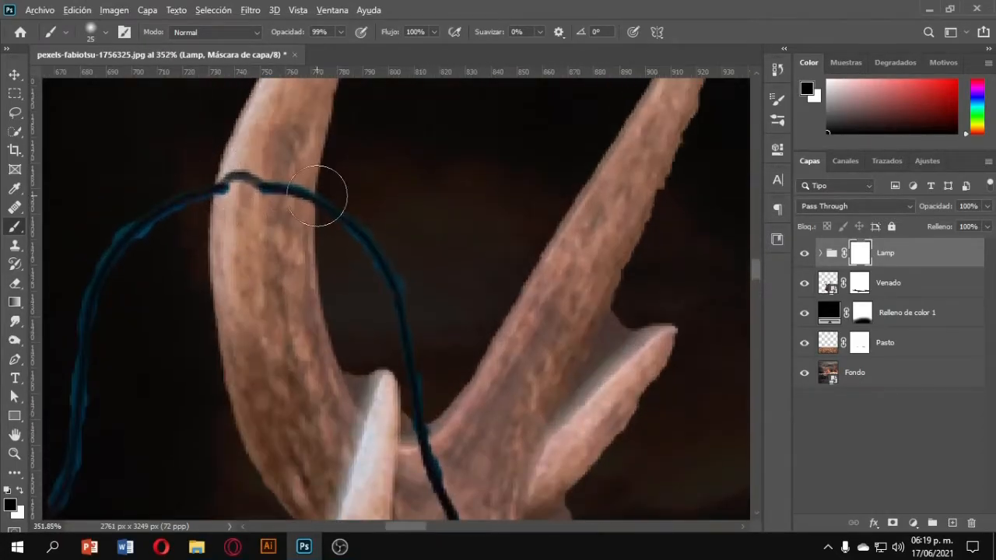
scroll(317, 195, up, 2)
mouse_move(233, 187)
mouse_down()
mouse_move(205, 162)
mouse_move(194, 187)
mouse_move(259, 179)
mouse_up()
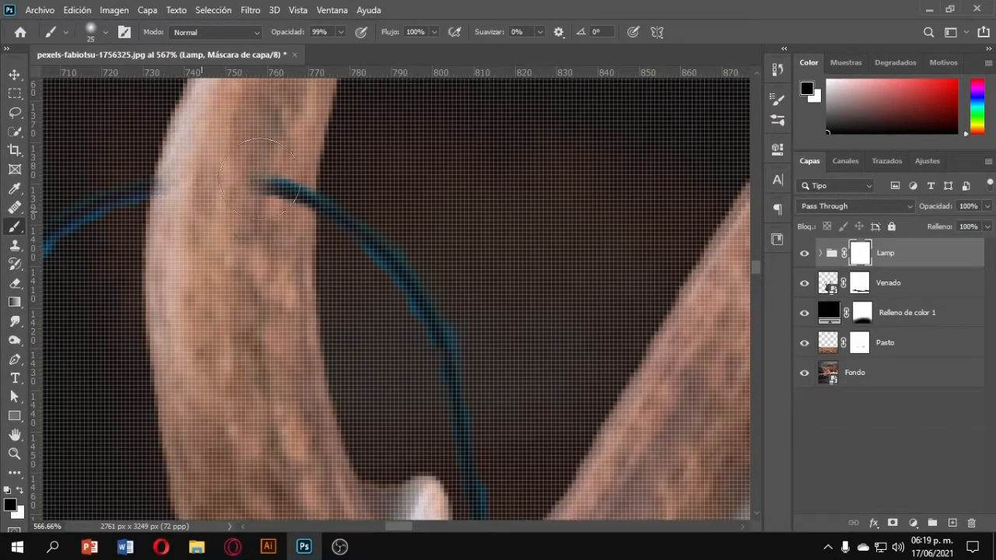
scroll(279, 209, down, 4)
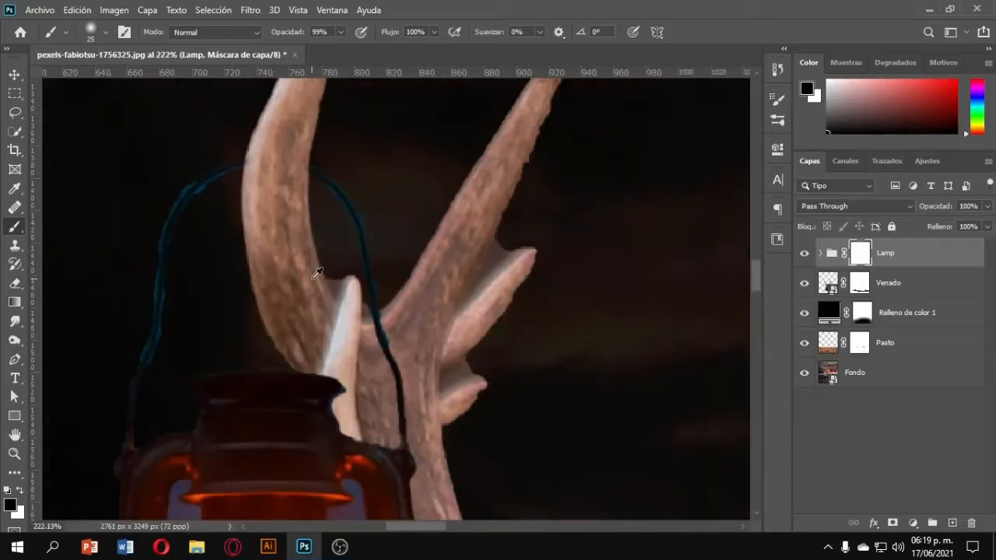
mouse_move(354, 337)
mouse_down()
mouse_move(393, 304)
mouse_move(385, 213)
mouse_move(408, 464)
mouse_move(407, 309)
mouse_up()
scroll(389, 297, up, 1)
mouse_move(317, 185)
mouse_down()
mouse_move(409, 285)
mouse_move(332, 173)
mouse_move(407, 299)
mouse_up()
key(ctrl+z)
key(ctrl+z)
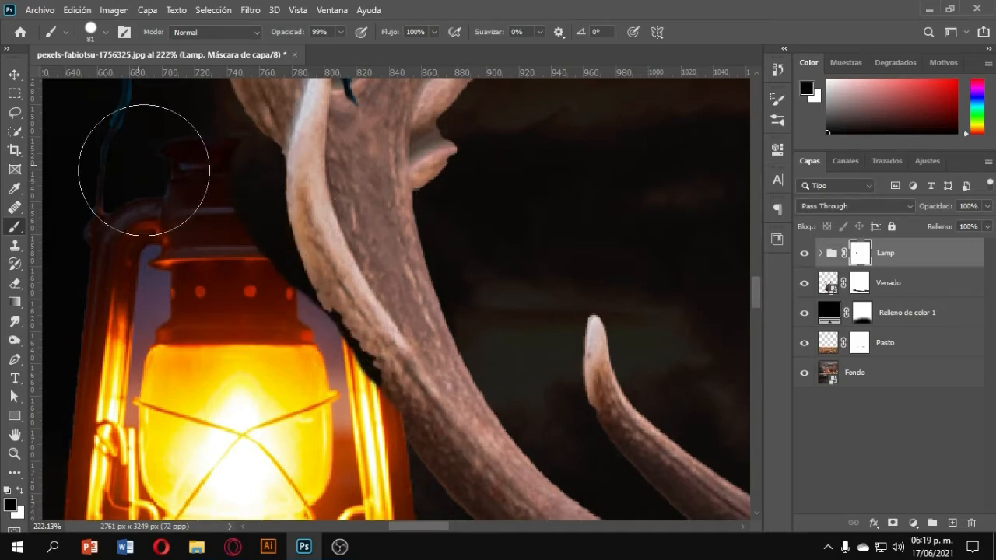
Paint white on the lantern group mask to restore the lantern body along the antler's edge.
key(x)
scroll(222, 206, up, 6)
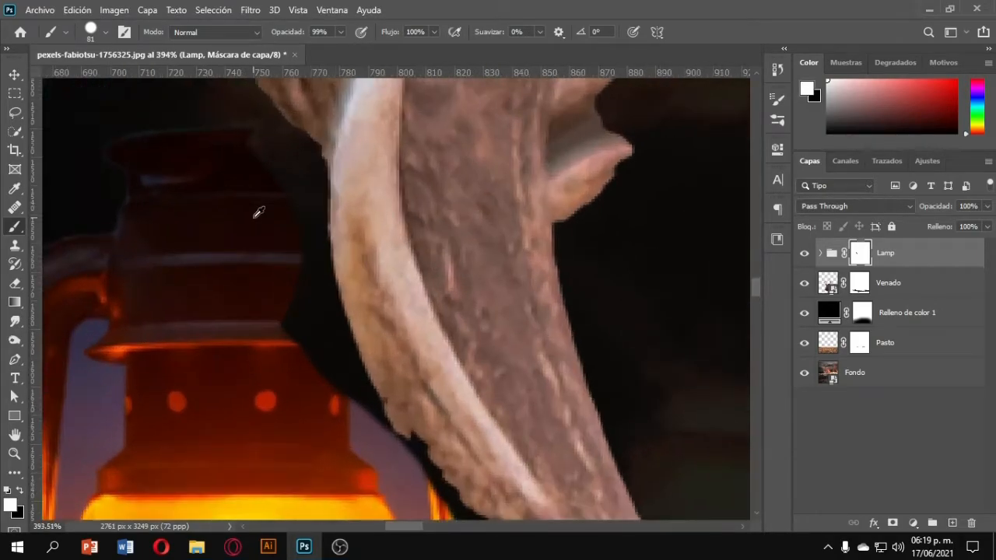
drag(253, 218, 215, 233)
scroll(239, 242, up, 3)
scroll(287, 350, down, 1)
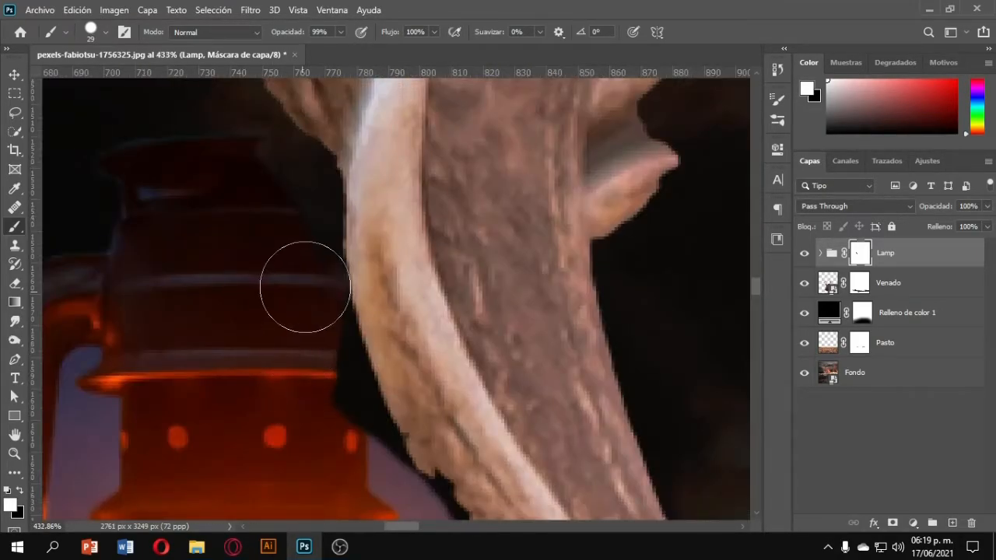
scroll(249, 179, down, 3)
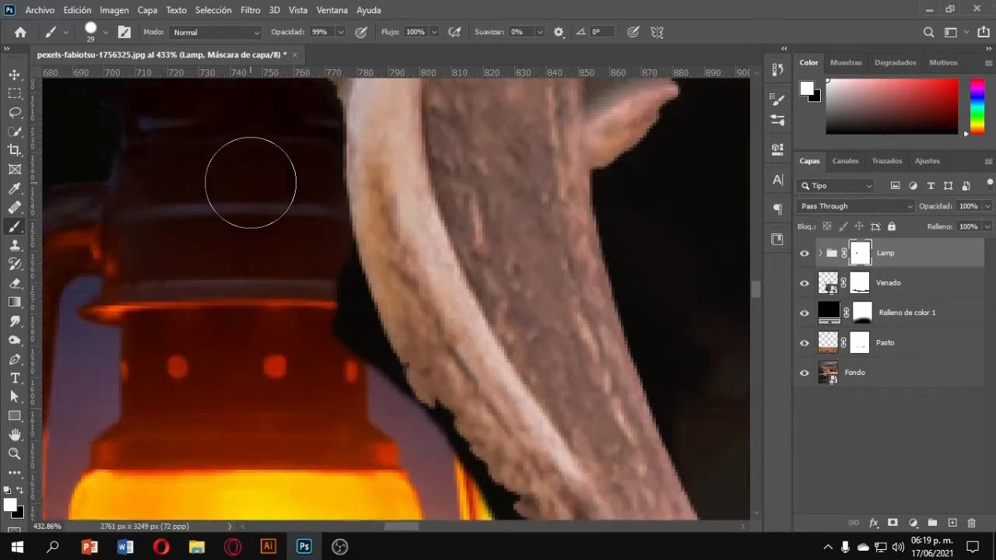
mouse_move(333, 302)
mouse_down()
mouse_move(312, 212)
mouse_move(349, 298)
mouse_move(309, 196)
mouse_up()
scroll(309, 197, down, 3)
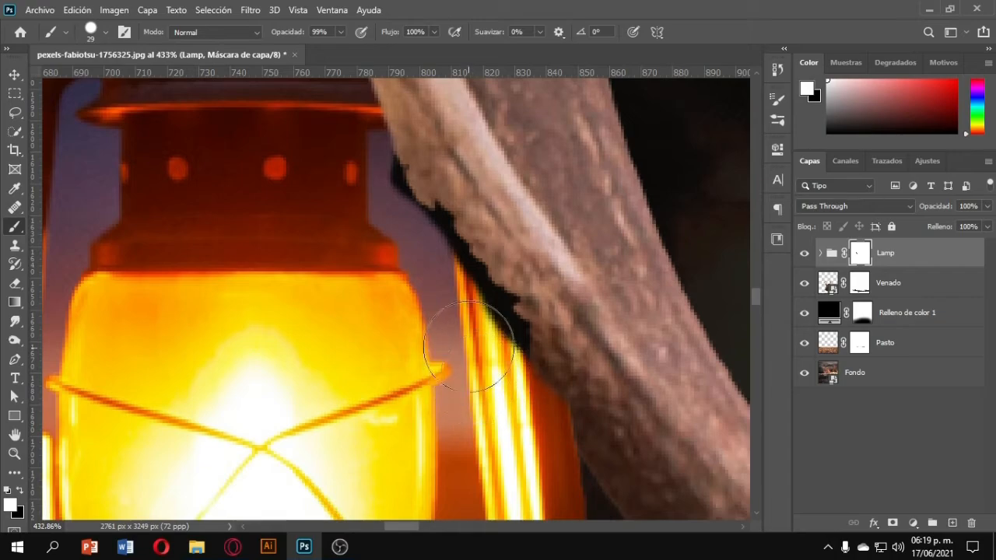
mouse_move(369, 192)
mouse_down()
mouse_move(407, 244)
mouse_move(459, 288)
mouse_move(501, 366)
mouse_move(483, 322)
mouse_up()
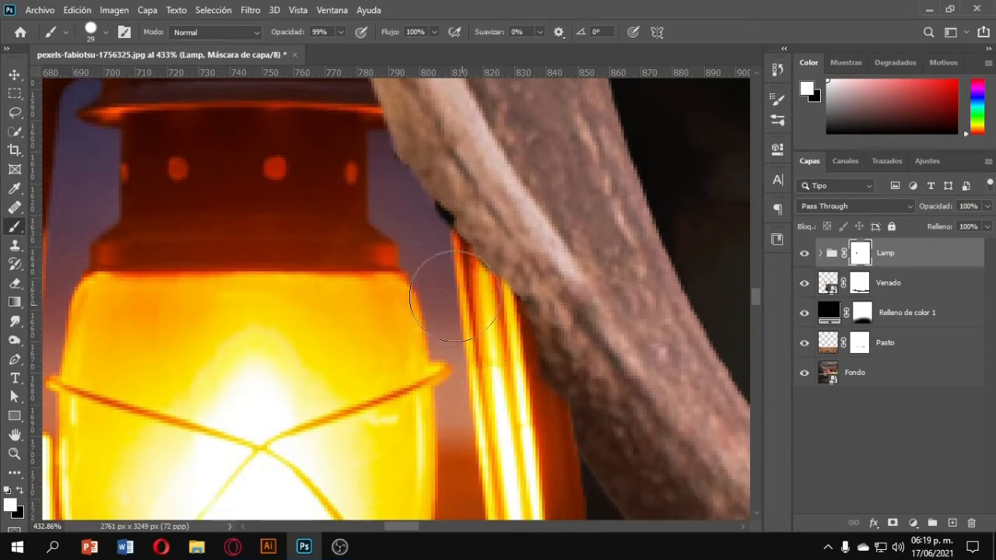
scroll(364, 189, down, 3)
scroll(444, 322, down, 3)
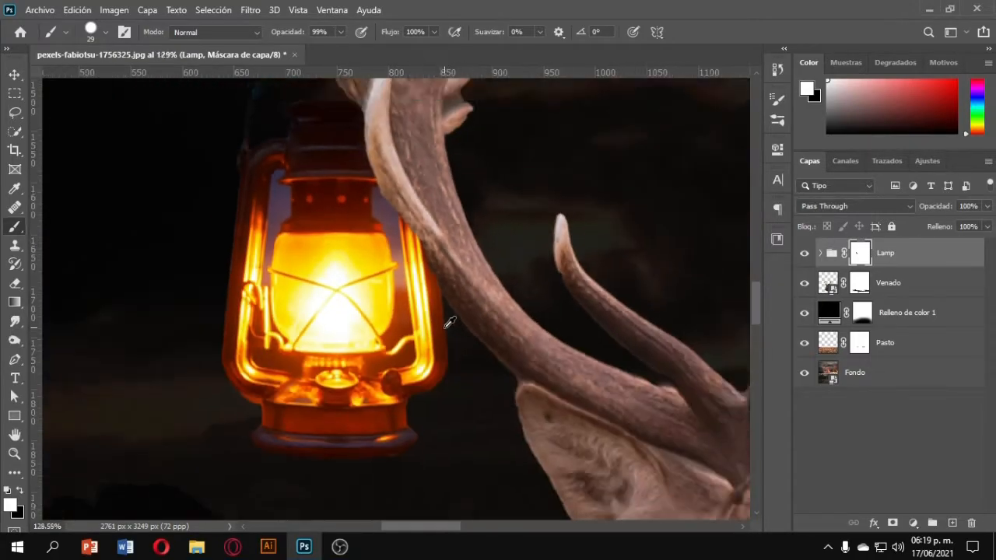
scroll(440, 319, up, 2)
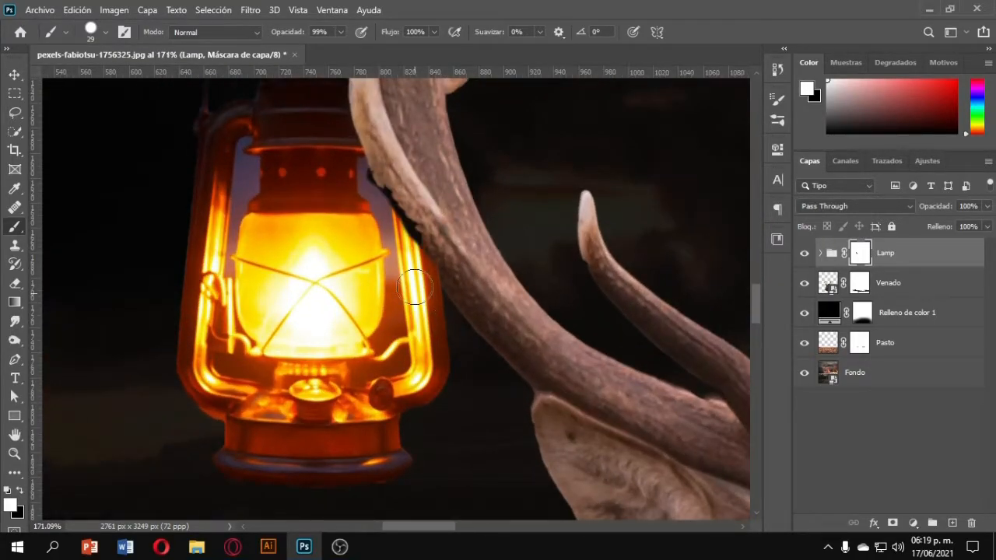
scroll(415, 288, up, 4)
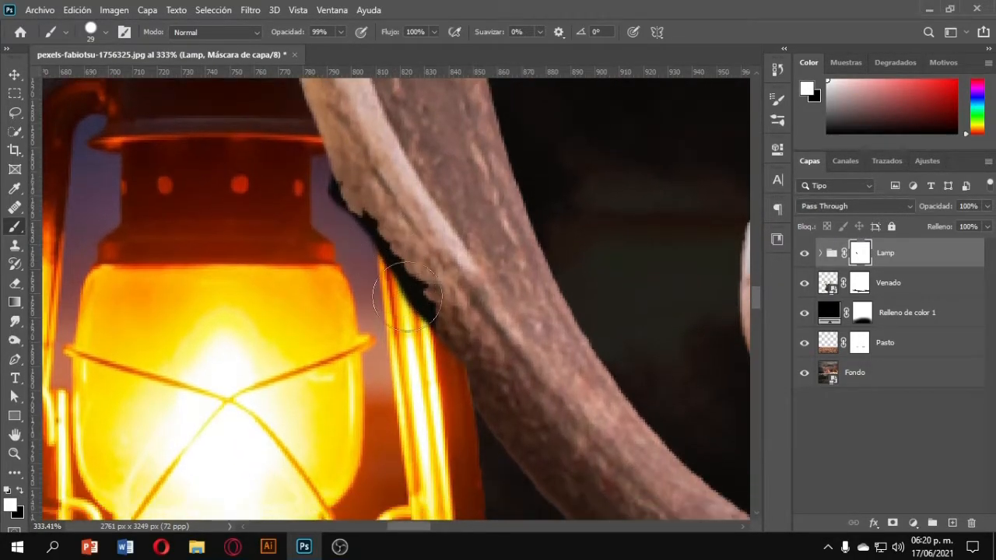
scroll(444, 307, down, 2)
key(x)
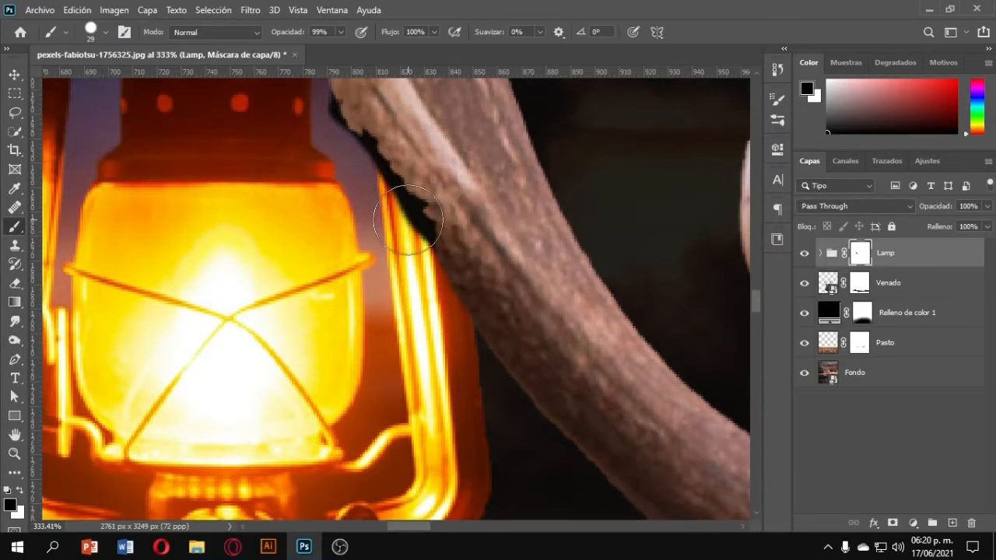
Rasterize the Venado layer and heal away the dark fringe along the antler edge beside the lantern.
scroll(371, 213, up, 5)
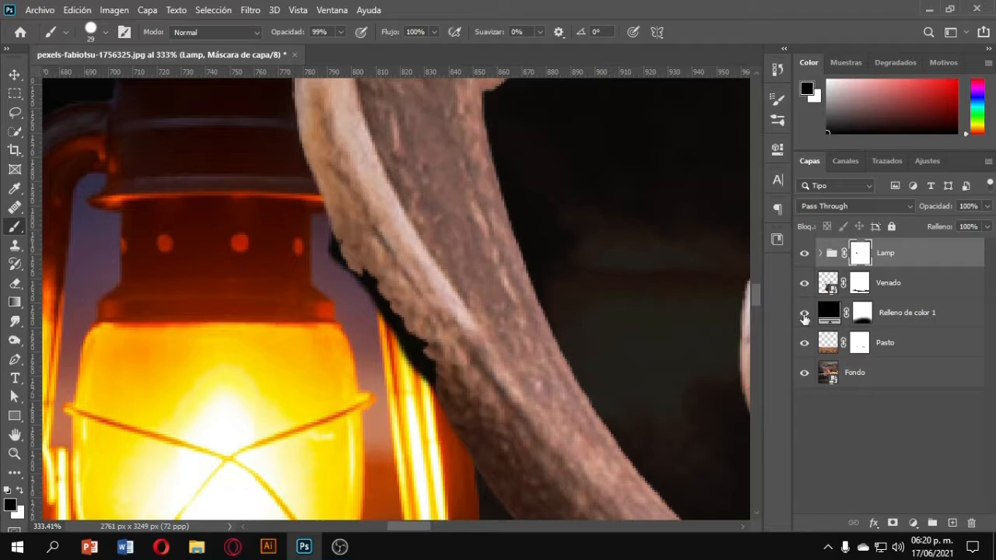
click(805, 286)
click(827, 285)
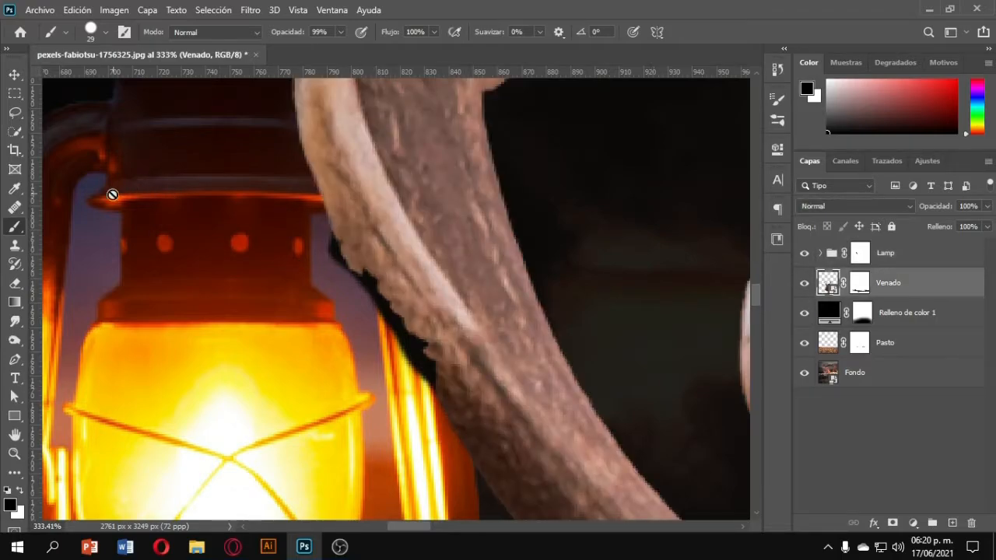
click(14, 207)
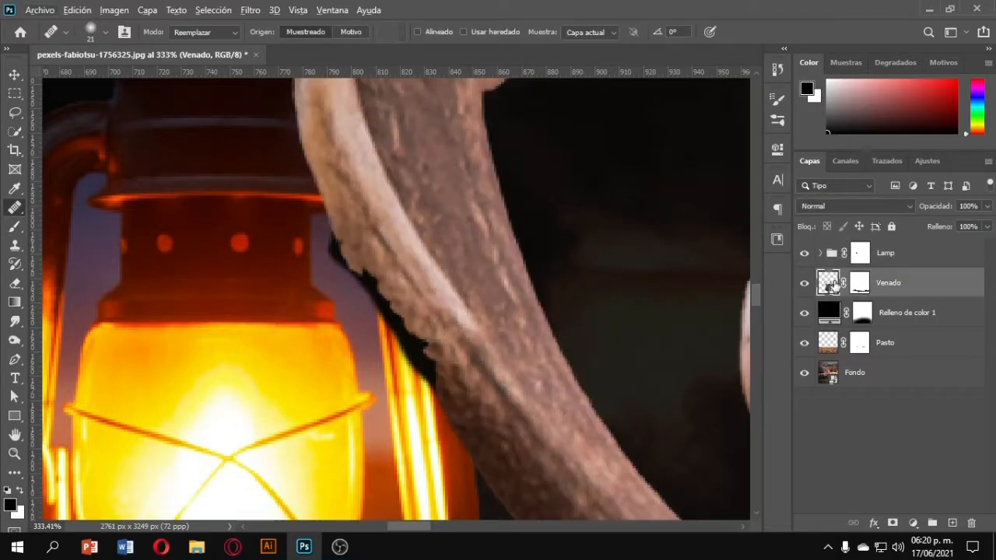
click(380, 254)
click(455, 247)
click(804, 284)
click(804, 284)
scroll(374, 245, down, 3)
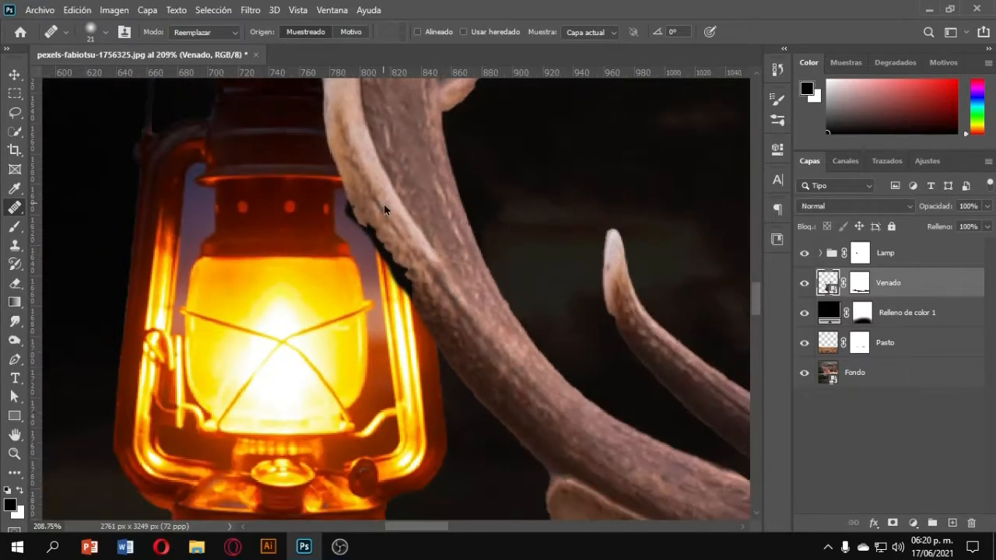
click(383, 204)
click(455, 213)
scroll(391, 240, up, 4)
click(386, 294)
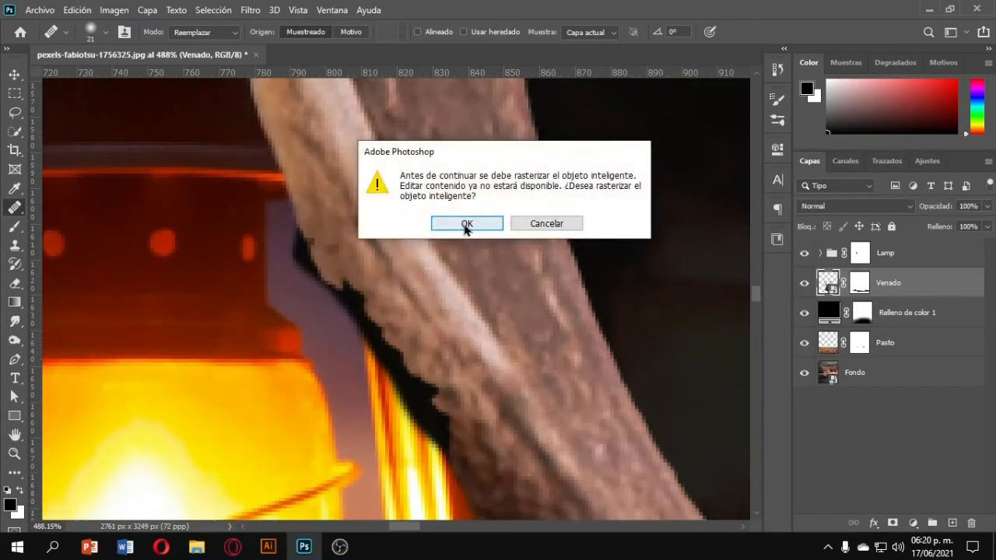
click(436, 223)
mouse_move(367, 286)
mouse_down()
mouse_move(438, 428)
mouse_move(436, 401)
mouse_move(344, 233)
mouse_up()
scroll(344, 234, down, 4)
scroll(396, 316, down, 2)
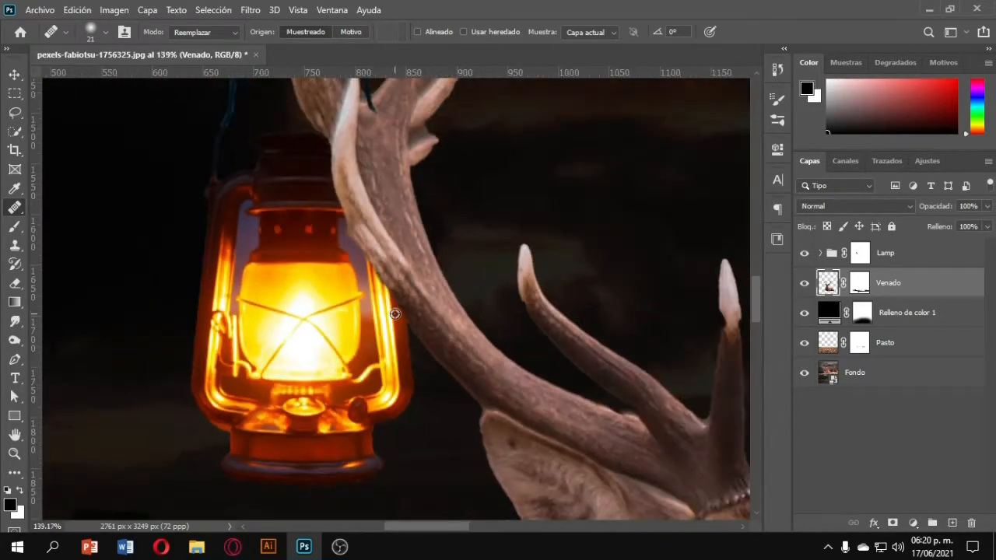
Paint white on the lantern group mask to bring the handle back in front of the antler prong.
click(860, 253)
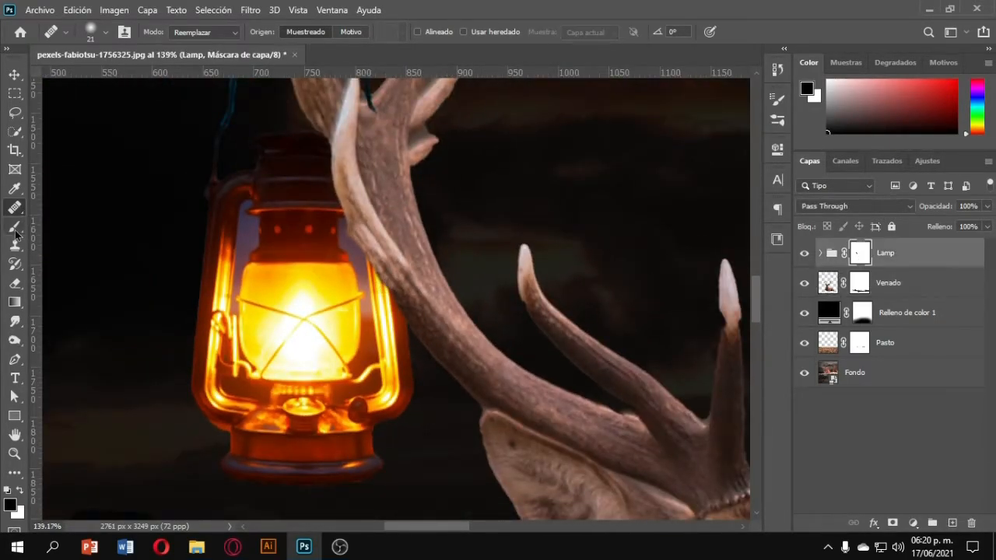
key(b)
scroll(362, 233, up, 4)
drag(379, 239, 350, 196)
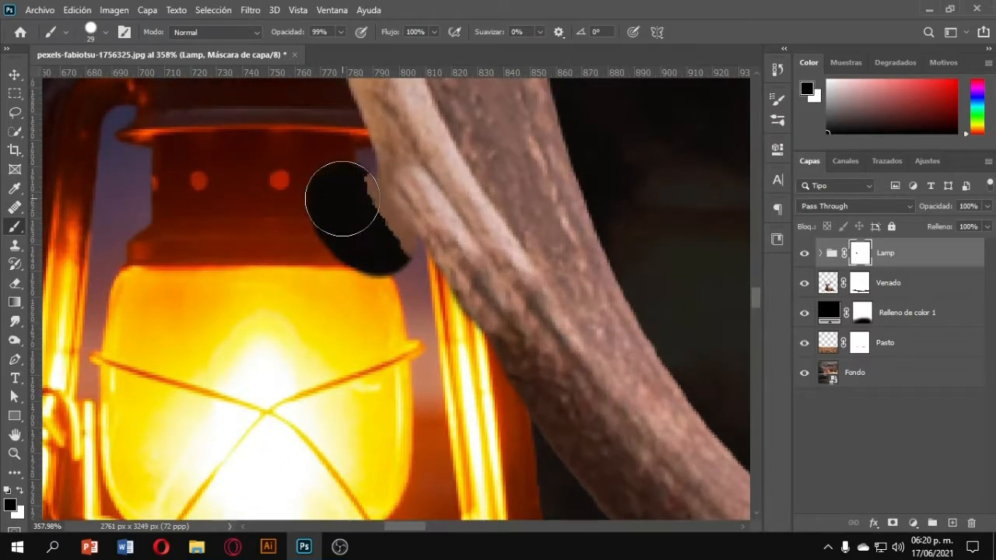
key(ctrl+z)
key(x)
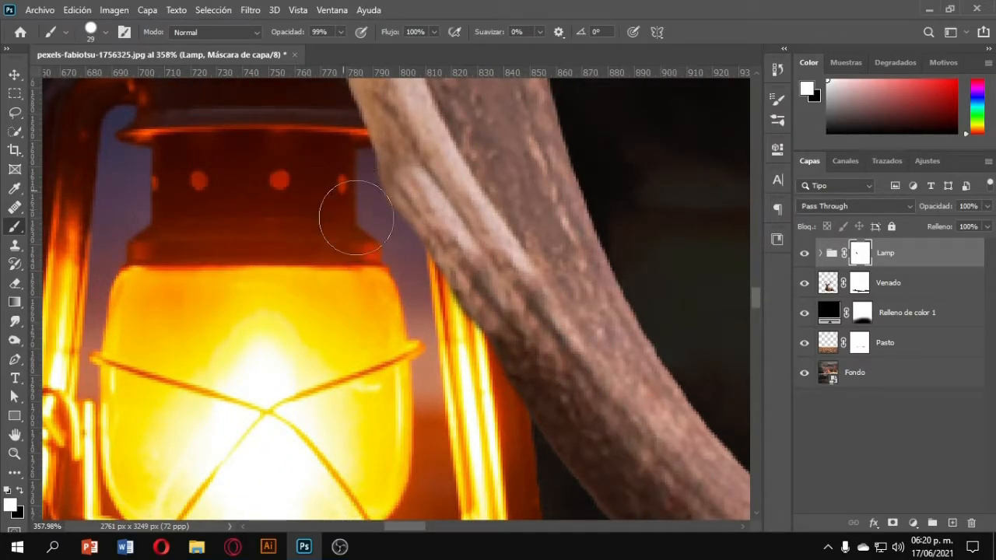
scroll(323, 168, down, 8)
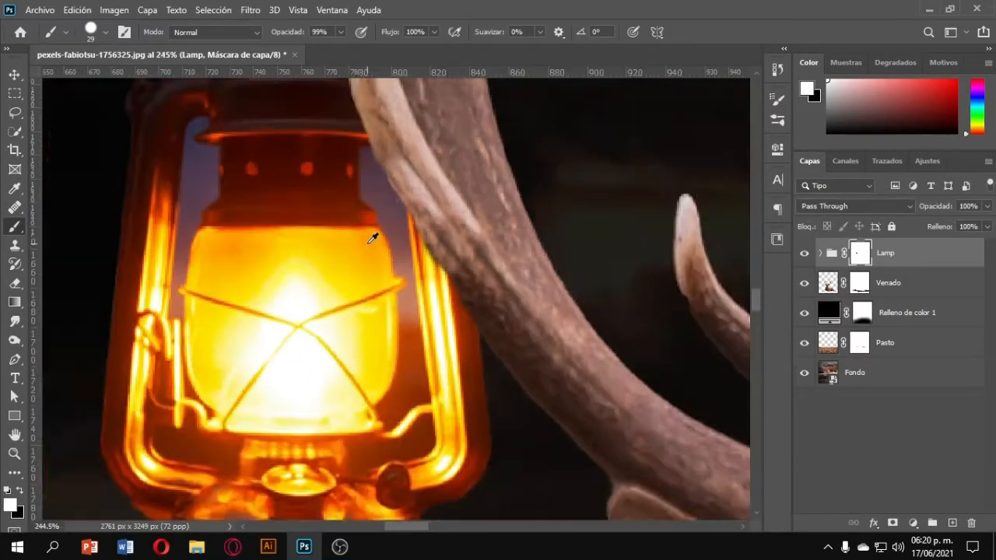
scroll(387, 232, up, 5)
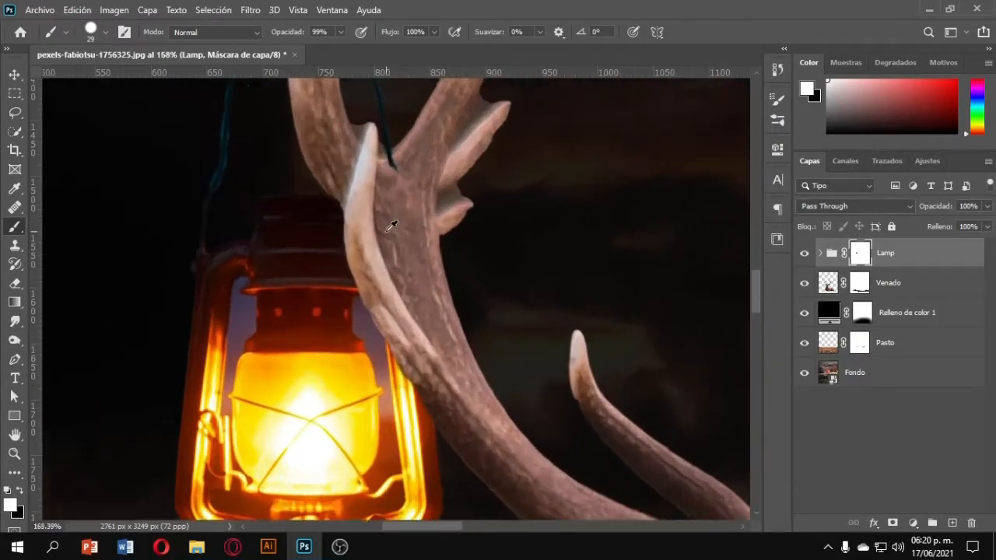
key(x)
key(x)
mouse_move(403, 151)
mouse_down()
mouse_move(412, 269)
mouse_move(439, 331)
mouse_up()
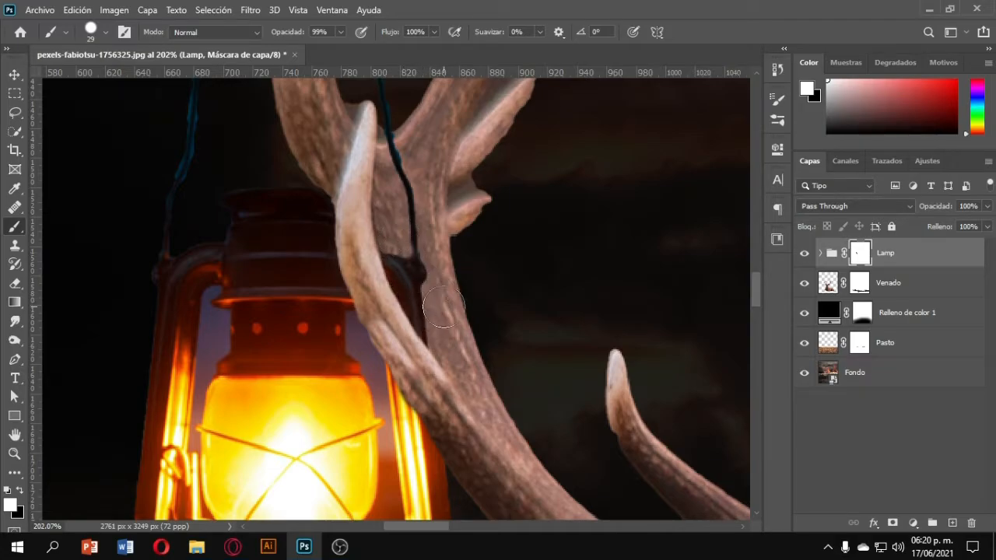
scroll(447, 303, down, 3)
scroll(436, 288, up, 5)
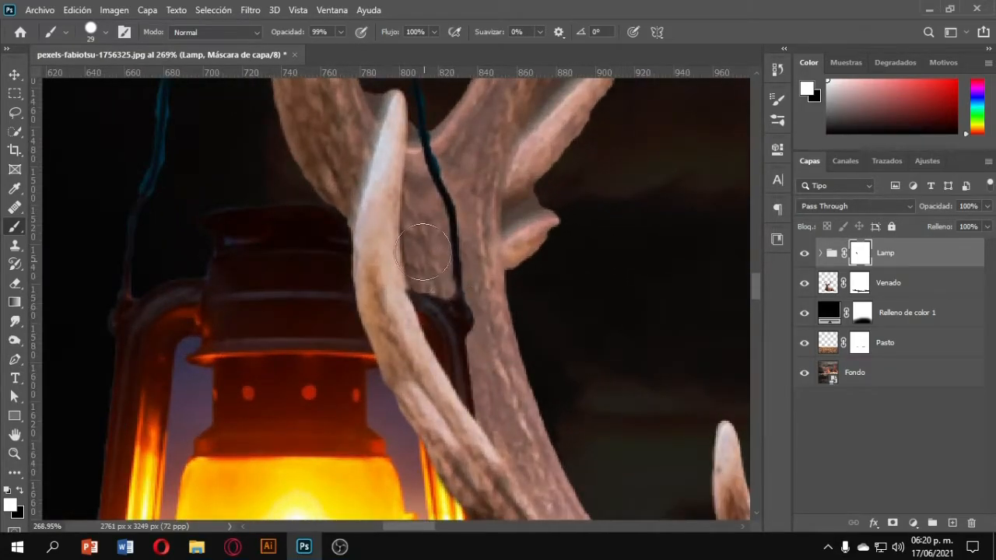
key(x)
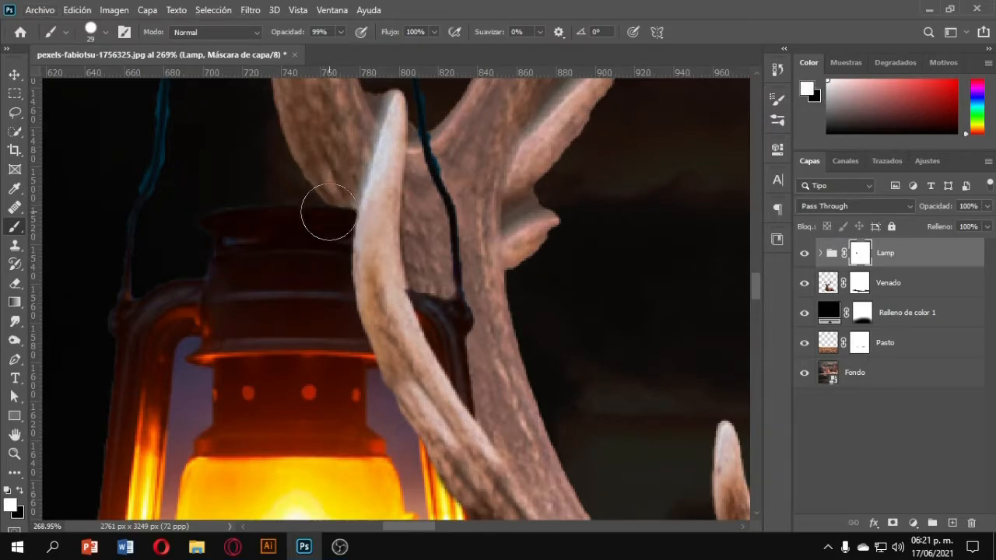
scroll(325, 205, down, 10)
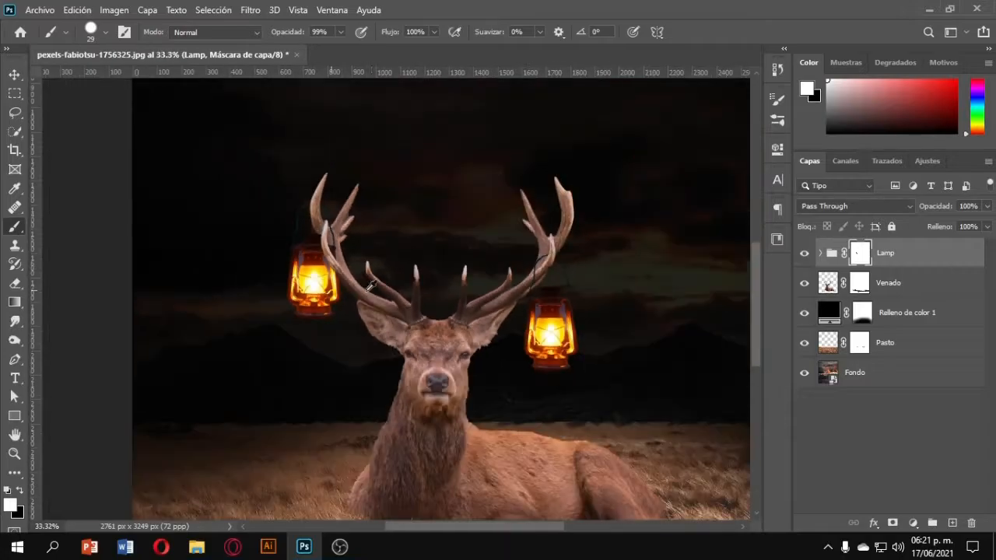
Add a Brightness/Contrast adjustment clipped to the lantern group with brightness -150 and contrast 44.
click(912, 522)
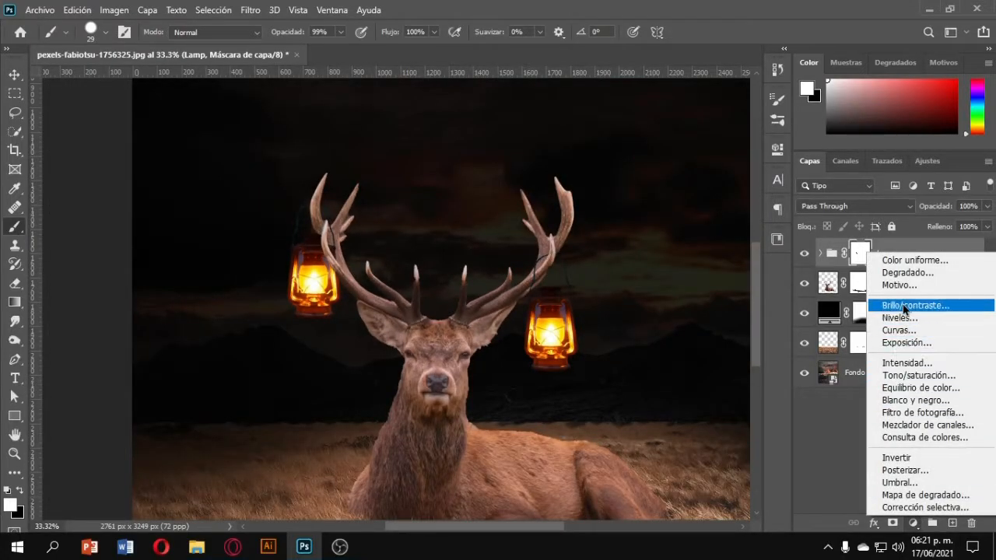
click(904, 308)
click(654, 400)
drag(653, 232, 535, 238)
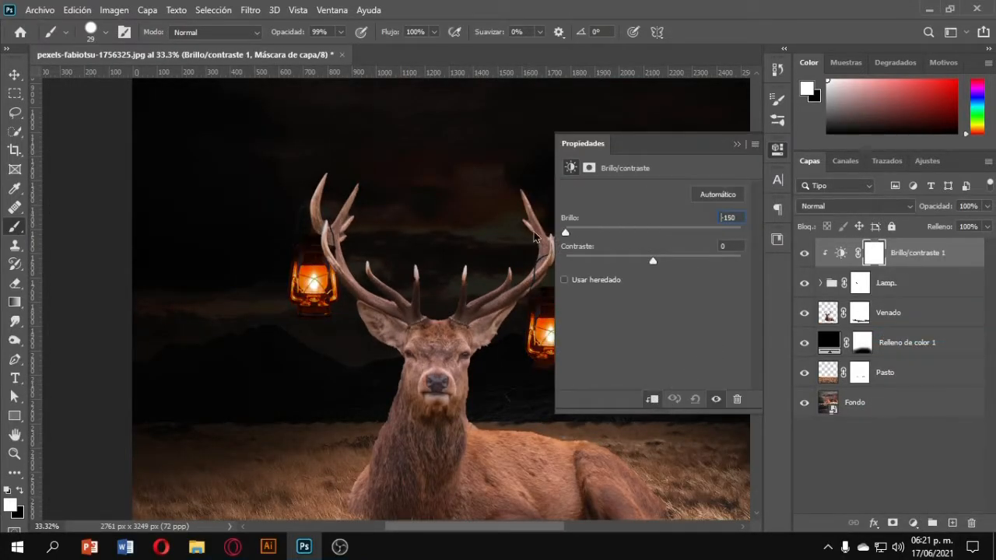
drag(725, 269, 692, 265)
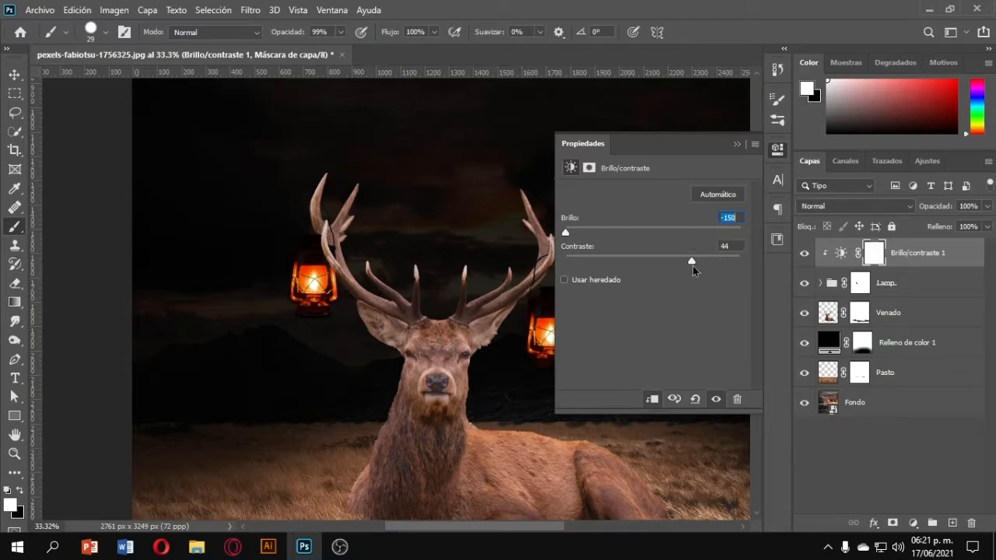
click(737, 144)
Create a new layer and paint large soft white glow spots over both lanterns.
scroll(493, 221, down, 3)
scroll(494, 221, down, 1)
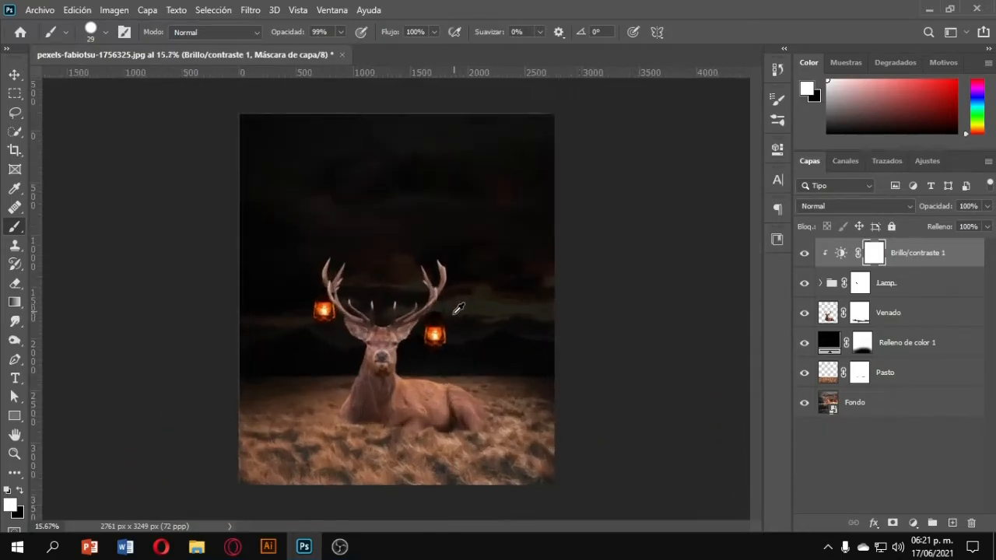
scroll(454, 305, up, 1)
click(953, 523)
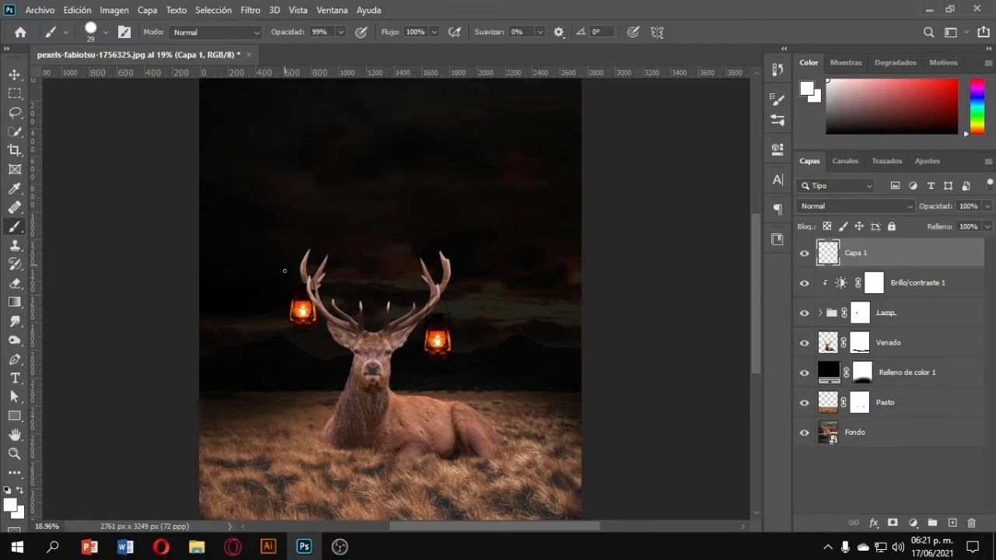
drag(370, 291, 326, 187)
scroll(303, 311, up, 1)
mouse_move(303, 311)
mouse_down()
mouse_move(295, 323)
mouse_move(328, 316)
mouse_up()
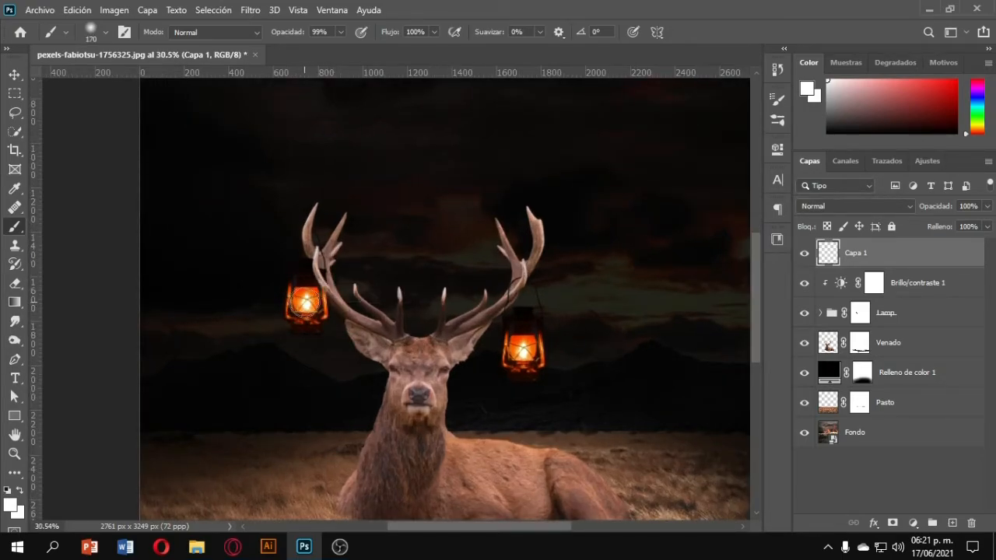
click(305, 304)
drag(523, 350, 544, 349)
click(528, 351)
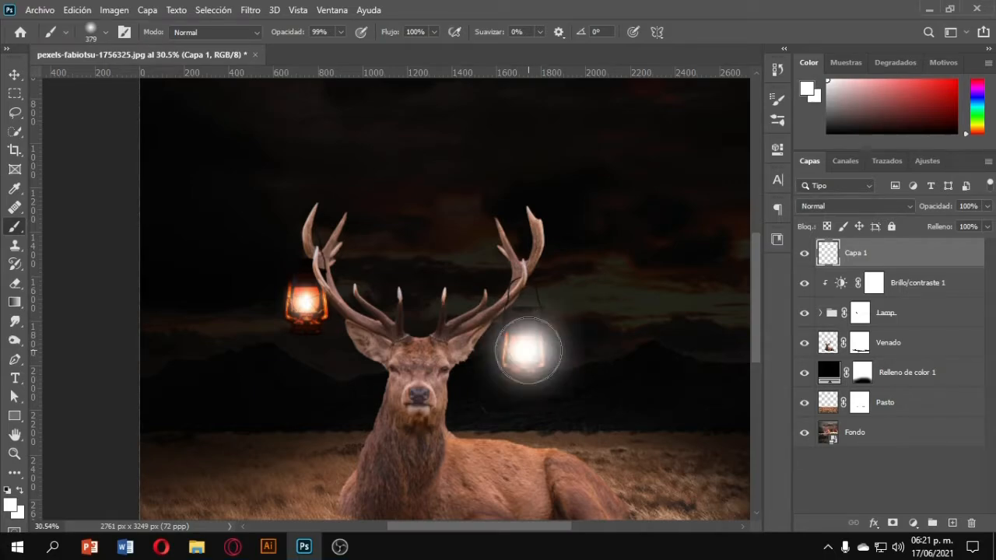
Paint one more white glow spot on the left lantern and set the glow layer's blend mode to Trama (Screen).
click(304, 302)
click(809, 206)
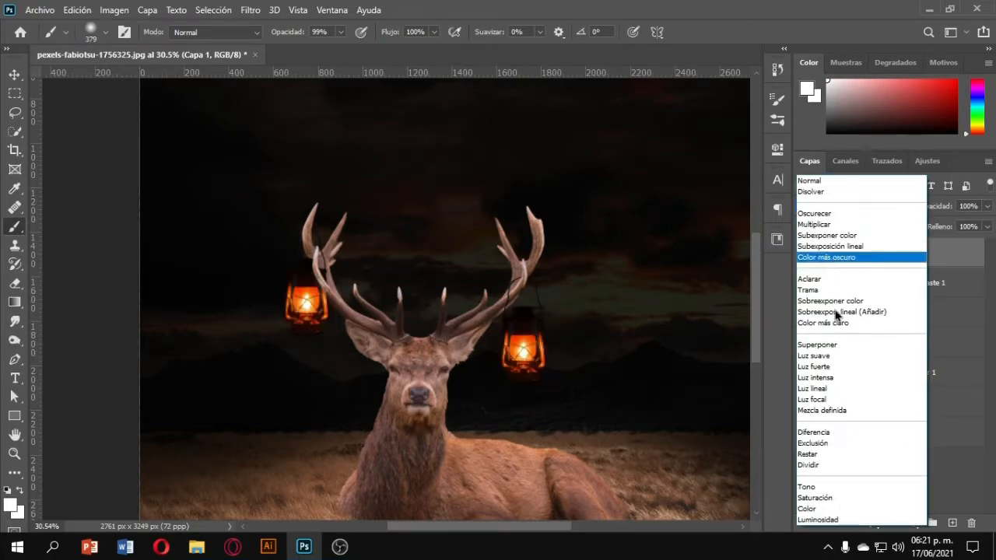
click(827, 290)
Create a new layer, pick an orange colour and paint large soft orange glow spots over both lanterns.
click(951, 523)
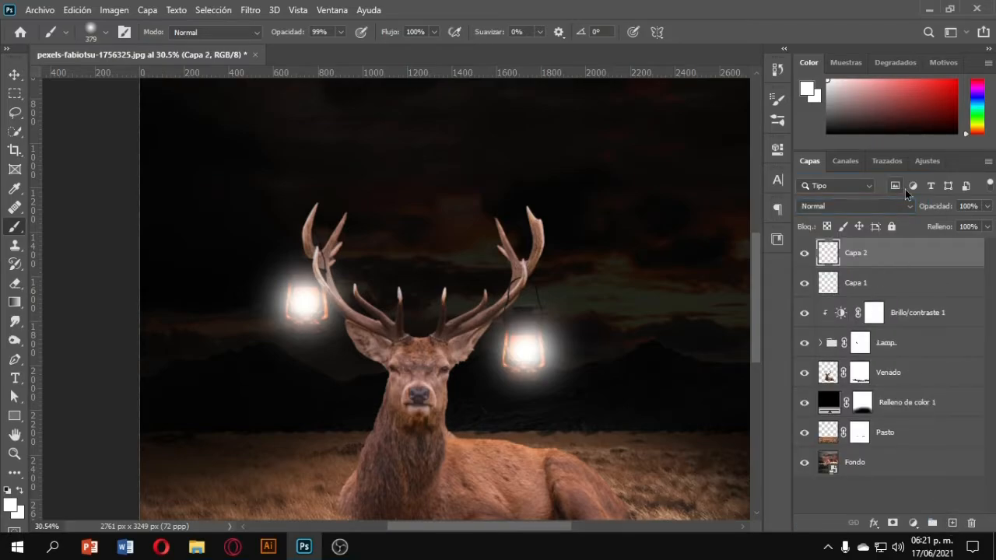
drag(981, 133, 980, 127)
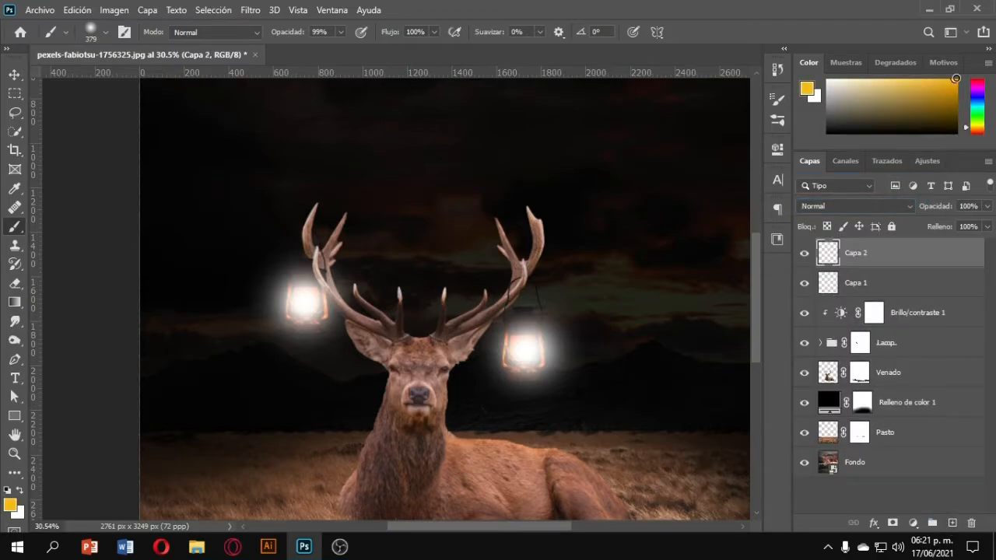
scroll(320, 302, down, 1)
scroll(319, 302, down, 6)
mouse_move(318, 302)
mouse_down()
mouse_move(337, 305)
mouse_move(333, 313)
mouse_up()
click(299, 303)
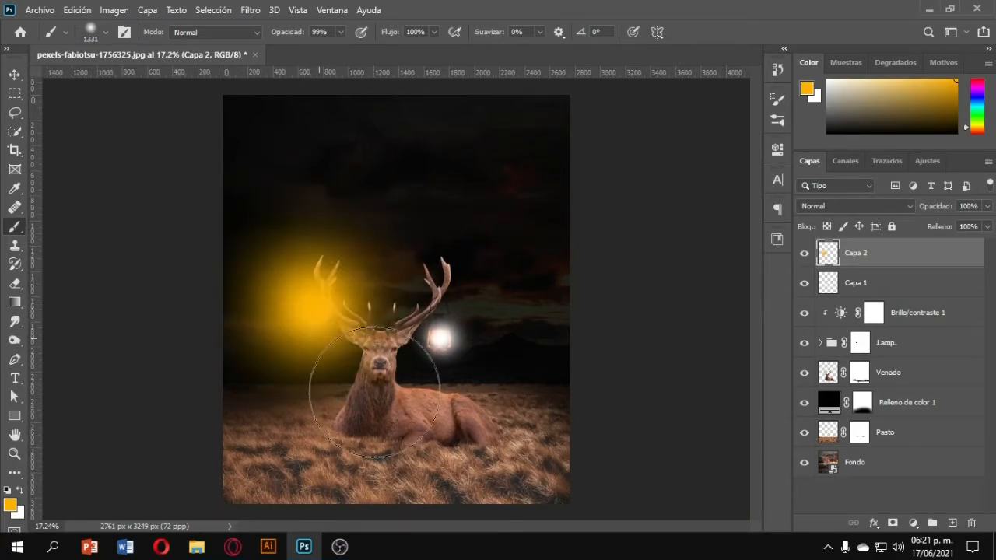
drag(412, 319, 432, 321)
click(434, 314)
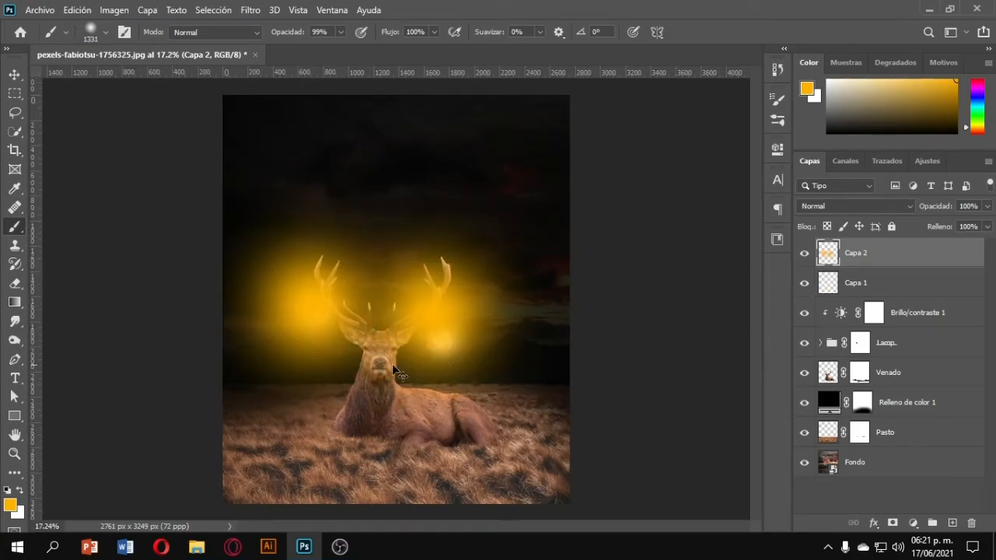
key(ctrl+z)
click(441, 338)
Set the orange glow layer's blend mode to Trama (Screen) with 86% opacity.
click(825, 210)
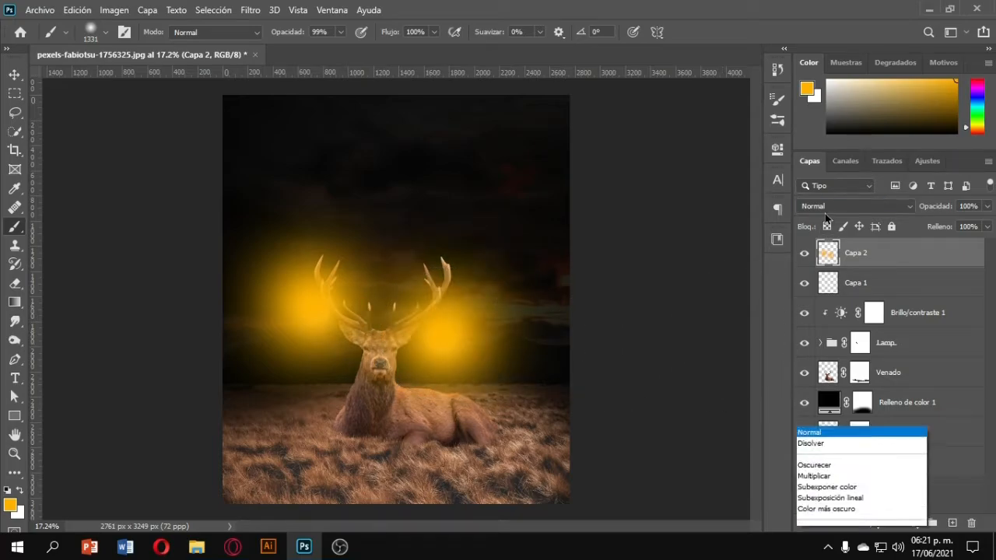
click(840, 295)
click(848, 208)
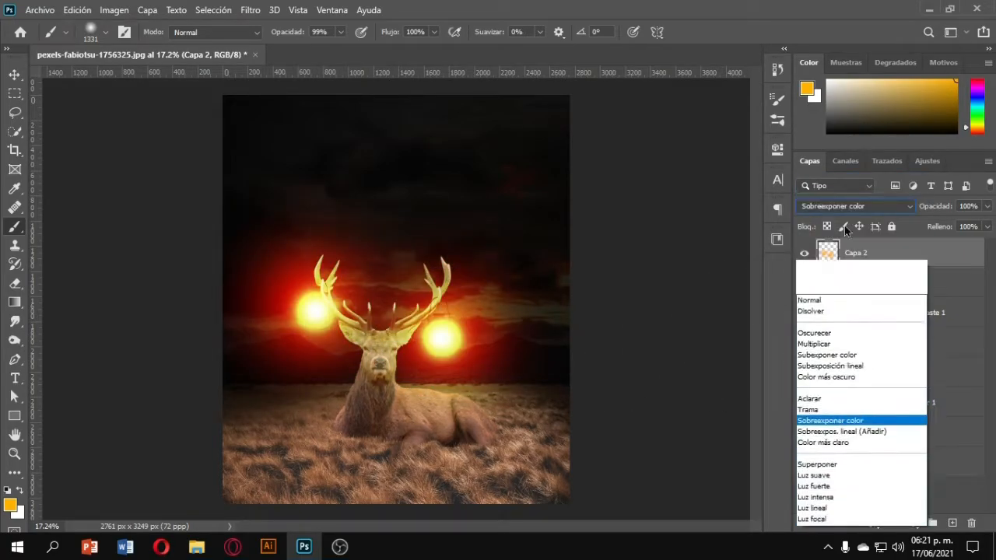
click(824, 289)
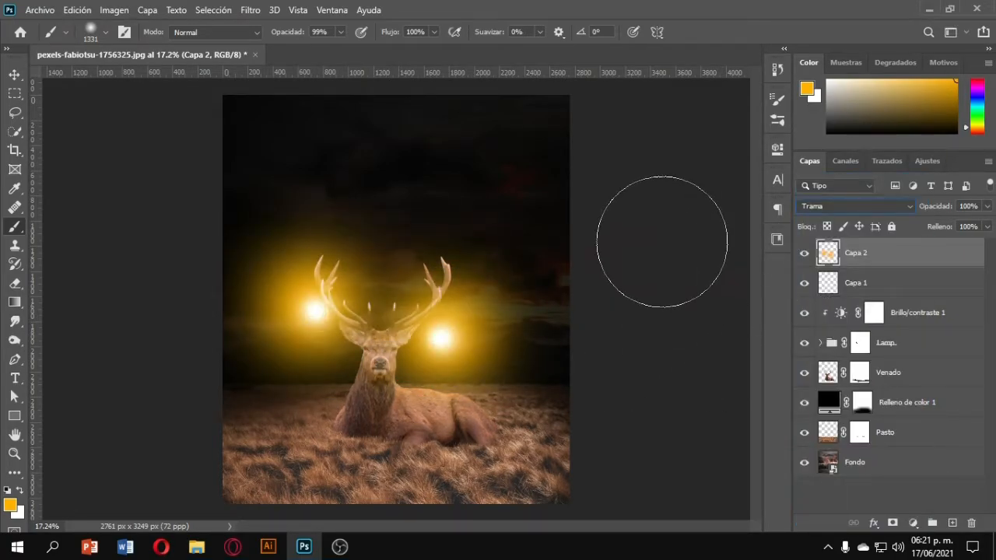
drag(949, 208, 939, 208)
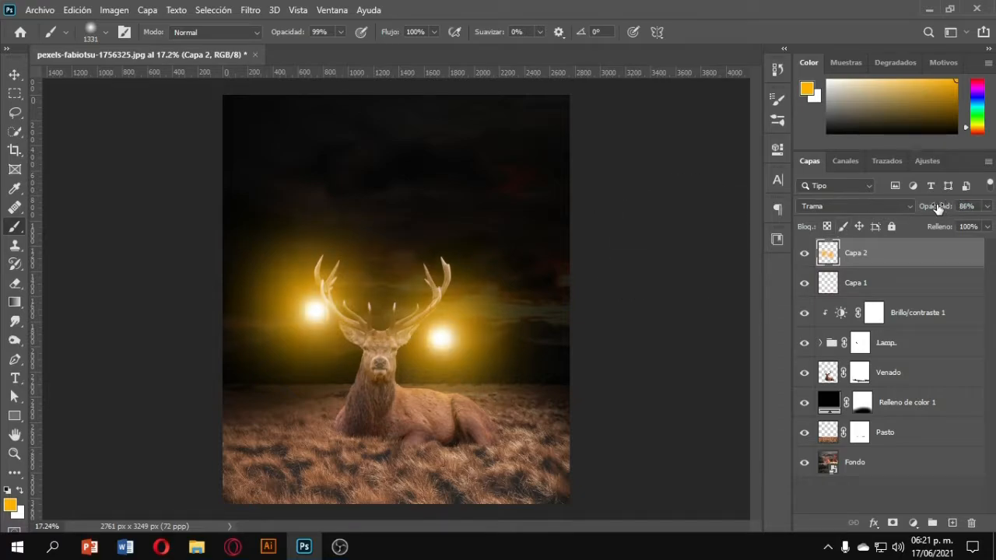
Apply a Gaussian Blur of 104.3 pixels to the orange glow layer and lower its opacity to 58%.
click(250, 10)
mouse_move(282, 172)
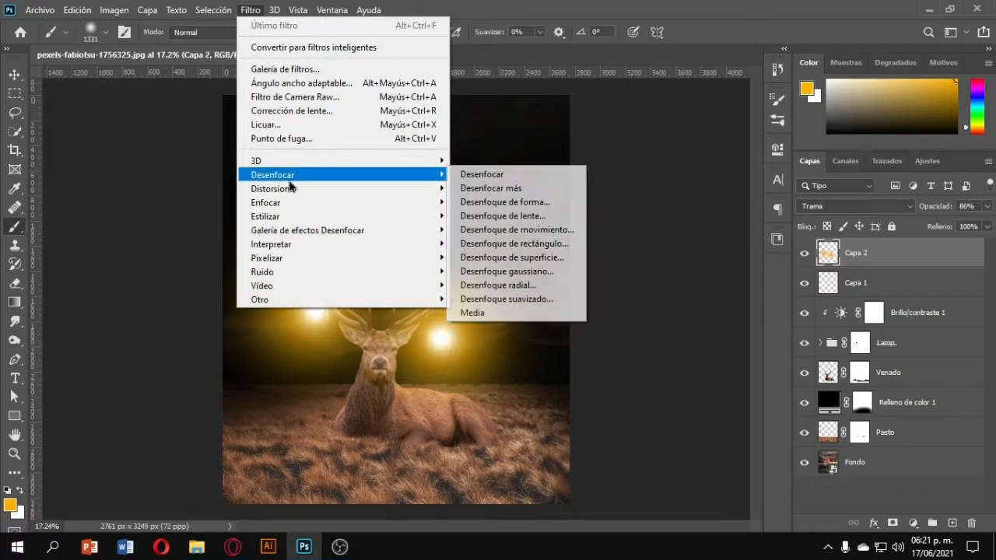
click(537, 270)
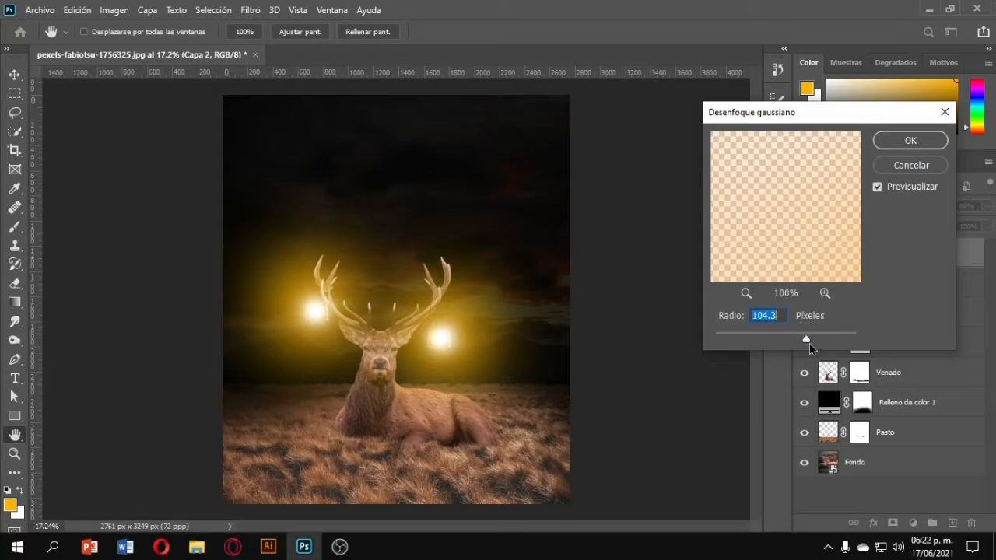
click(915, 145)
drag(940, 212, 924, 207)
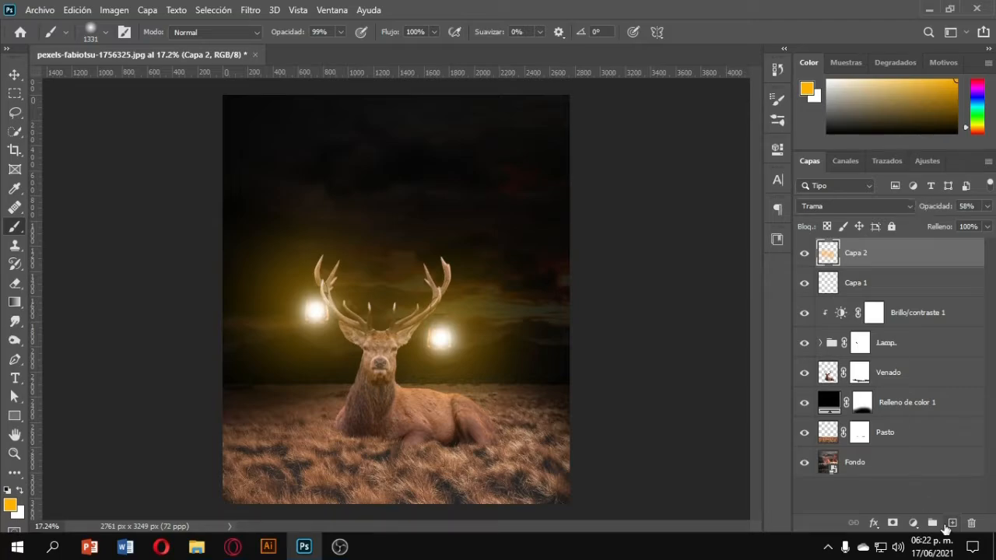
Delete the orange glow layer, create a new layer and paint smaller orange glow spots over both lanterns.
key(Delete)
click(952, 525)
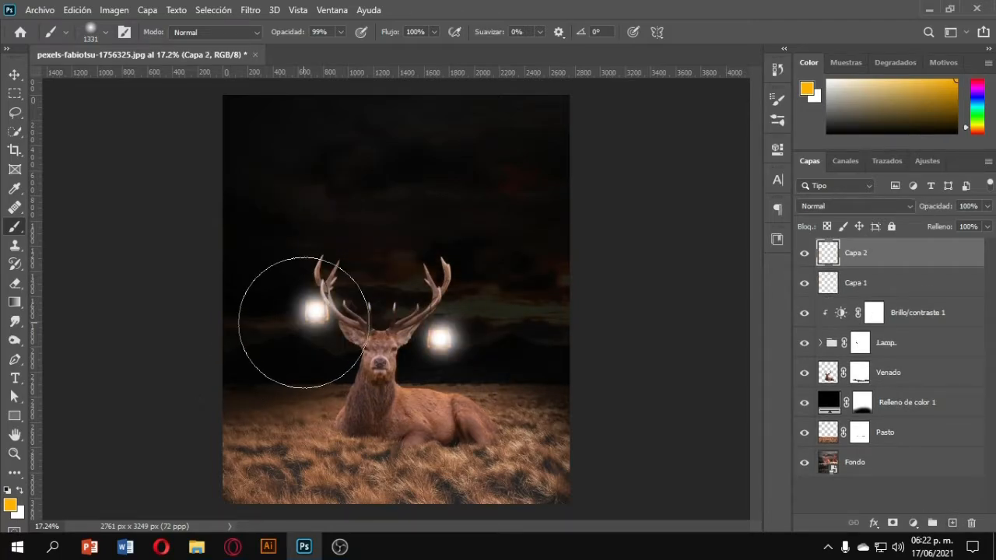
drag(303, 323, 275, 328)
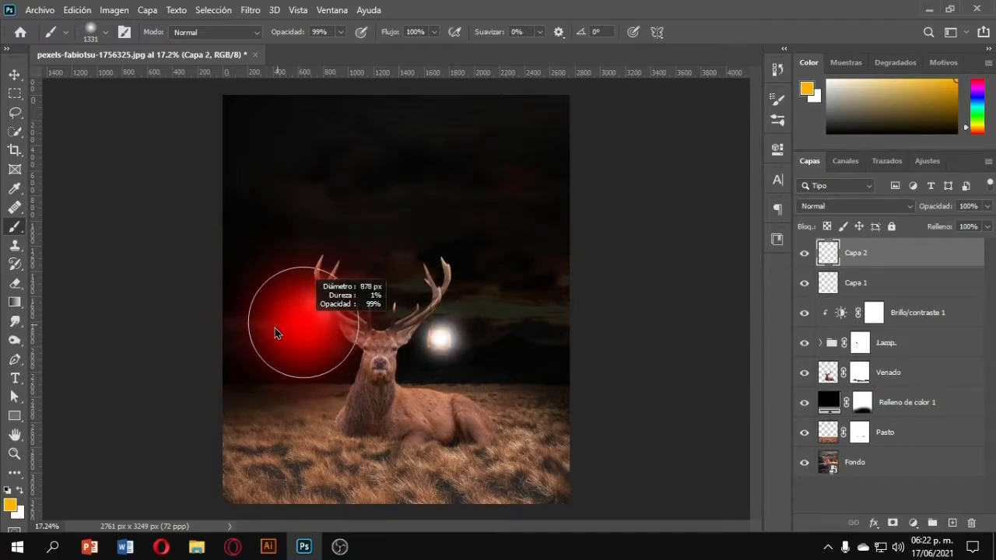
click(308, 306)
click(438, 336)
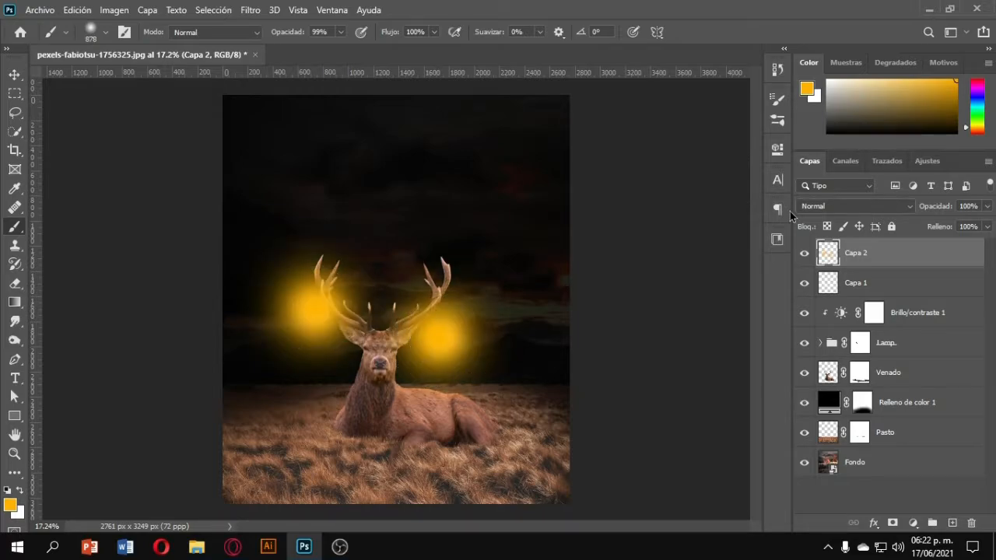
Set the new orange glow layer to Trama (Screen) and apply a Gaussian Blur of 184.9 pixels.
click(810, 206)
click(813, 290)
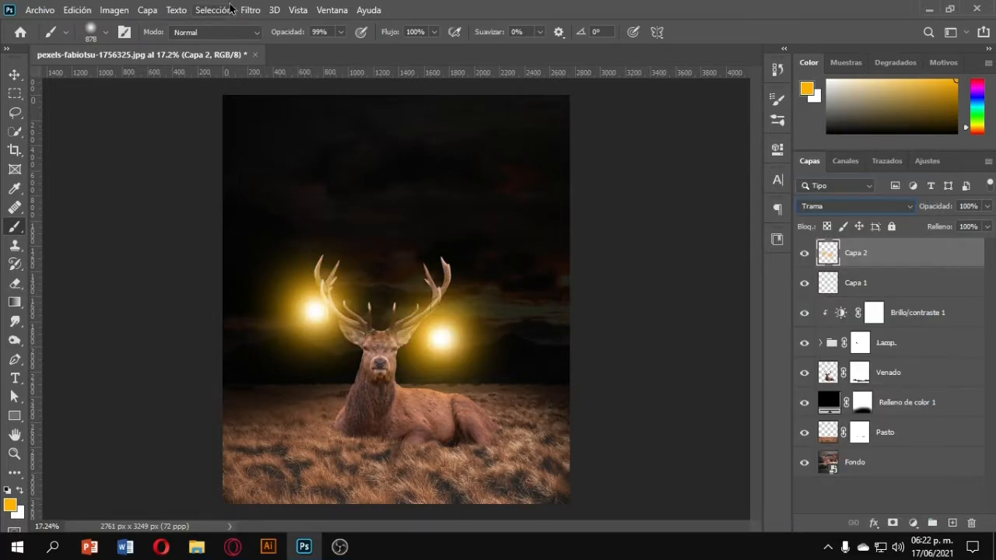
click(250, 9)
mouse_move(311, 174)
click(549, 274)
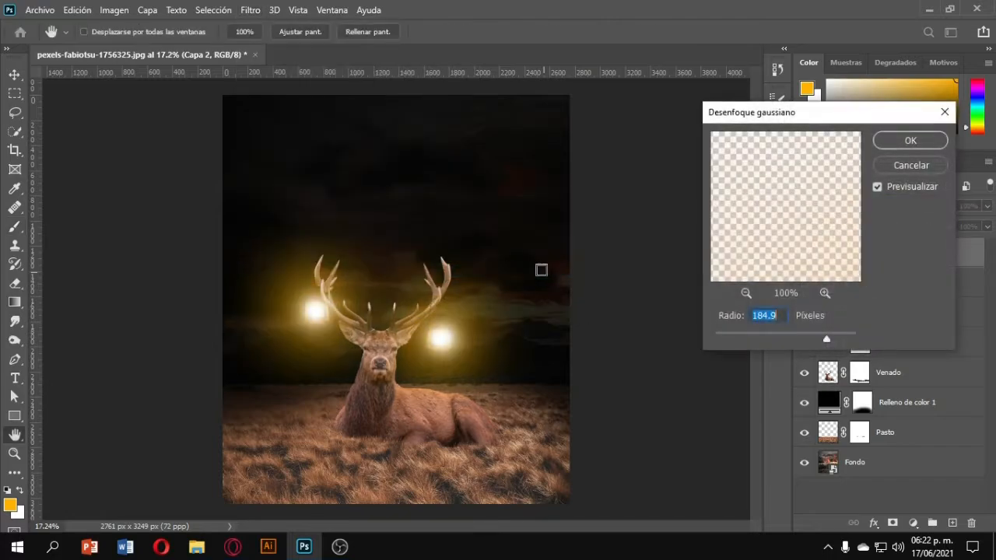
click(904, 148)
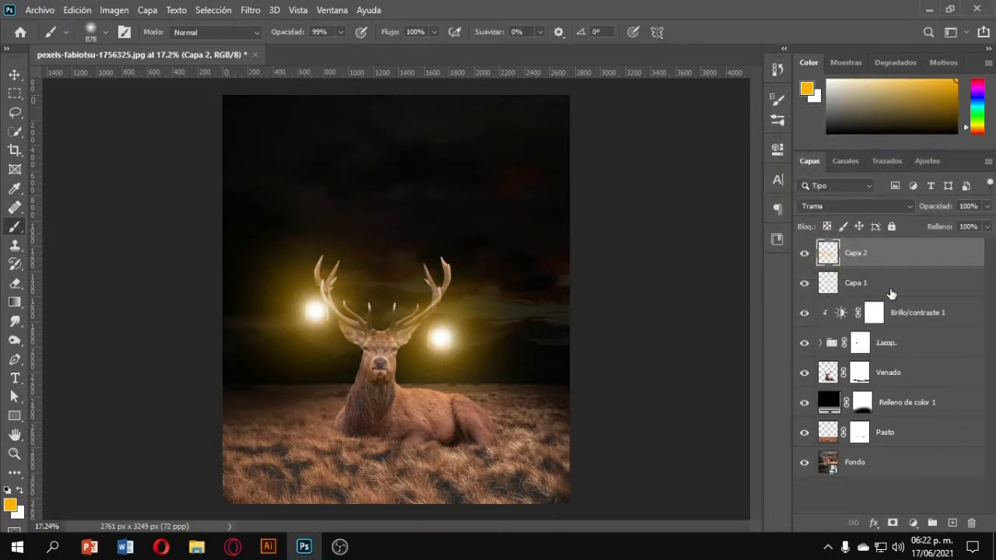
Create another new layer on top and paint very large orange glow spots over both lanterns.
click(893, 287)
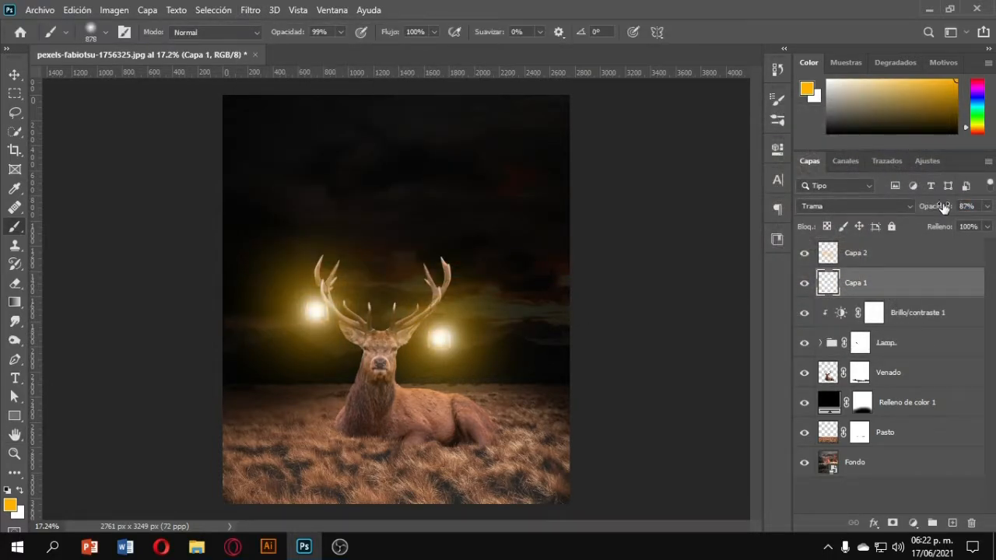
click(888, 267)
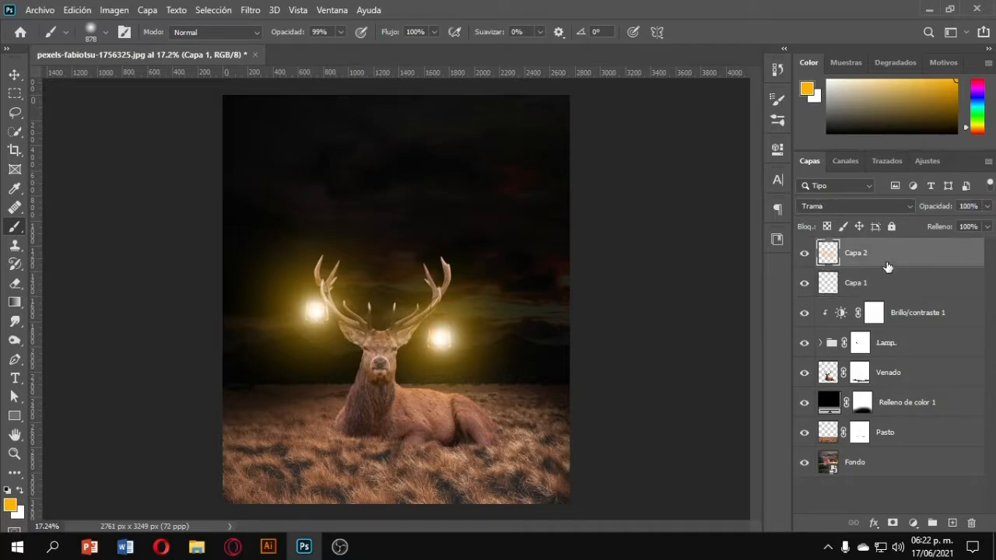
click(953, 524)
drag(356, 320, 464, 336)
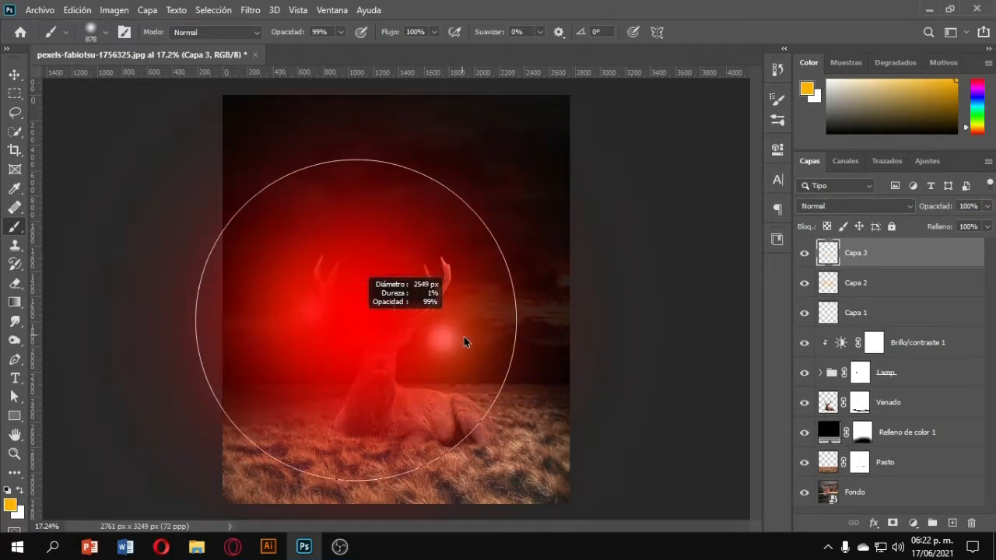
click(277, 272)
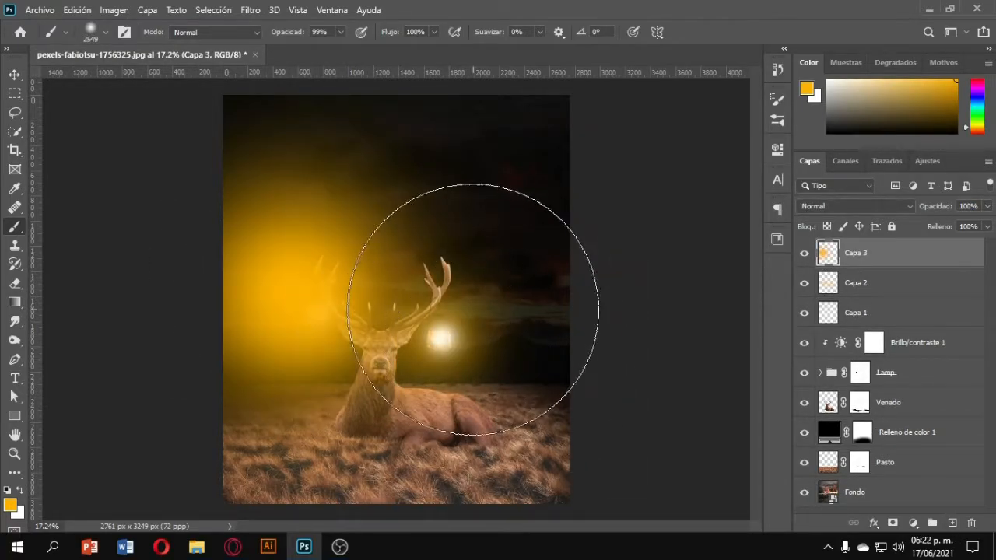
click(455, 307)
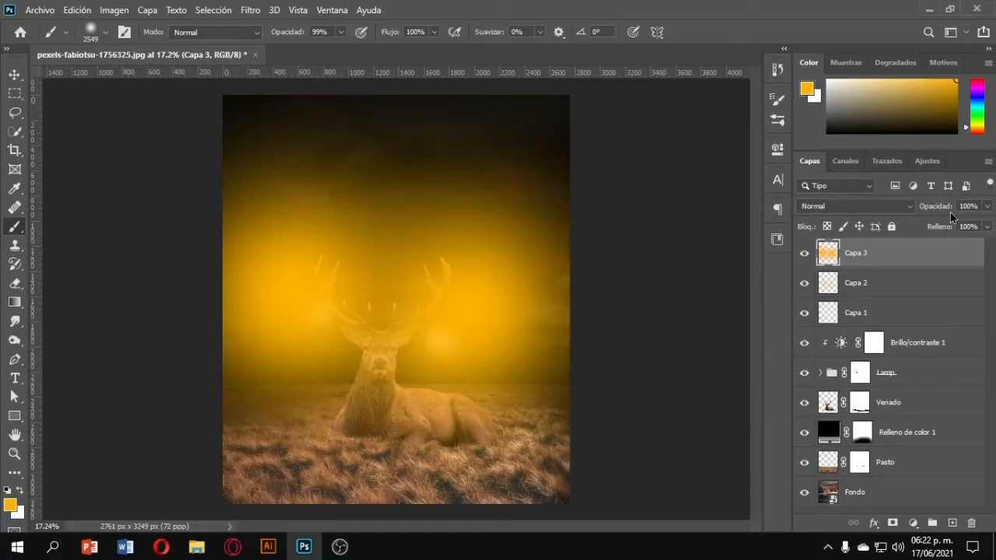
Set the large glow layer's blend mode to Trama (Screen) with 38% opacity.
drag(909, 206, 902, 206)
click(873, 209)
click(814, 290)
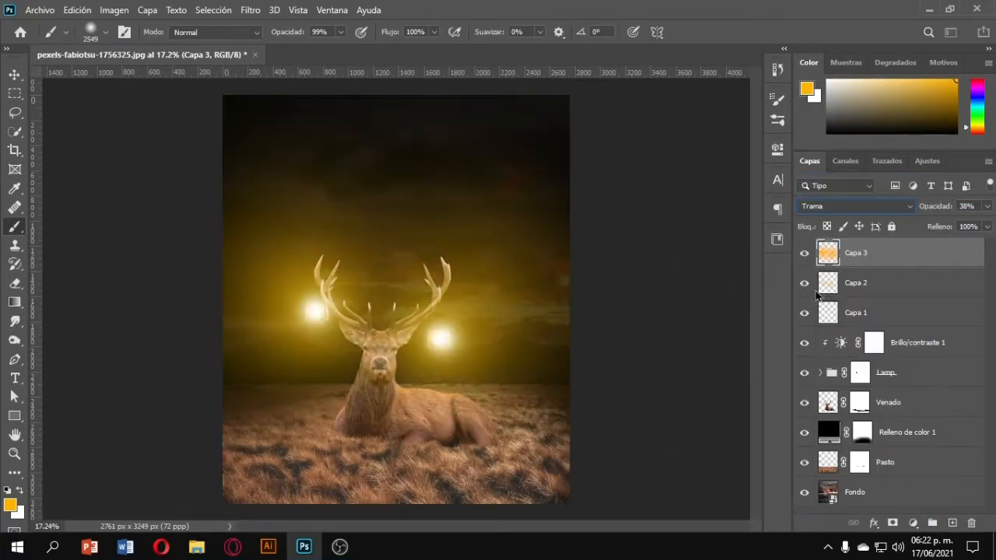
Apply a Gaussian Blur of 654.6 pixels to the large glow layer.
click(250, 9)
mouse_move(296, 171)
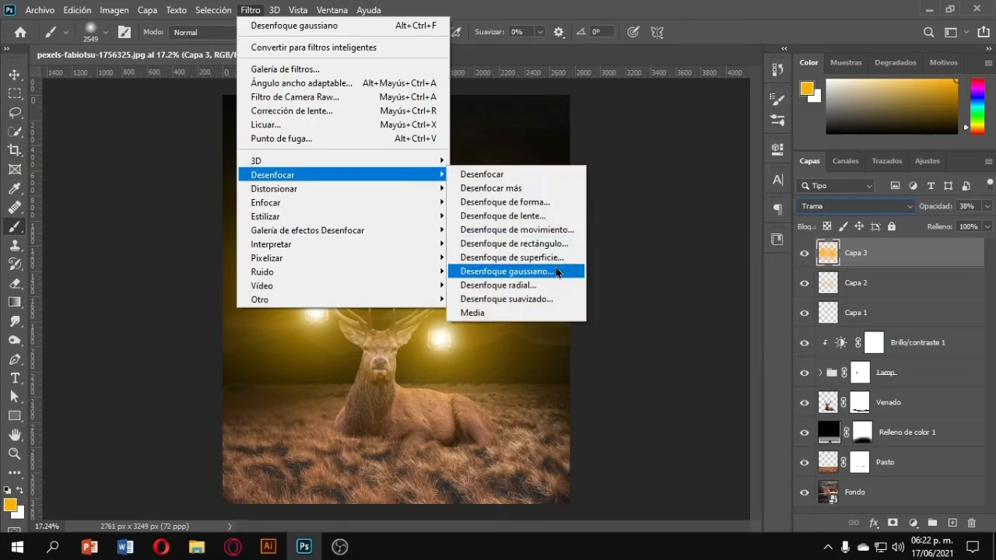
click(556, 267)
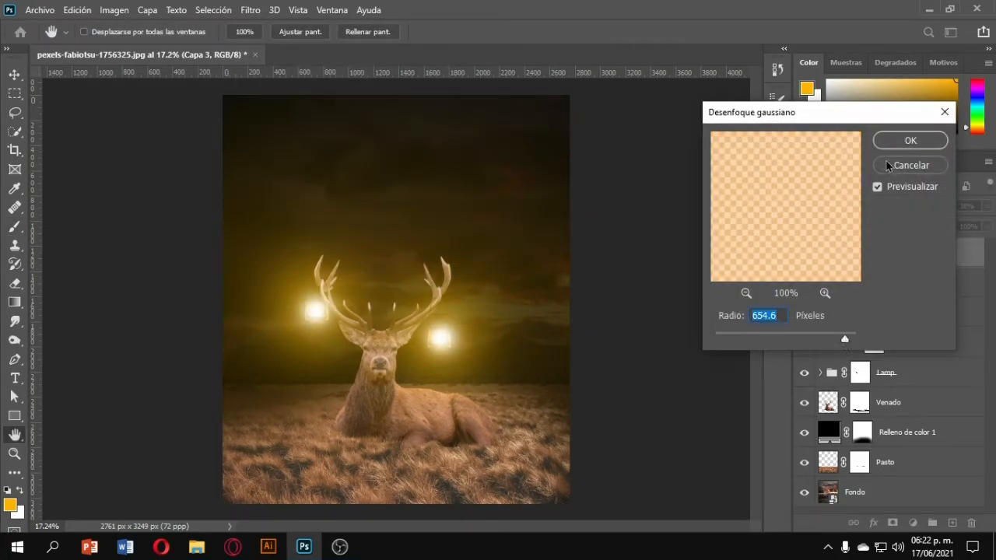
click(900, 145)
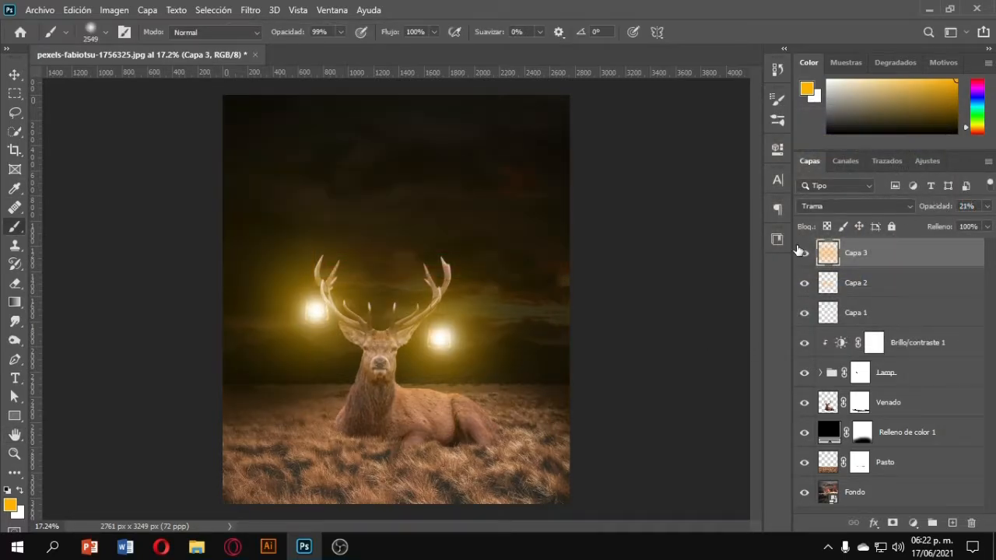
Toggle the large glow layer's visibility to compare and reduce its opacity to 16%.
click(804, 253)
click(803, 255)
key(Return)
drag(936, 212, 942, 214)
scroll(555, 285, down, 7)
scroll(395, 339, up, 2)
scroll(398, 333, up, 3)
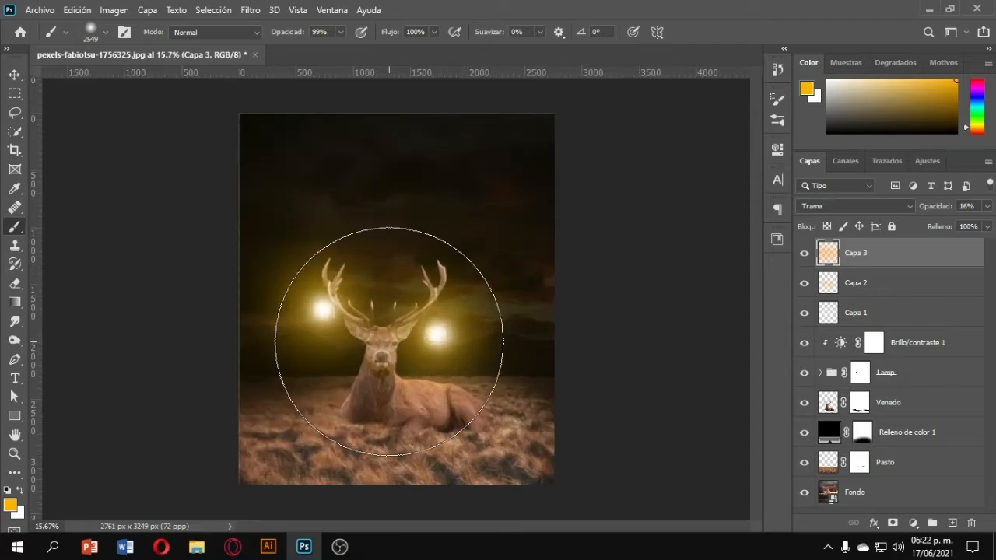
Try to group the three glow layers together with the Brightness/Contrast adjustment.
ctrl+click(867, 312)
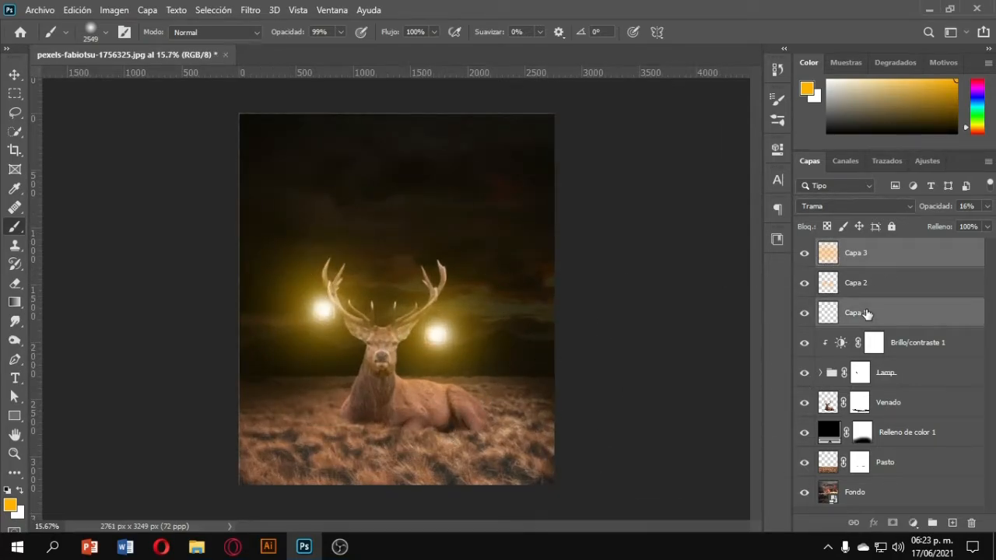
click(882, 267)
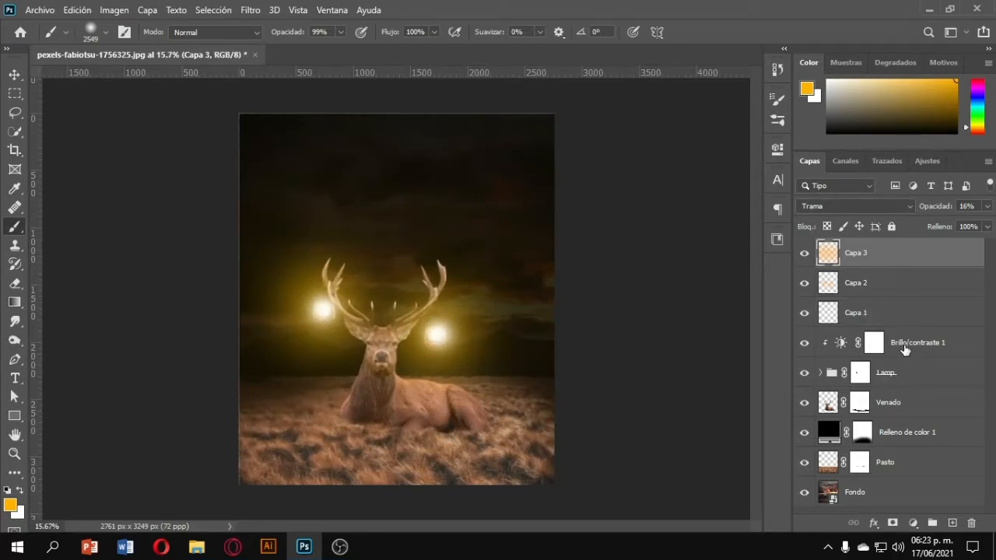
ctrl+click(903, 347)
ctrl+click(919, 343)
shift+click(919, 343)
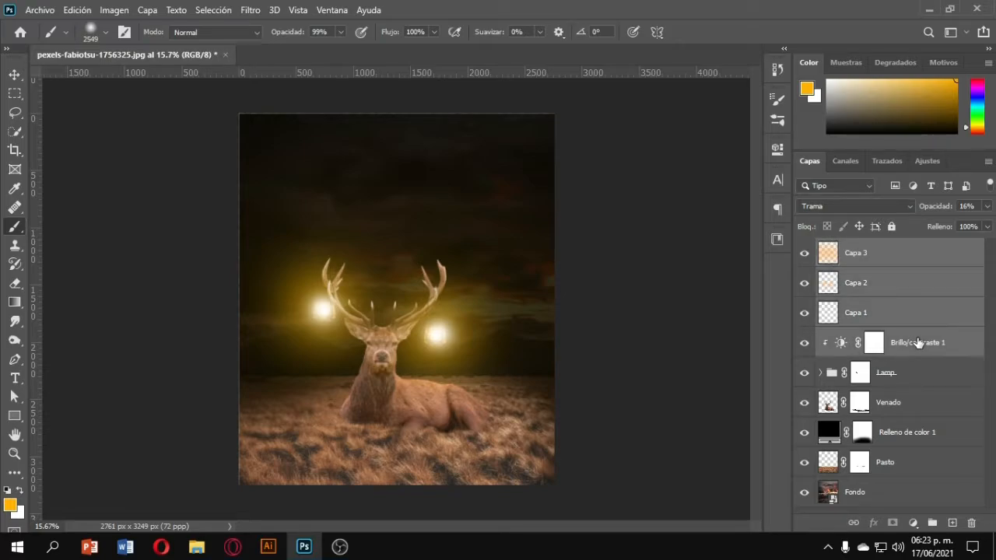
key(ctrl+g)
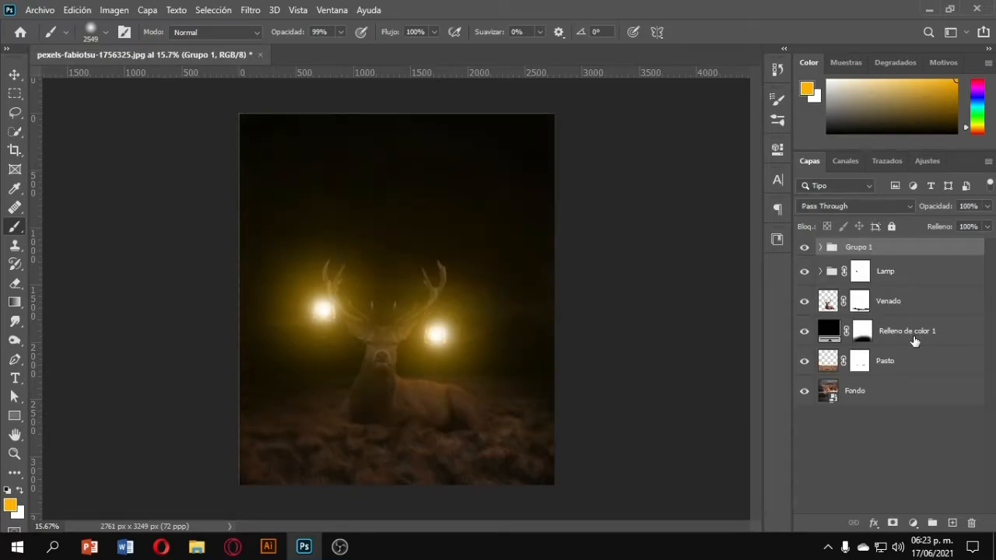
key(ctrl+z)
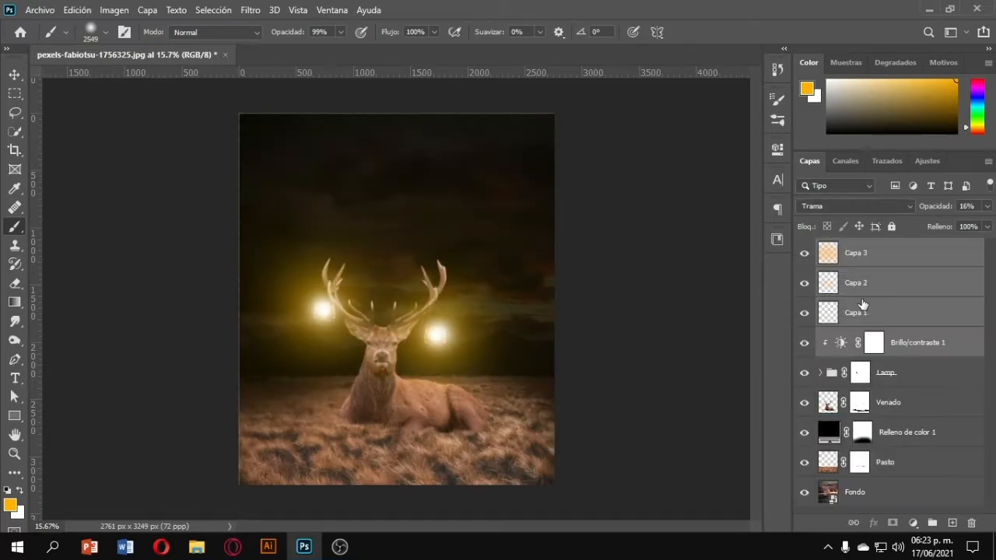
Select the three glow layers Capa 1 to Capa 3 and group them.
click(868, 314)
click(871, 264)
shift+click(858, 315)
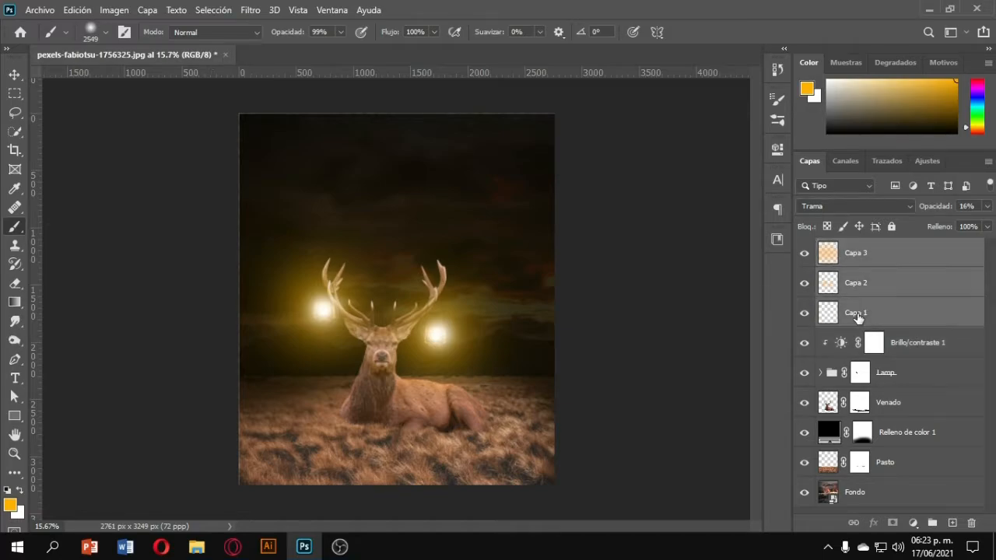
key(ctrl+g)
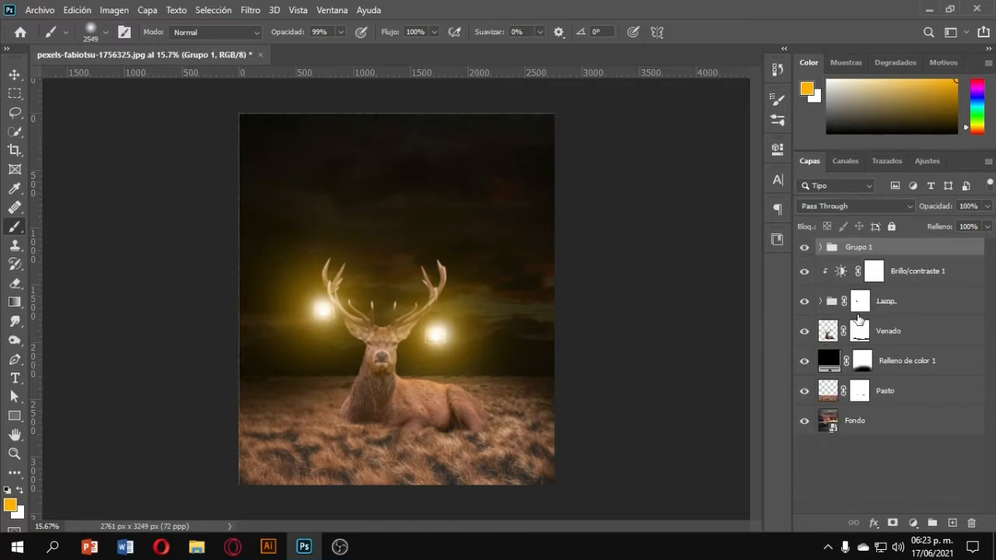
Try to move a glow layer inside the expanded Grupo 1.
click(820, 248)
click(860, 272)
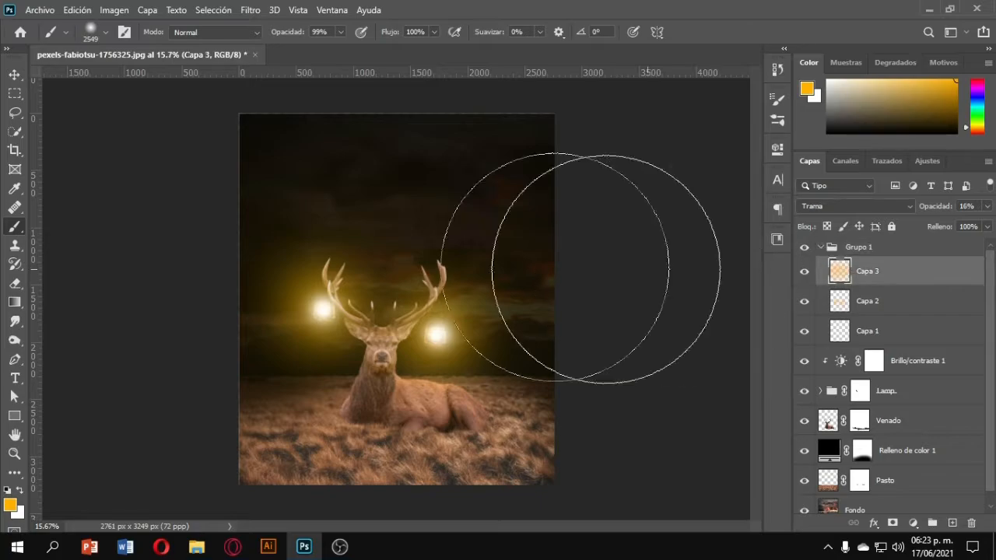
click(14, 75)
drag(239, 114, 289, 144)
key(ctrl+z)
Toggle the deer layer's visibility off and on to compare.
click(880, 304)
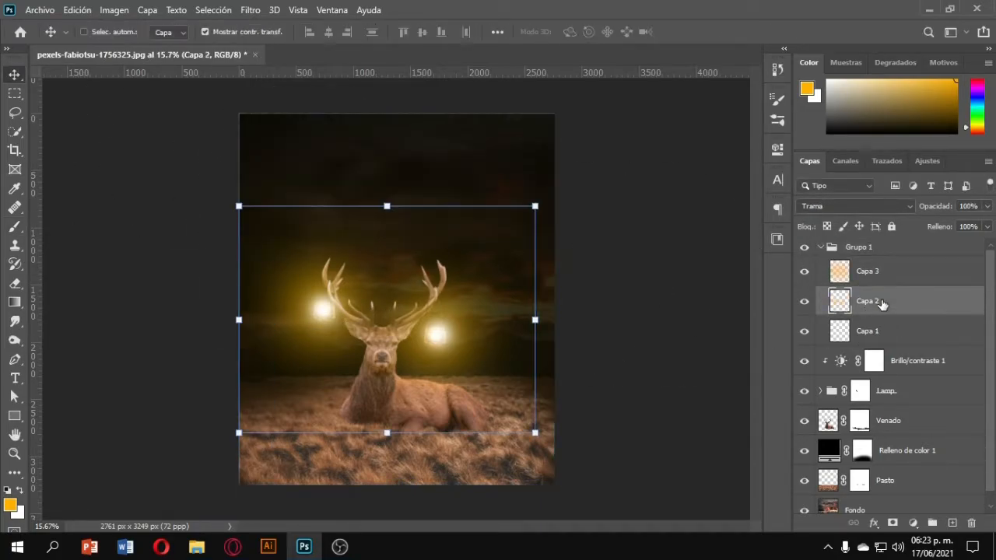
click(804, 409)
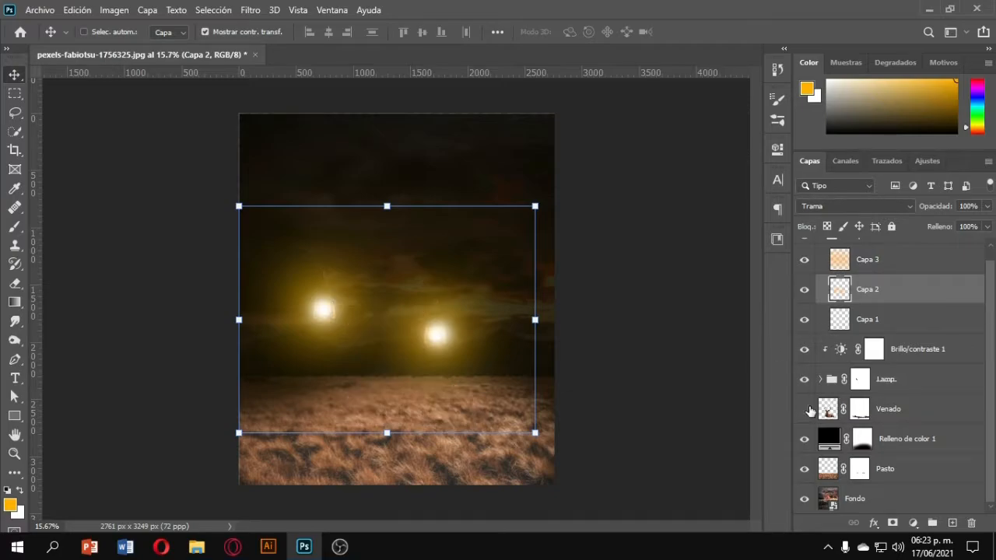
click(805, 408)
Add a Hue/Saturation adjustment clipped to the deer layer Venado and enable Colorize.
click(918, 412)
click(914, 523)
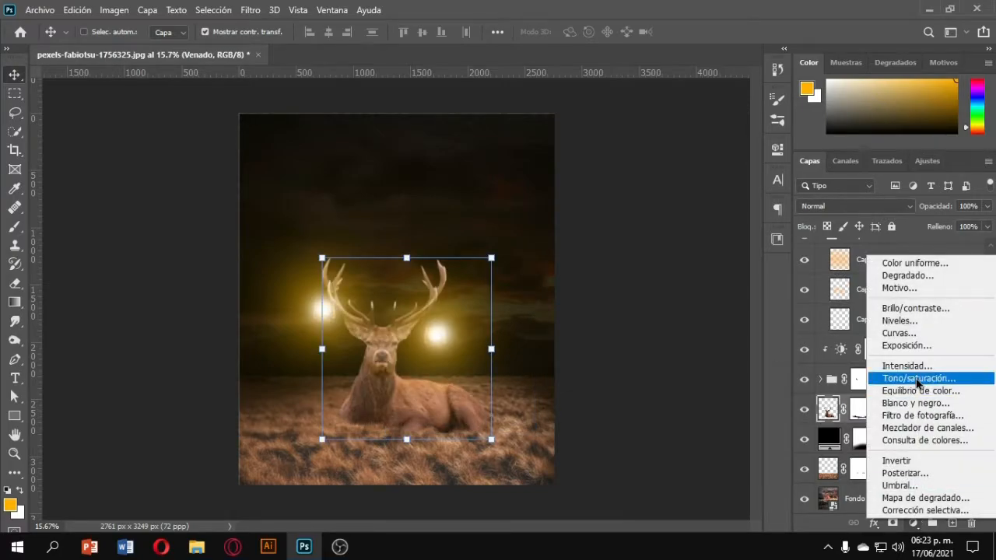
click(917, 378)
click(658, 400)
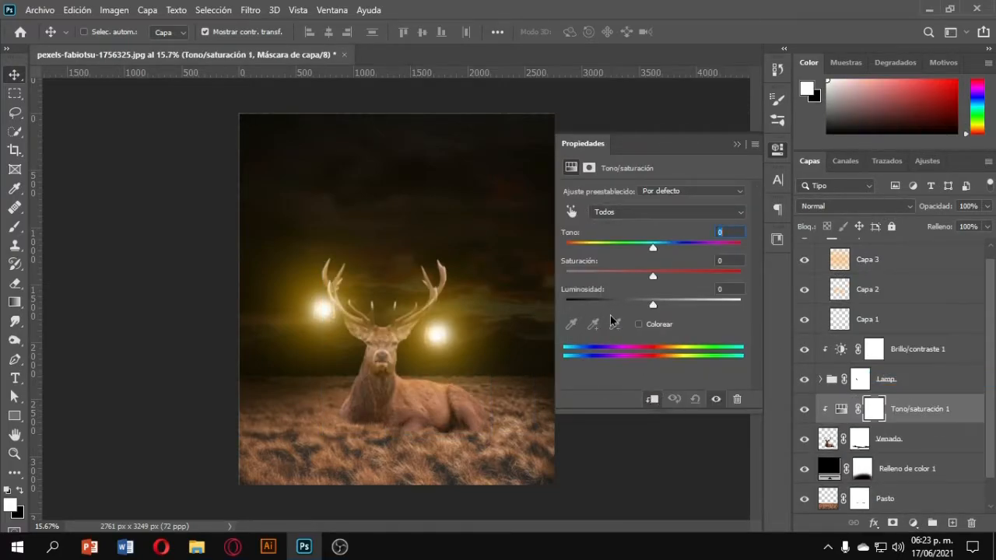
click(638, 324)
Set the Hue/Saturation to Hue 33, Saturation 100 and blend mode Trama.
click(856, 207)
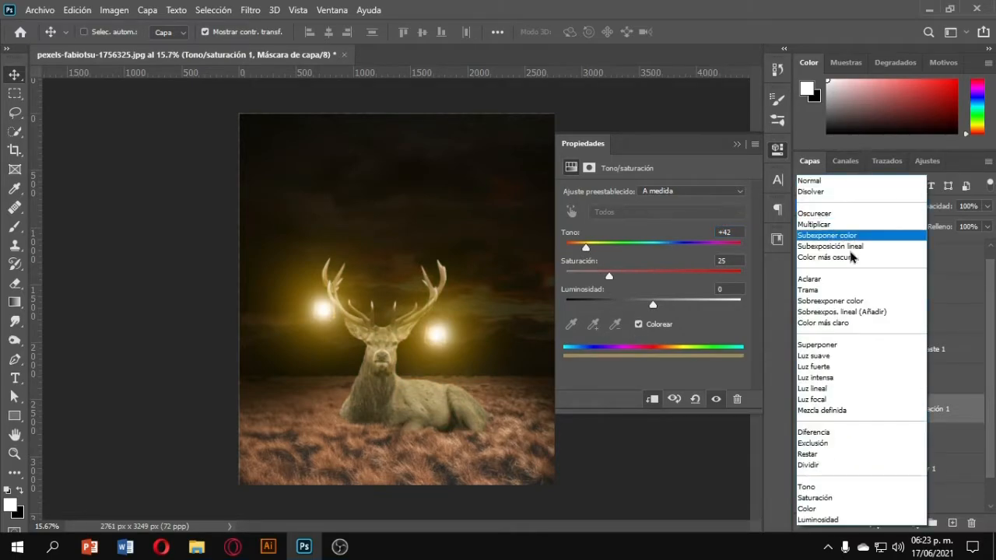
click(845, 289)
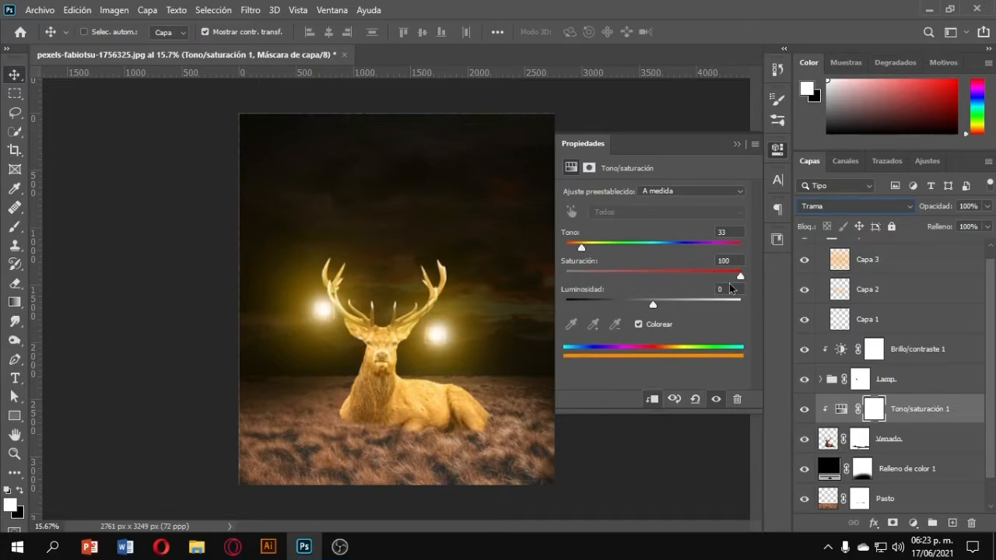
click(736, 145)
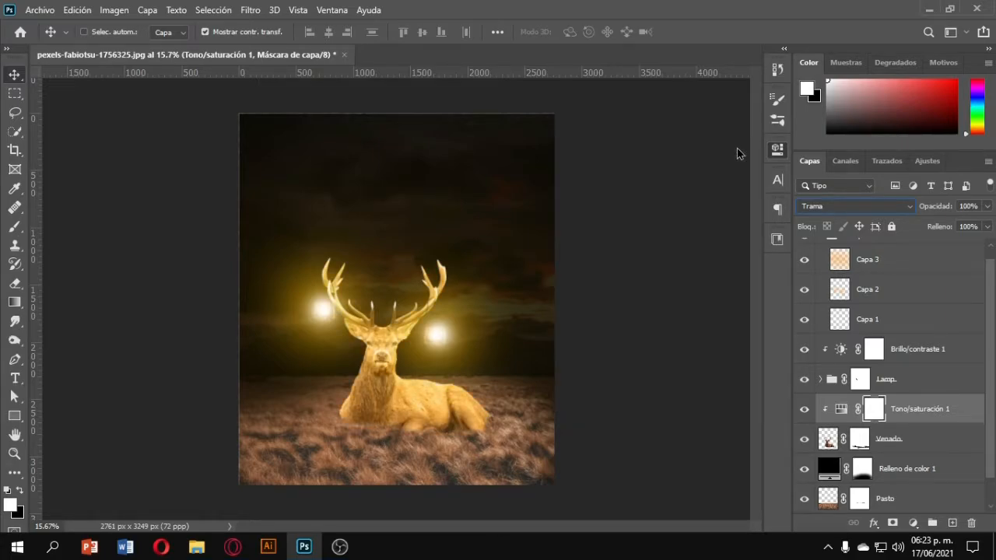
click(825, 212)
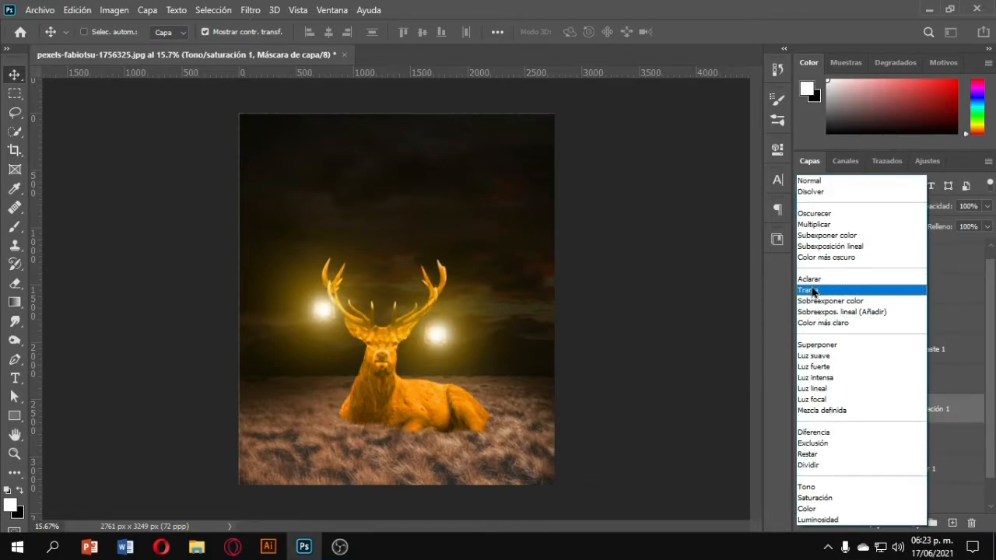
click(813, 291)
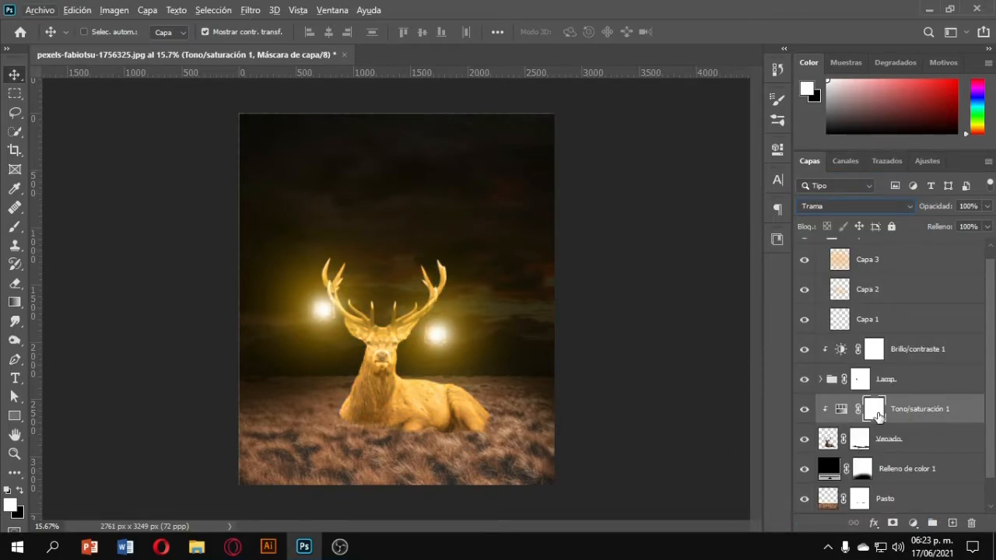
Paint on the Hue/Saturation mask with the Brush tool, undoing the last stroke.
click(14, 226)
scroll(418, 417, up, 3)
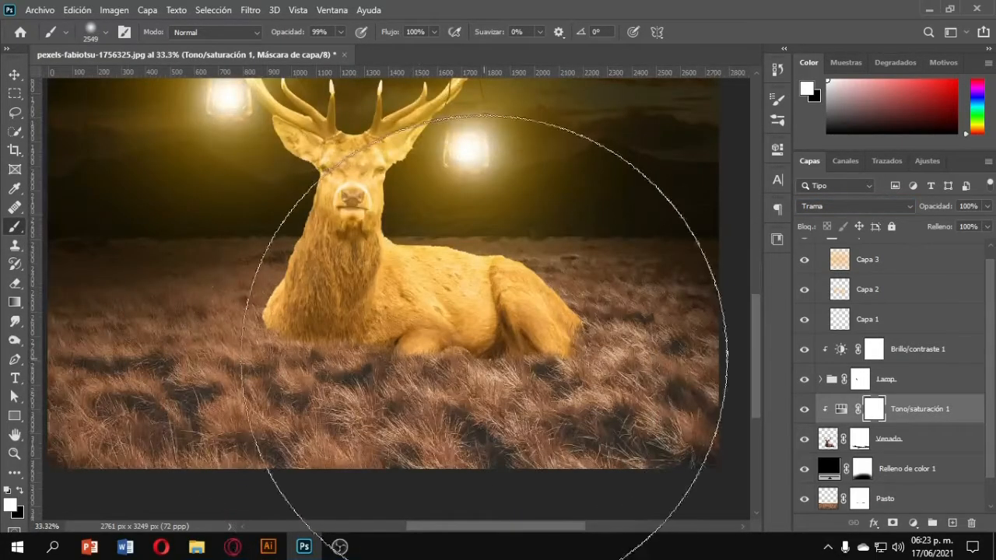
drag(487, 353, 272, 377)
drag(378, 373, 292, 388)
key(x)
mouse_move(477, 380)
mouse_down()
mouse_move(401, 392)
mouse_move(506, 395)
mouse_move(524, 342)
mouse_up()
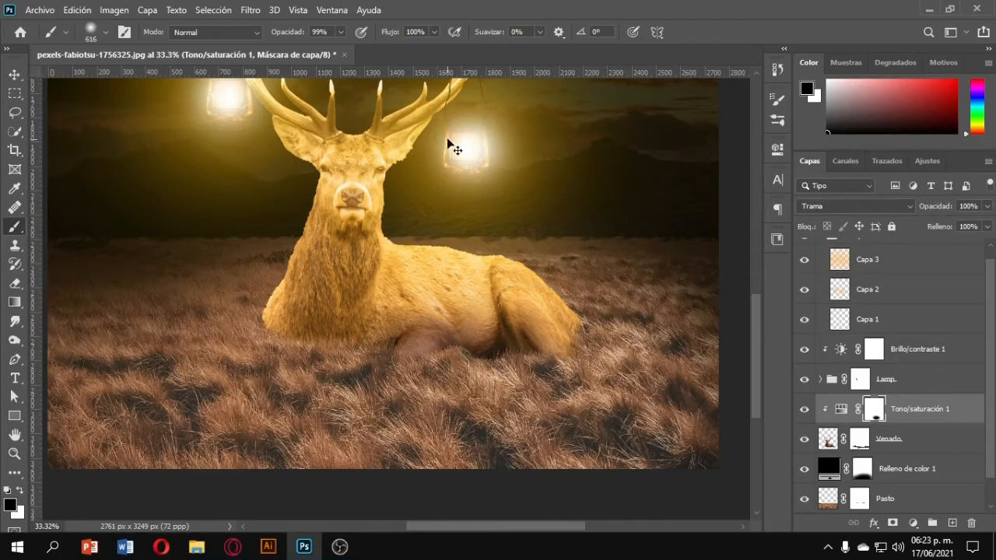
key(ctrl+z)
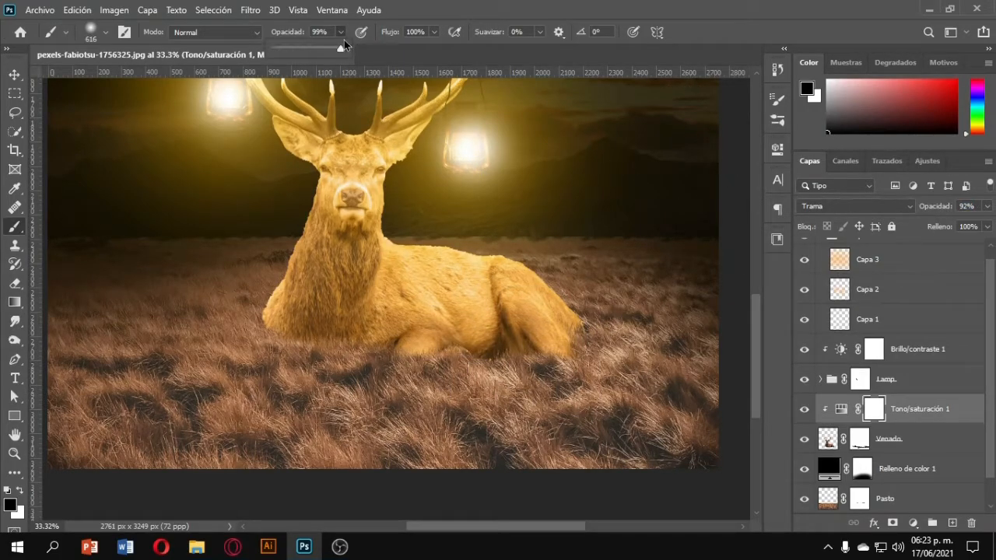
Paint the Hue/Saturation mask at 33% brush opacity over the deer's chest and lower body.
click(364, 413)
drag(424, 382, 549, 355)
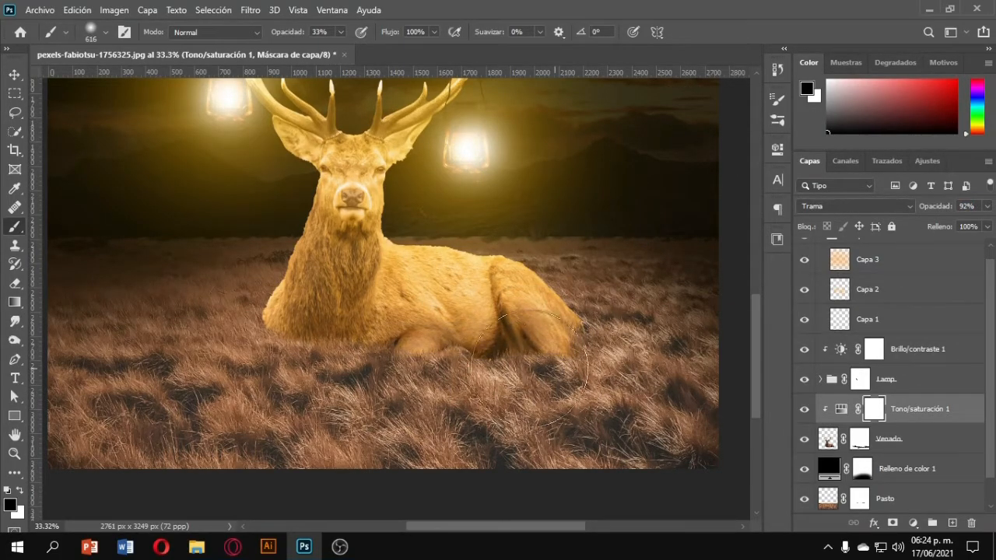
mouse_move(421, 356)
mouse_down()
mouse_move(455, 370)
mouse_move(555, 367)
mouse_up()
drag(322, 344, 350, 374)
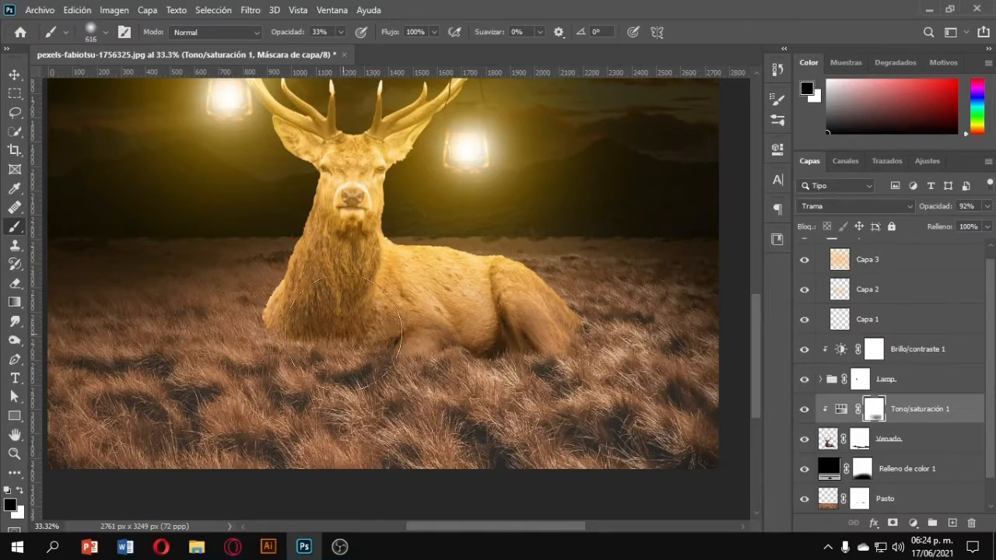
scroll(339, 319, up, 7)
mouse_move(358, 269)
mouse_down()
mouse_move(350, 333)
mouse_move(332, 357)
mouse_up()
scroll(354, 303, up, 2)
drag(362, 288, 327, 309)
scroll(326, 312, down, 3)
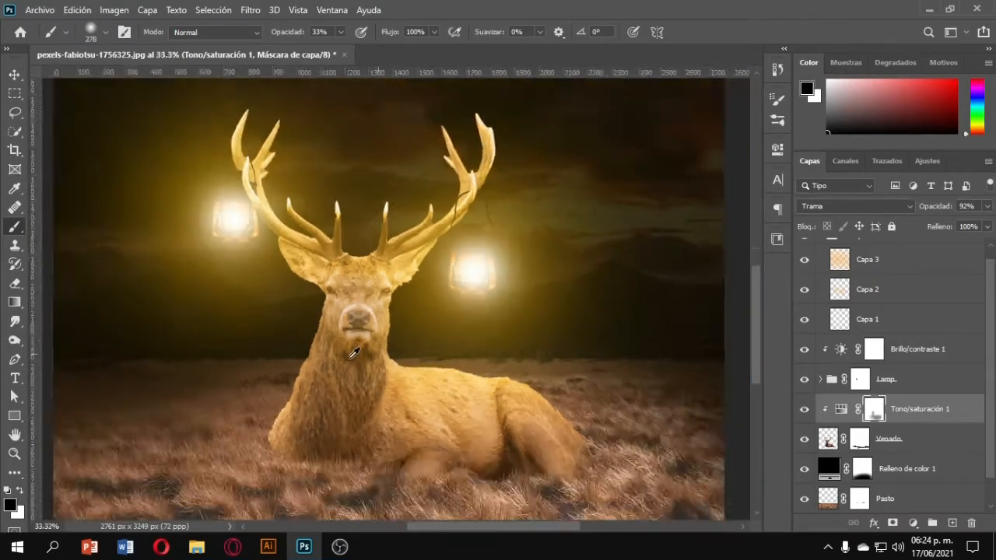
On a new layer clipped to the deer, paint black around the right lantern and set the layer opacity to 78%.
key(x)
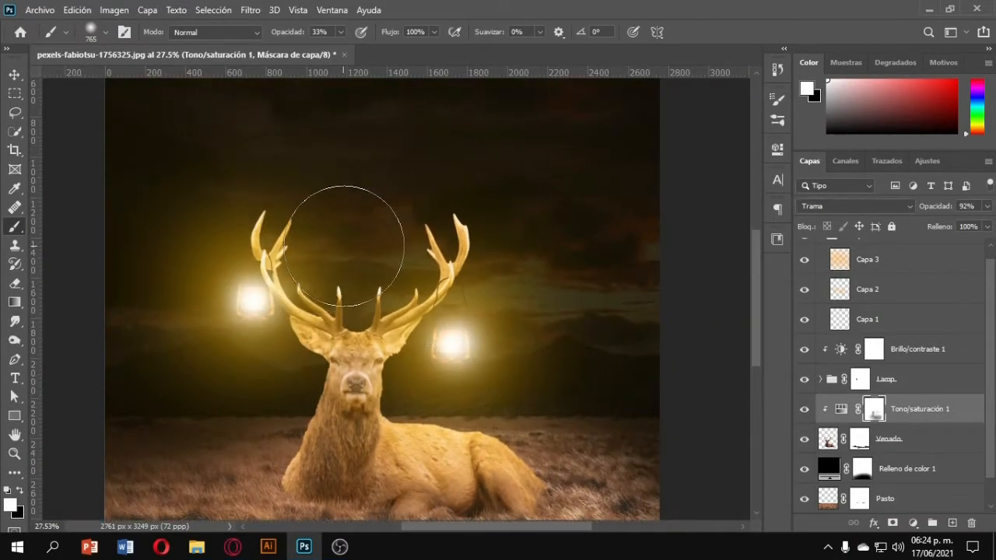
scroll(345, 233, up, 2)
scroll(345, 233, down, 1)
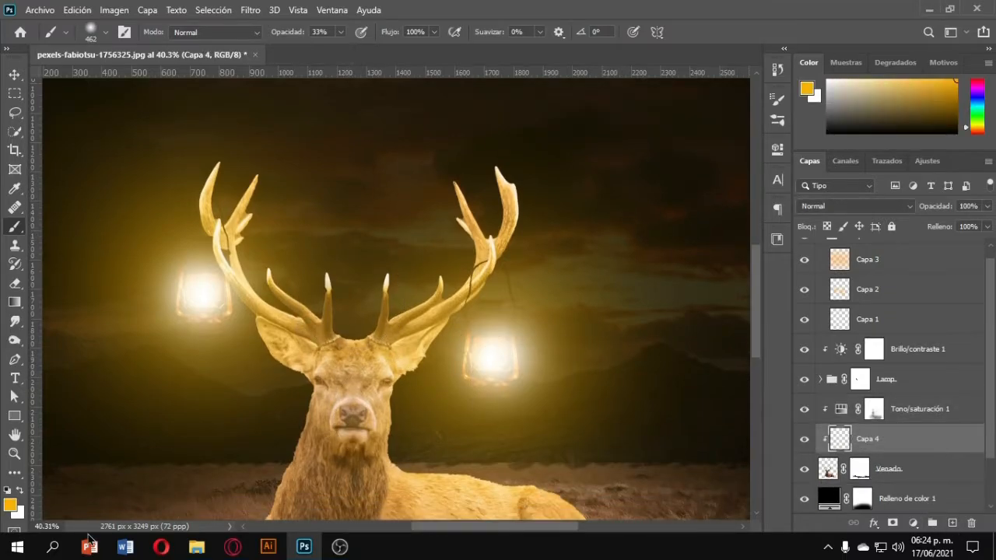
key(d)
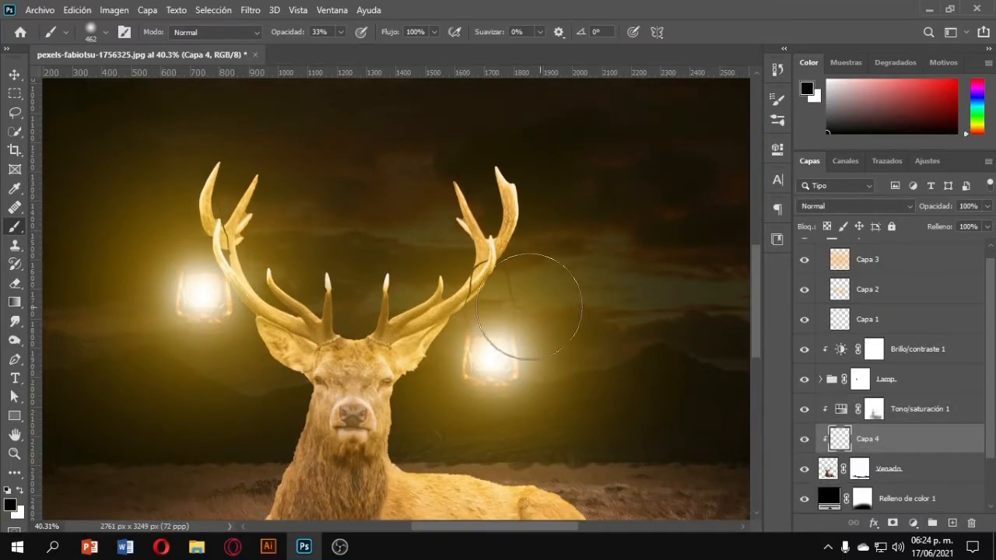
scroll(498, 280, up, 10)
mouse_move(443, 268)
mouse_down()
mouse_move(433, 257)
mouse_move(311, 264)
mouse_up()
click(341, 32)
drag(340, 48, 429, 49)
key(ctrl+z)
key(bracketright)
key(bracketright)
key(bracketright)
key(bracketright)
key(bracketright)
mouse_move(439, 279)
mouse_down()
mouse_move(428, 302)
mouse_move(477, 237)
mouse_move(393, 323)
mouse_up()
drag(940, 208, 923, 214)
Add a layer mask to Capa 4 and paint it away around the right antler and lantern.
click(892, 524)
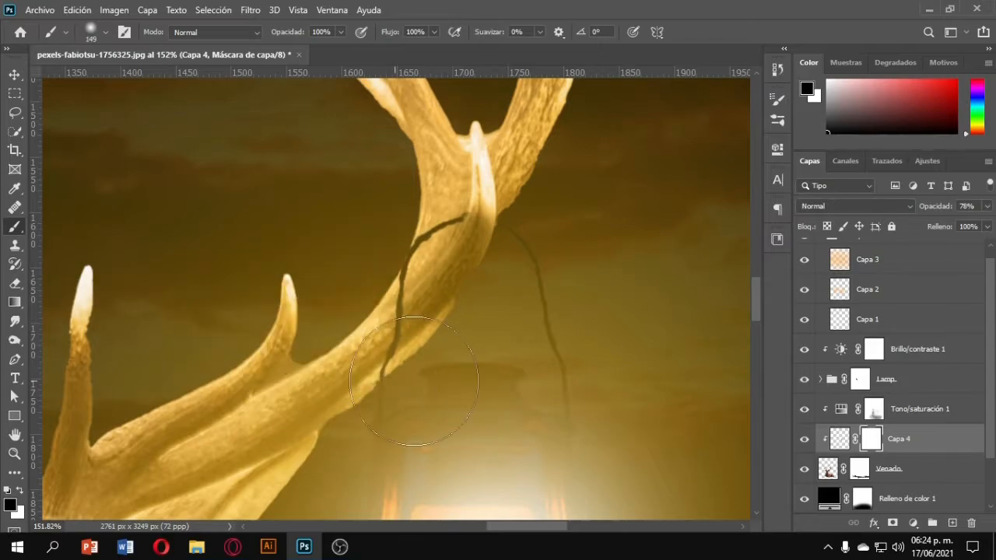
drag(474, 347, 506, 333)
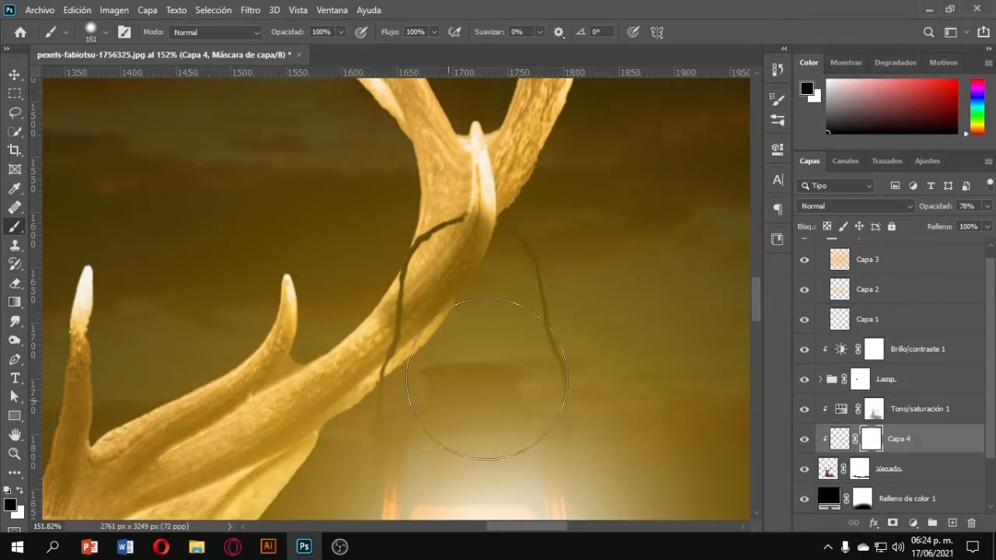
mouse_move(484, 385)
mouse_down()
mouse_move(539, 305)
mouse_move(554, 222)
mouse_up()
scroll(563, 364, down, 8)
scroll(489, 377, up, 14)
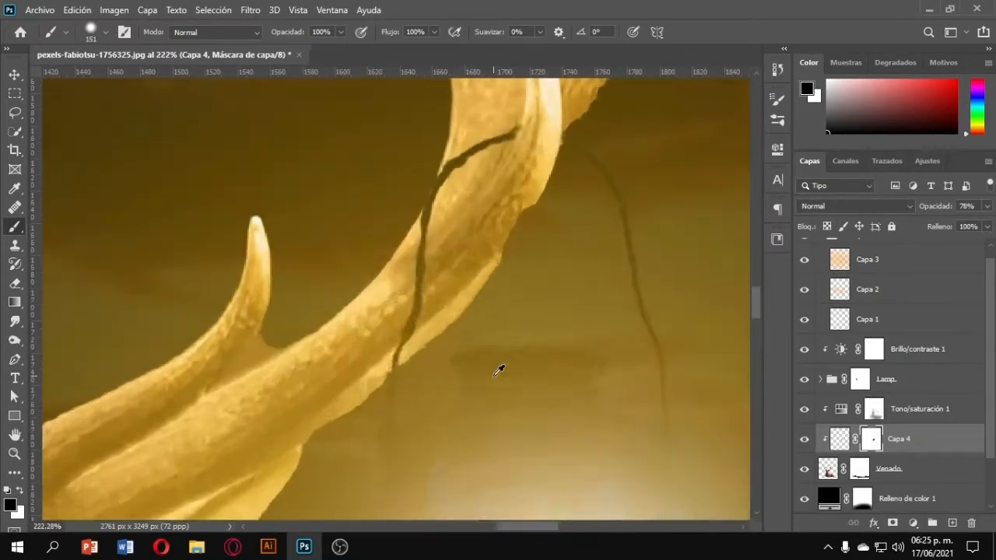
drag(475, 308, 506, 252)
scroll(554, 288, down, 20)
scroll(445, 425, up, 5)
scroll(445, 425, down, 3)
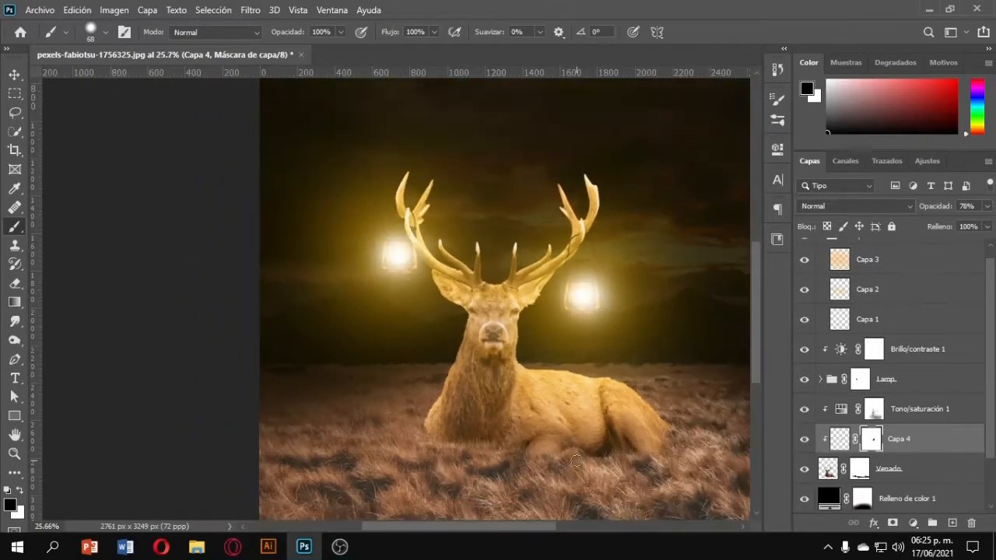
scroll(920, 431, down, 2)
Duplicate the Hue/Saturation layer and move the copy down just above the grass layer Pasto.
click(926, 356)
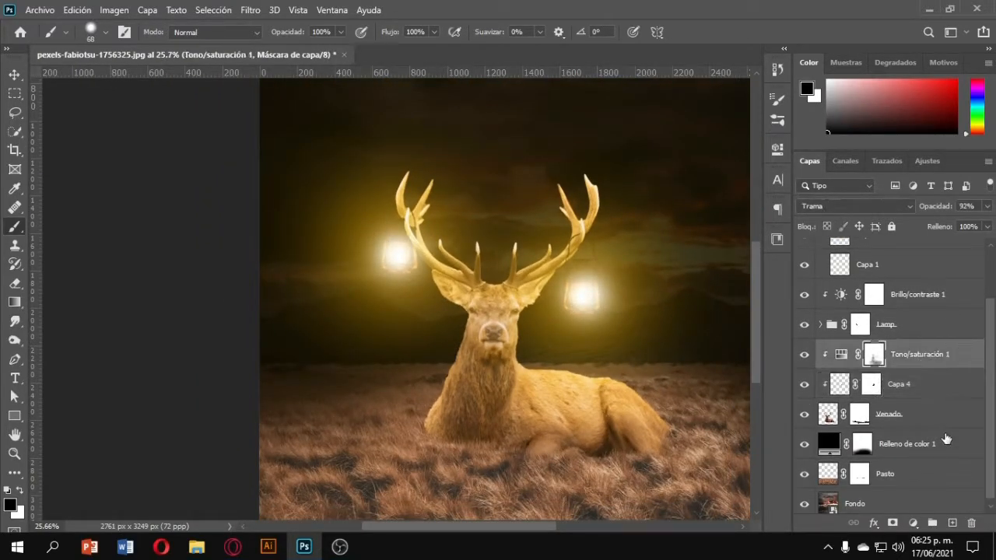
key(ctrl+j)
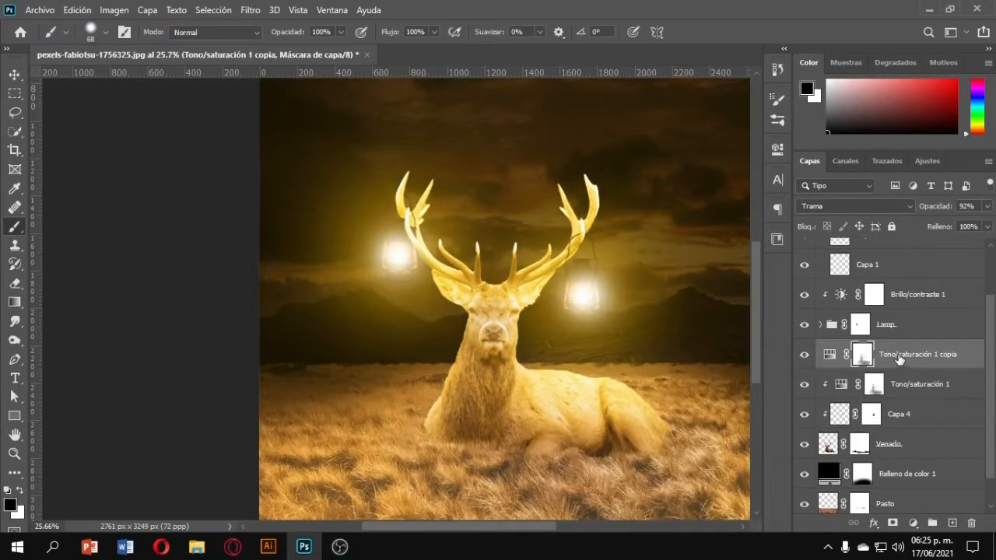
drag(898, 359, 906, 488)
scroll(643, 438, down, 2)
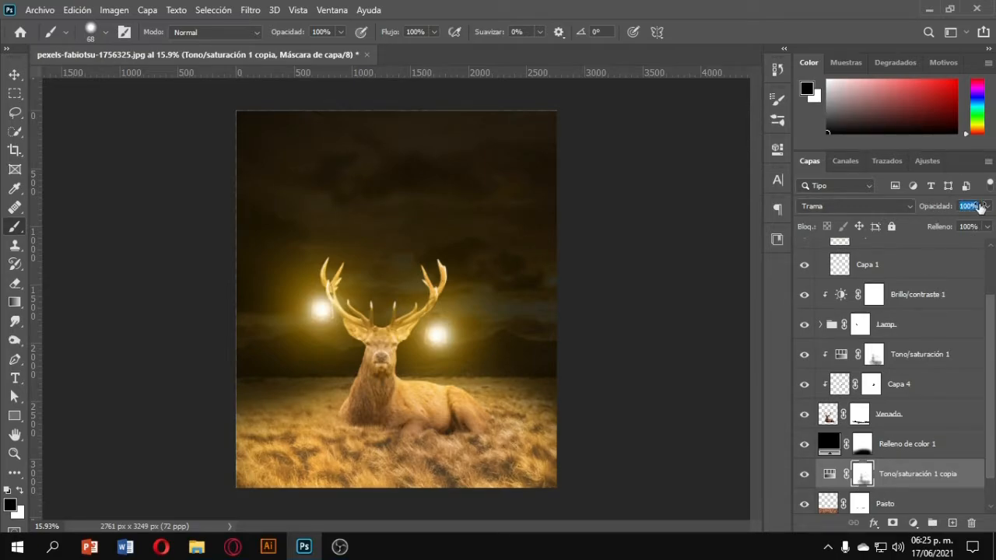
Paint the copy's mask so its golden tint affects only the foreground grass.
drag(389, 366, 469, 375)
key(x)
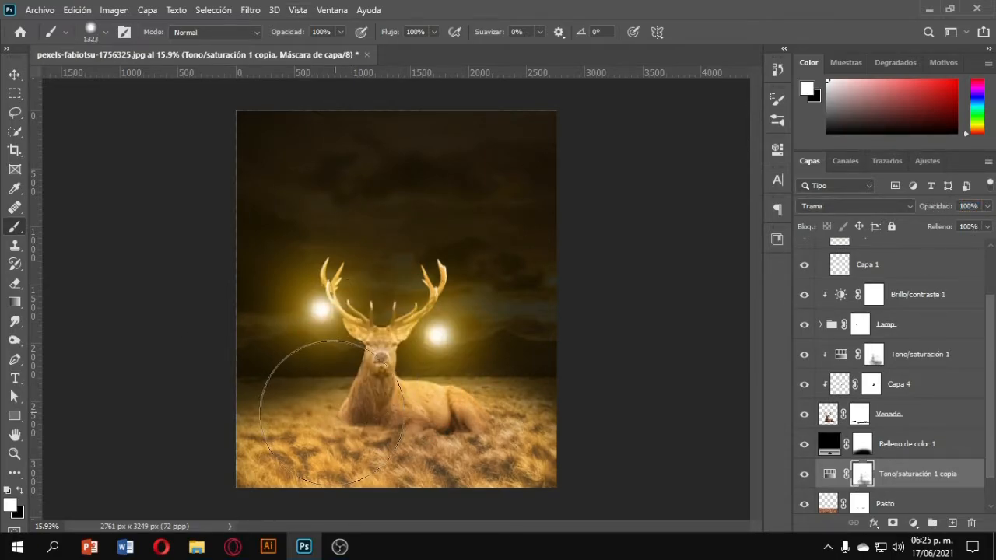
drag(339, 424, 268, 432)
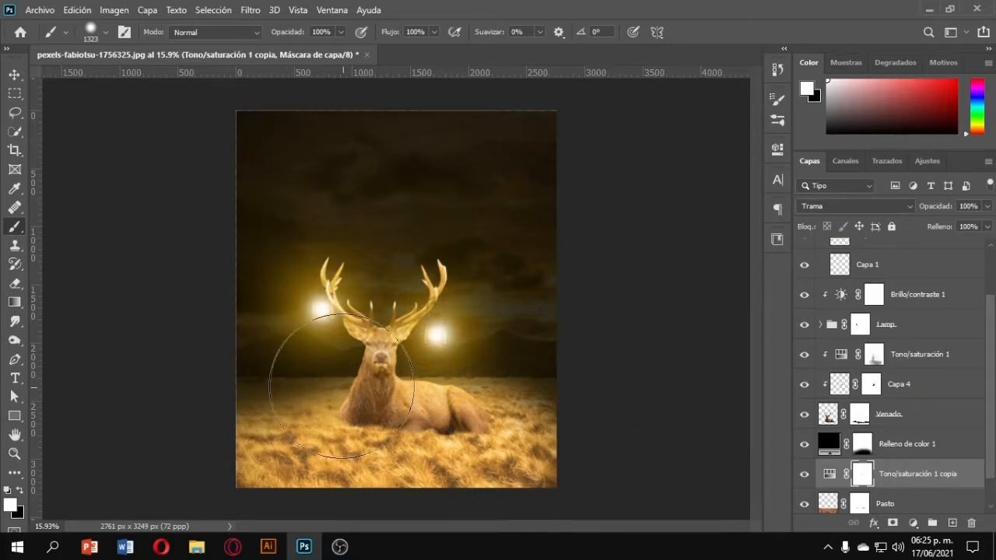
key(x)
mouse_move(363, 257)
mouse_down()
mouse_move(231, 132)
mouse_move(530, 206)
mouse_move(547, 240)
mouse_move(438, 284)
mouse_move(360, 285)
mouse_move(567, 298)
mouse_move(602, 319)
mouse_move(442, 304)
mouse_move(459, 304)
mouse_move(214, 323)
mouse_move(309, 302)
mouse_move(473, 311)
mouse_up()
key(ctrl+z)
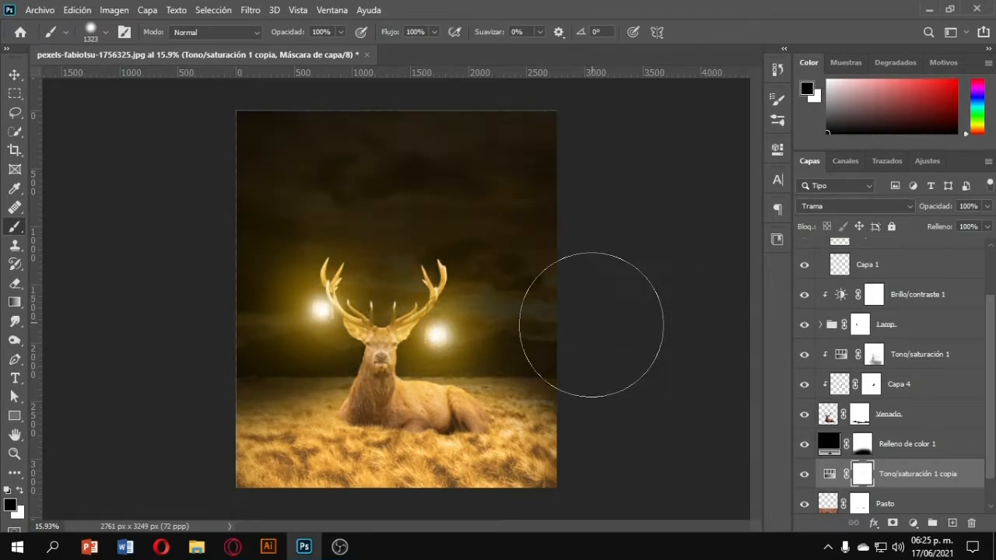
mouse_move(577, 301)
mouse_down()
mouse_move(349, 133)
mouse_move(273, 254)
mouse_move(285, 281)
mouse_move(575, 333)
mouse_up()
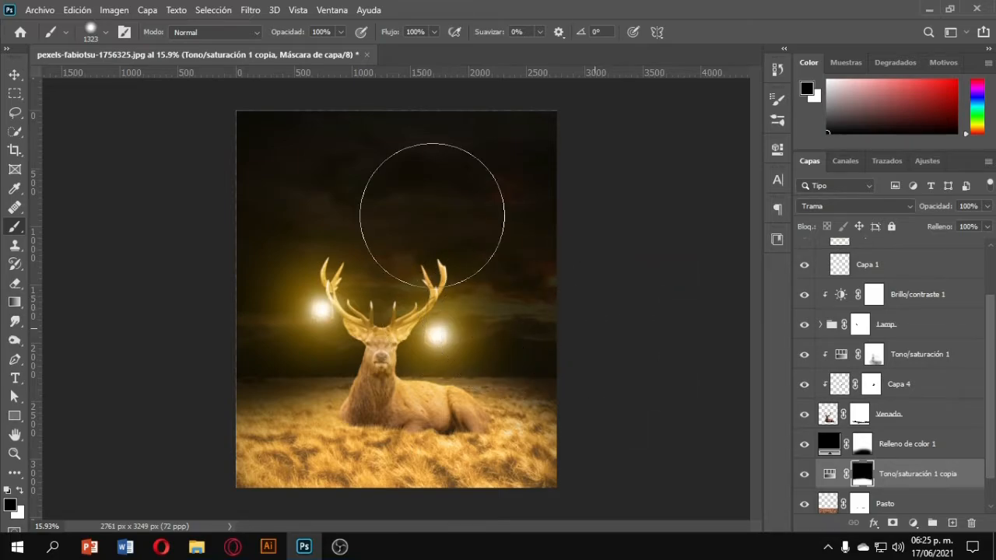
Create a new empty layer above the Brightness/Contrast layer.
scroll(421, 380, down, 5)
scroll(422, 378, up, 6)
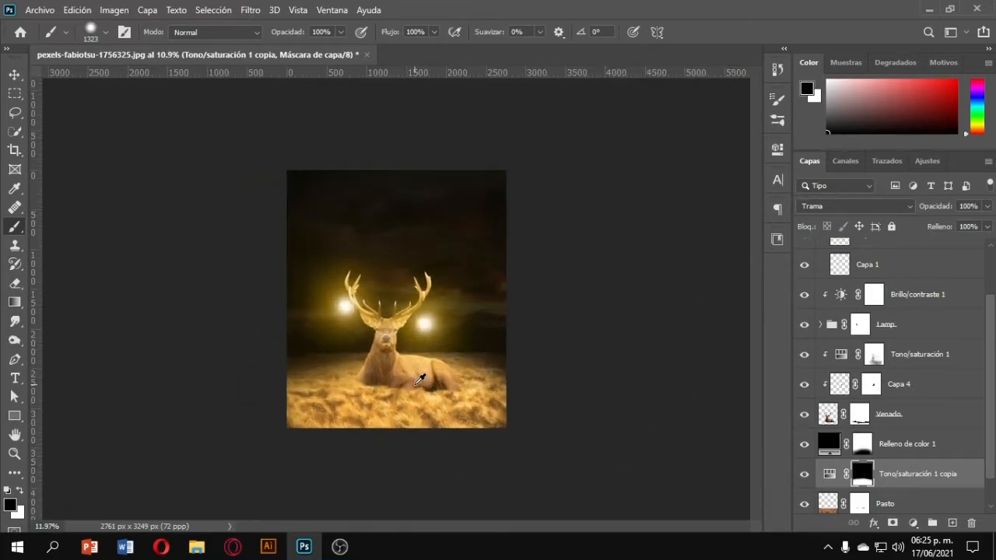
scroll(856, 459, up, 2)
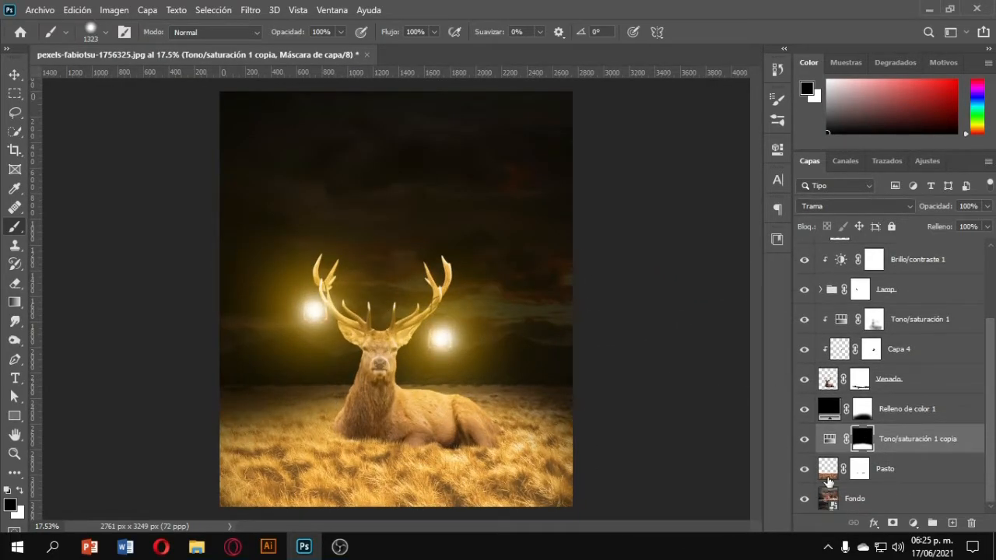
scroll(856, 464, up, 1)
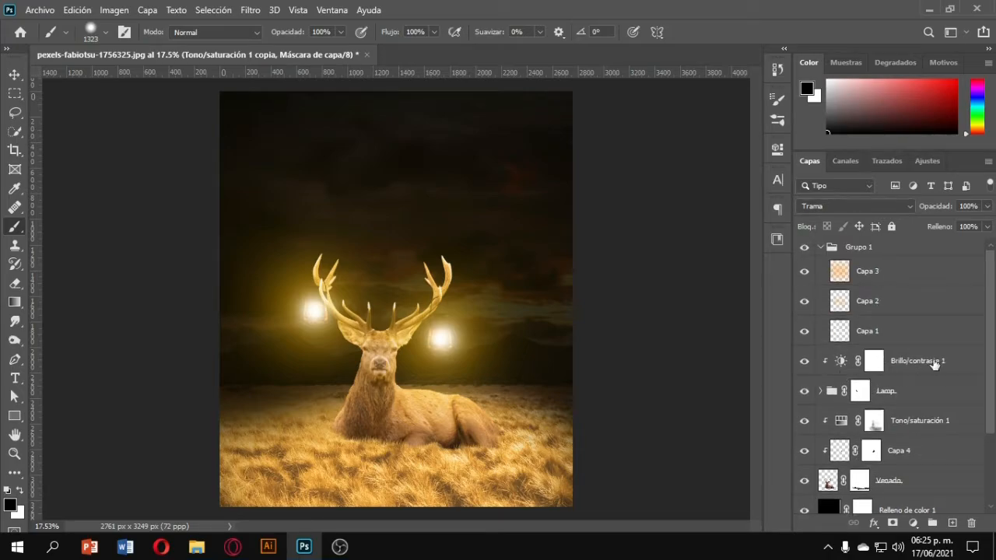
click(933, 364)
click(952, 523)
Paint a black shadow under the deer's body where it meets the grass.
scroll(447, 467, up, 2)
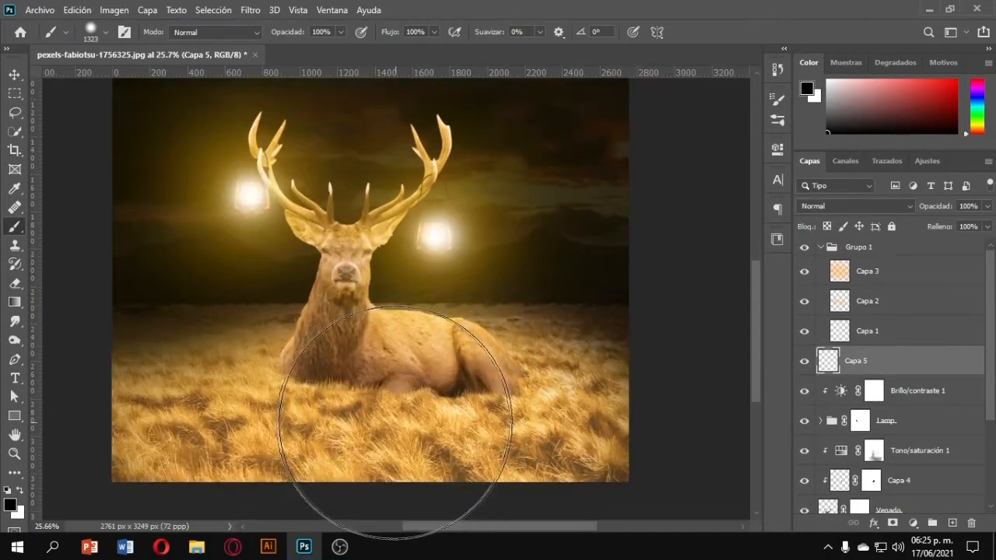
scroll(396, 422, up, 4)
mouse_move(435, 381)
mouse_down()
mouse_move(307, 381)
mouse_move(304, 363)
mouse_move(269, 364)
mouse_up()
scroll(311, 377, up, 5)
scroll(313, 375, up, 3)
drag(454, 411, 422, 406)
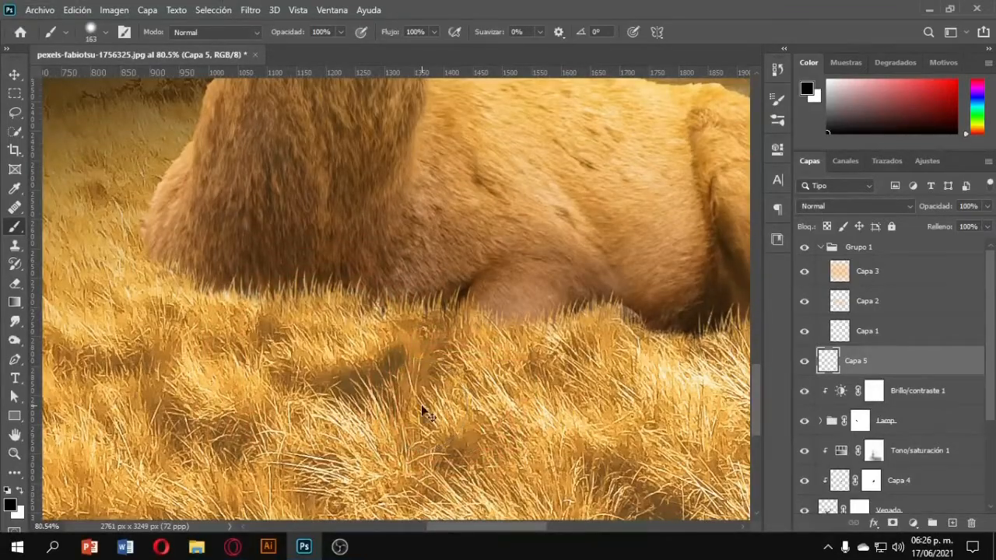
scroll(423, 412, right, 5)
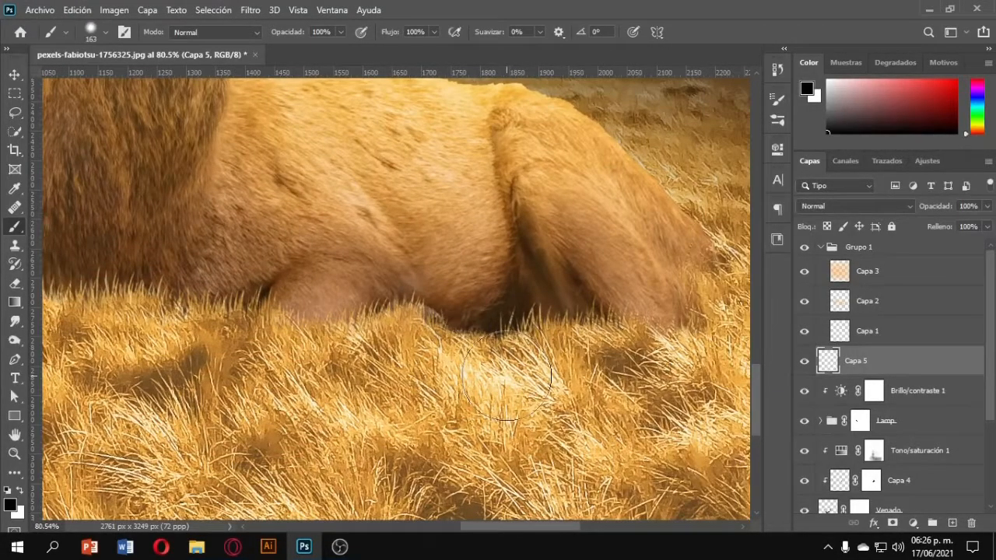
drag(518, 332, 516, 315)
mouse_move(457, 329)
mouse_down()
mouse_move(667, 326)
mouse_move(708, 301)
mouse_move(725, 269)
mouse_move(695, 313)
mouse_move(509, 331)
mouse_move(323, 322)
mouse_up()
scroll(264, 330, left, 3)
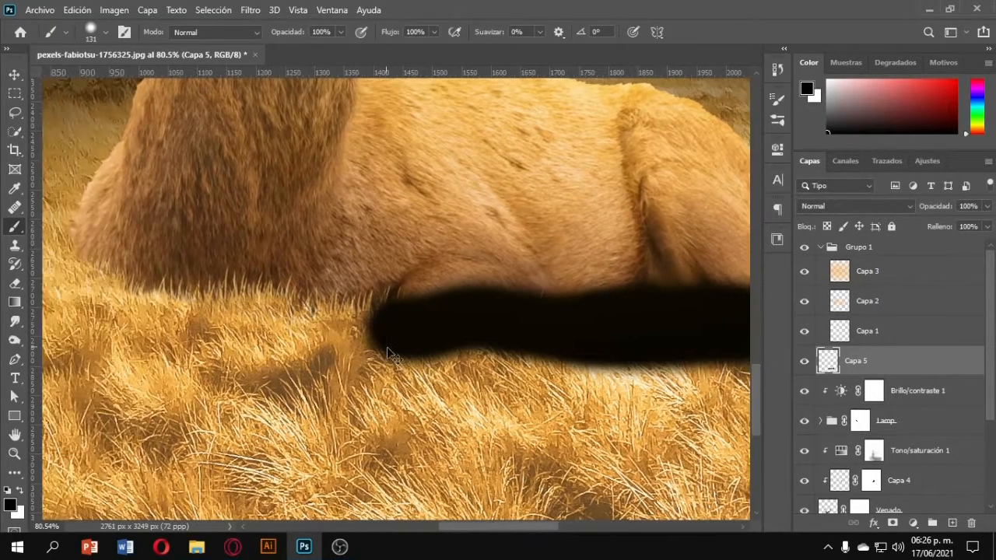
Extend the black shadow strokes further left along the deer's underside where it meets the grass.
mouse_move(393, 328)
mouse_down()
mouse_move(336, 308)
mouse_move(278, 295)
mouse_up()
scroll(277, 296, left, 2)
drag(411, 310, 193, 278)
scroll(197, 268, down, 5)
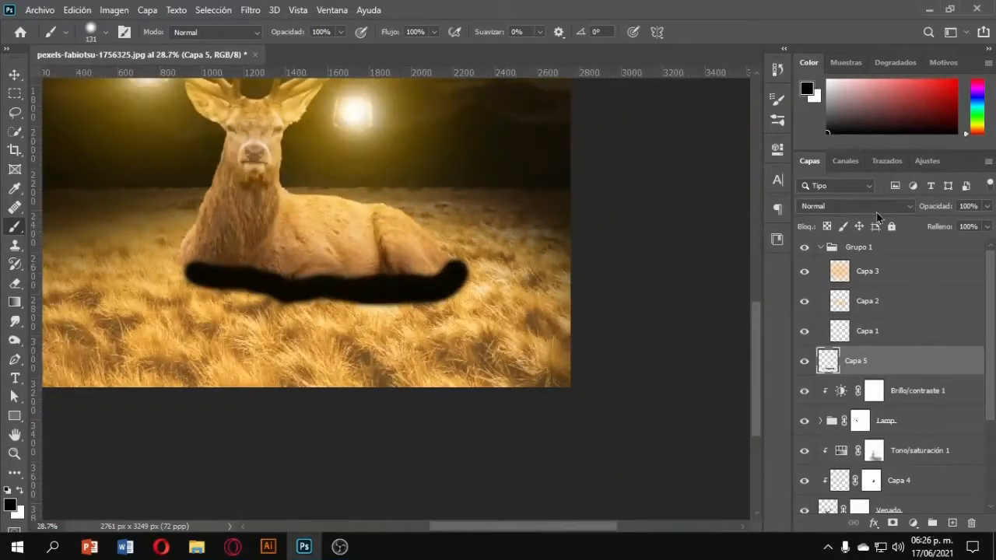
Lower the shadow layer's opacity to 75% and soften it with a Gaussian Blur.
drag(945, 206, 925, 207)
click(250, 10)
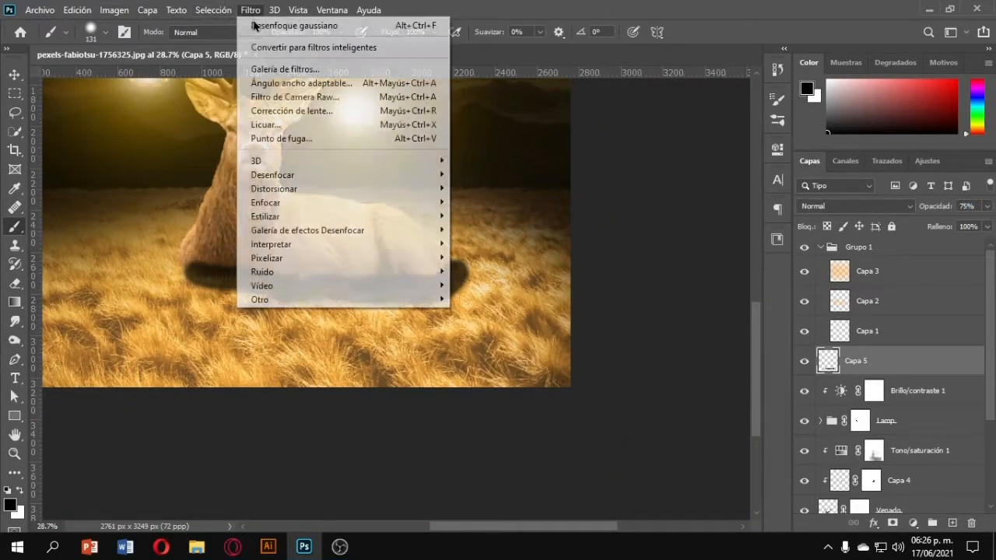
mouse_move(311, 183)
click(515, 269)
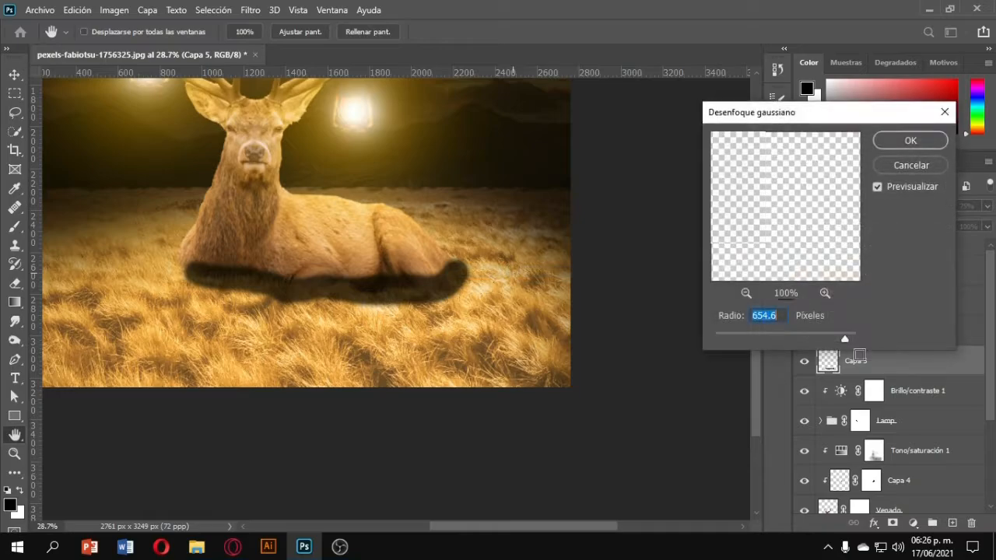
click(776, 333)
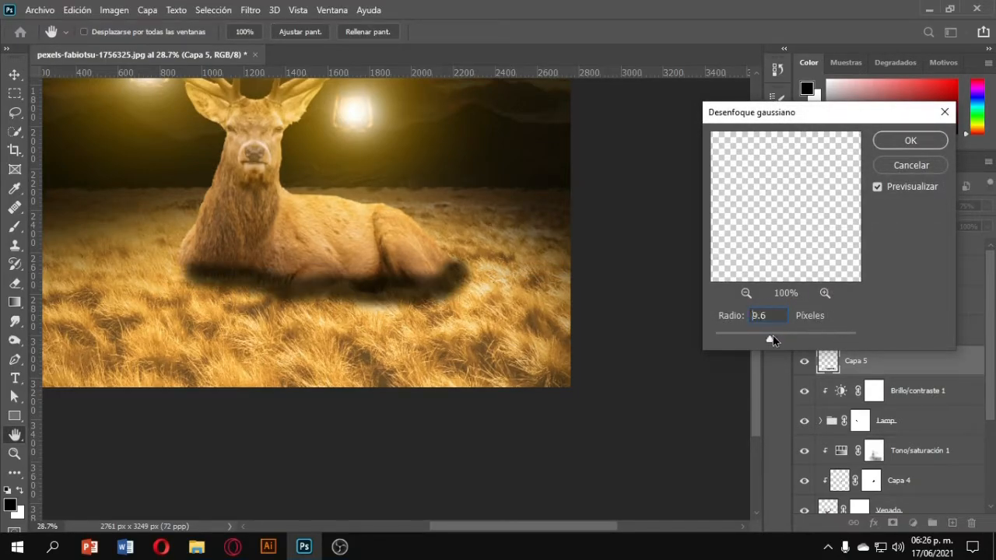
drag(773, 336, 784, 336)
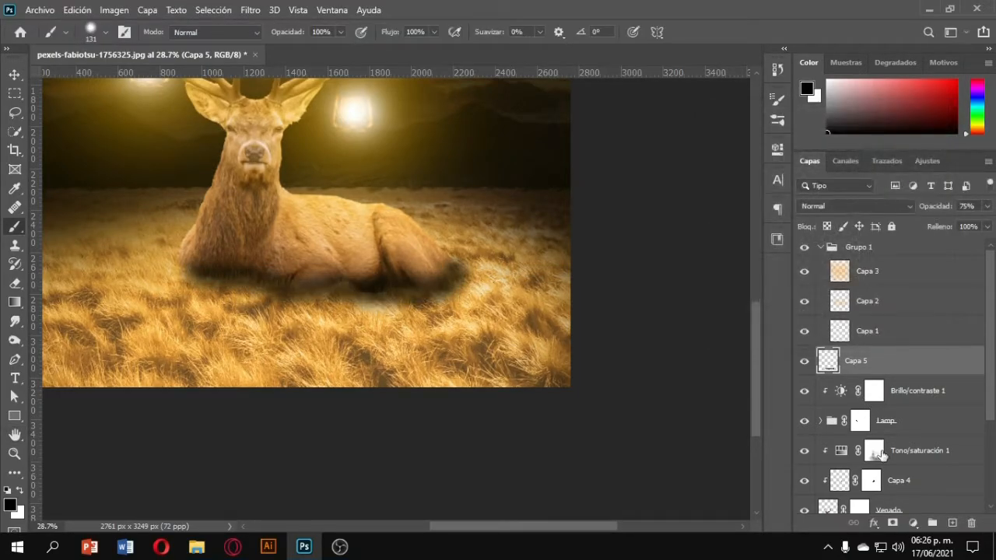
Add a layer mask to the shadow layer and paint out parts of the shadow over the grass.
click(893, 523)
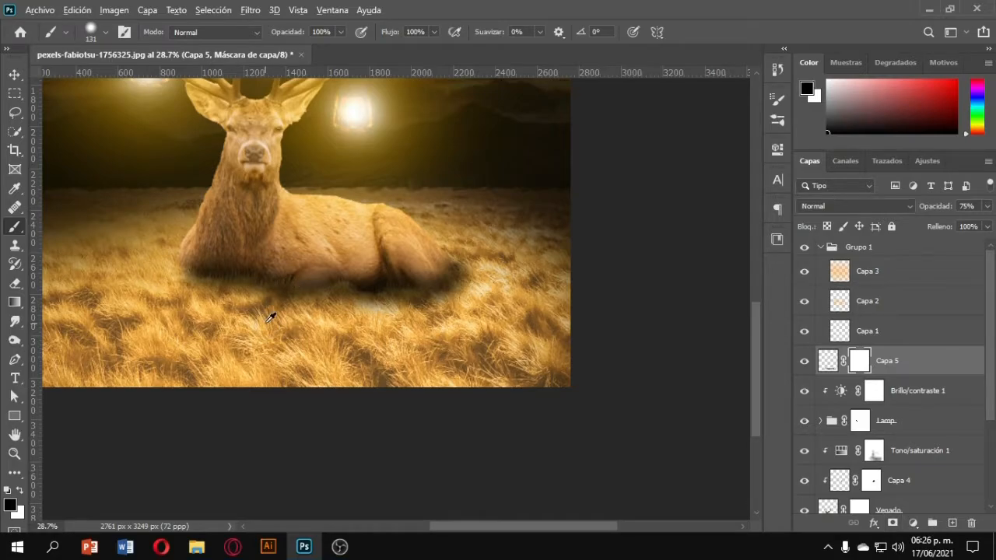
scroll(267, 322, up, 3)
drag(264, 330, 308, 335)
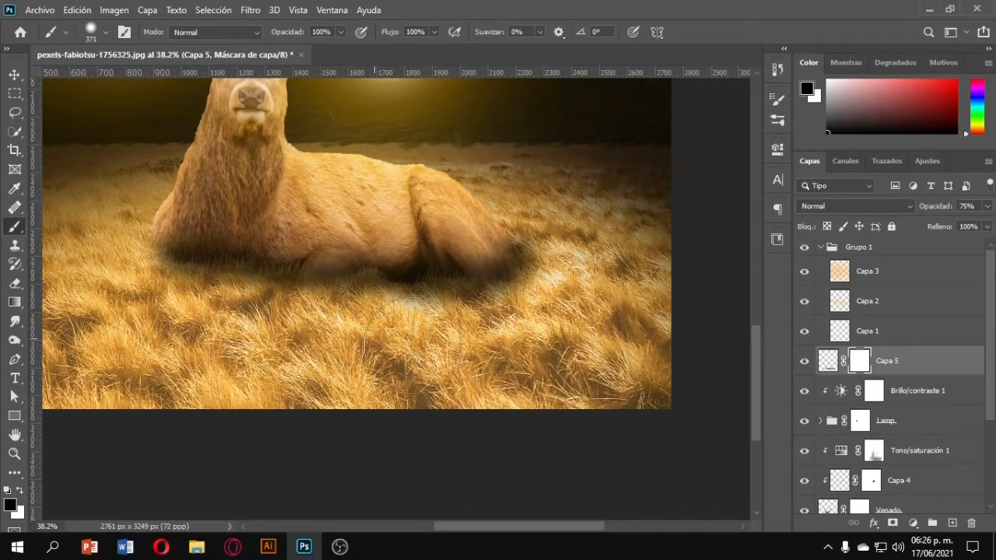
mouse_move(421, 311)
mouse_down()
mouse_move(490, 300)
mouse_move(514, 307)
mouse_move(563, 215)
mouse_move(409, 152)
mouse_move(270, 191)
mouse_move(180, 154)
mouse_up()
scroll(265, 188, down, 3)
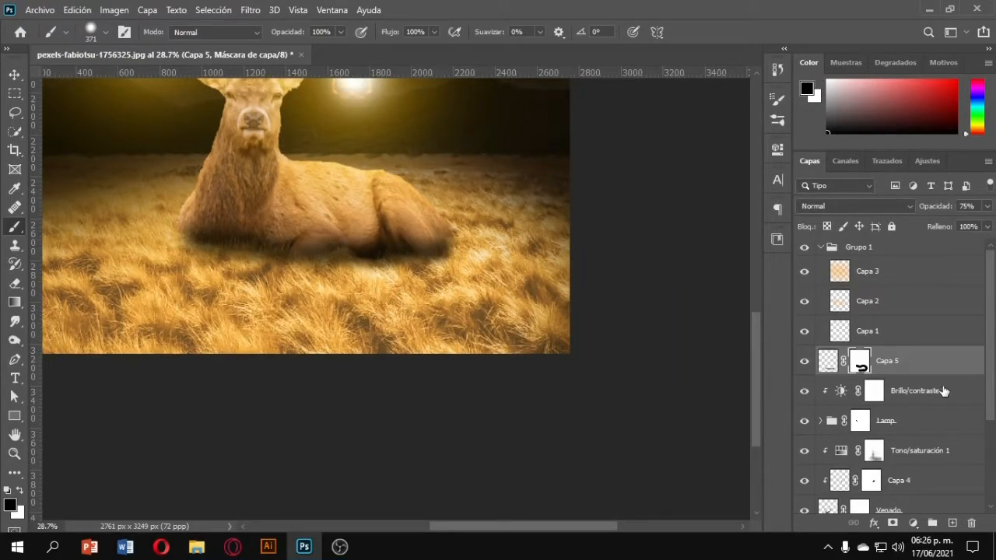
Duplicate the shadow layer and set the copy's blend mode to Luz suave (Soft Light).
key(ctrl+j)
click(856, 206)
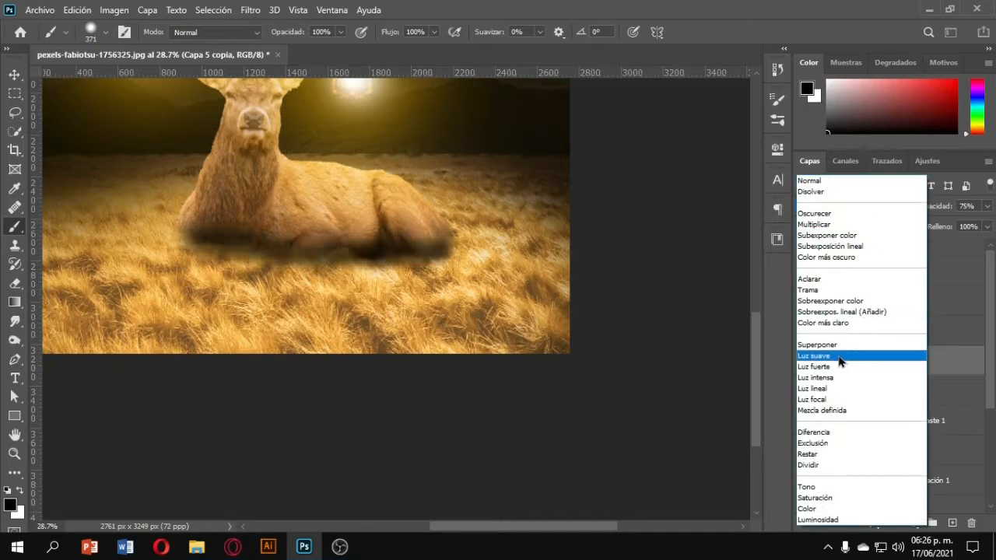
click(848, 354)
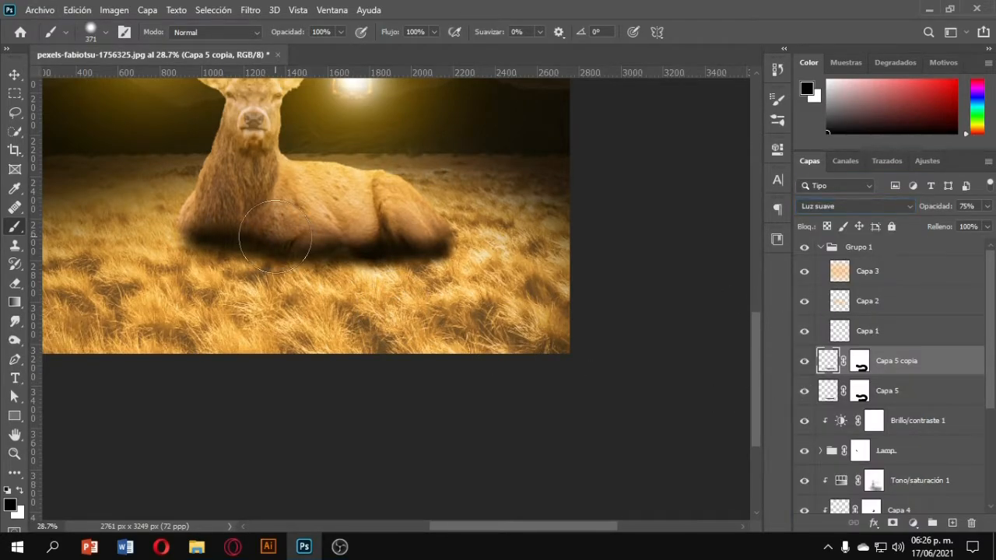
Set the original shadow layer Capa 5's fill to 91%.
scroll(276, 233, down, 3)
scroll(276, 238, up, 3)
scroll(282, 254, left, 1)
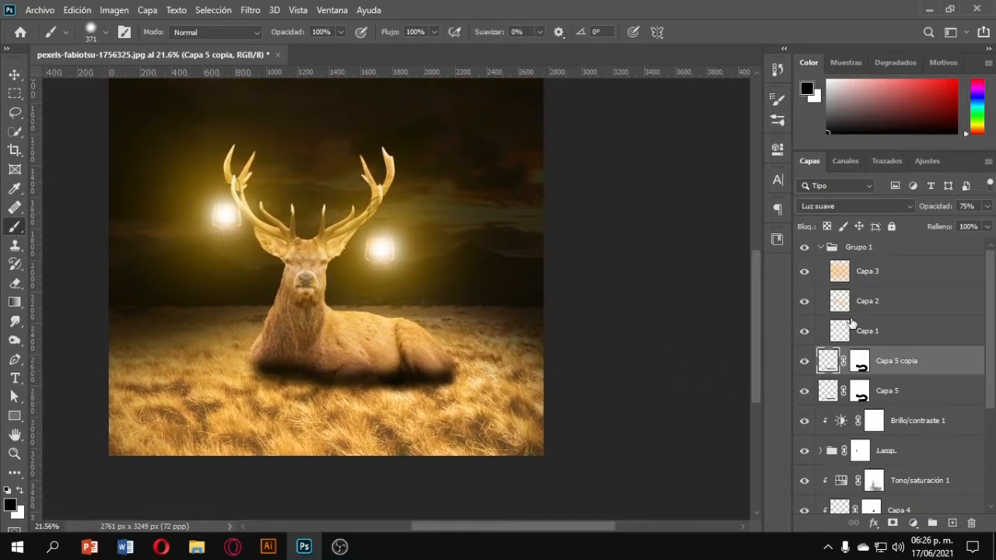
click(888, 393)
drag(940, 226, 933, 228)
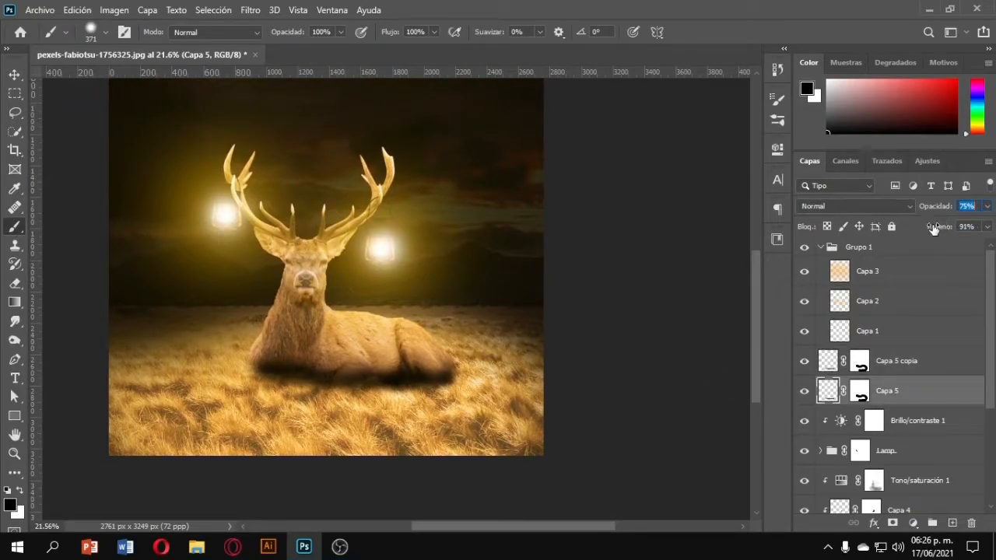
Zoom in on the deer's body and select the mask of the original shadow layer Capa 5.
click(907, 360)
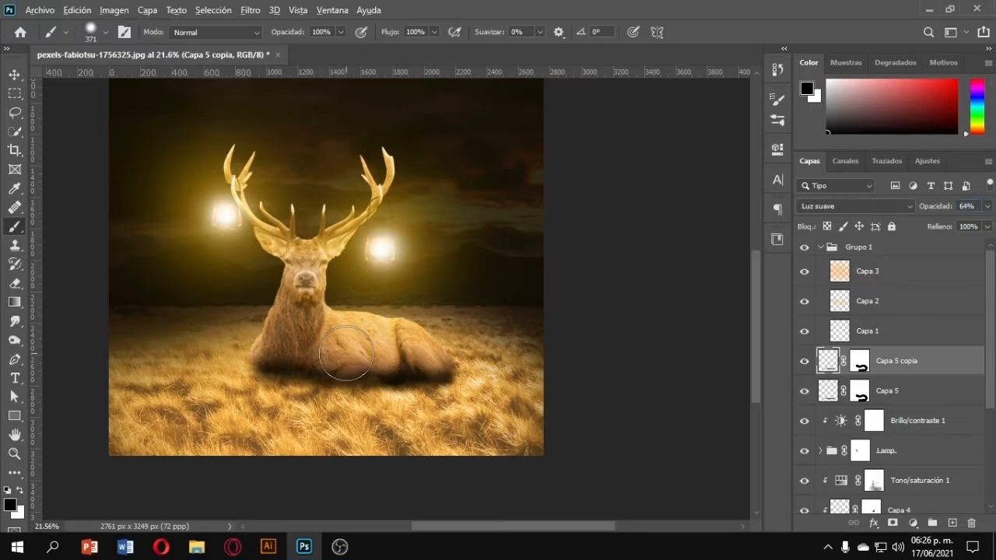
scroll(347, 354, up, 5)
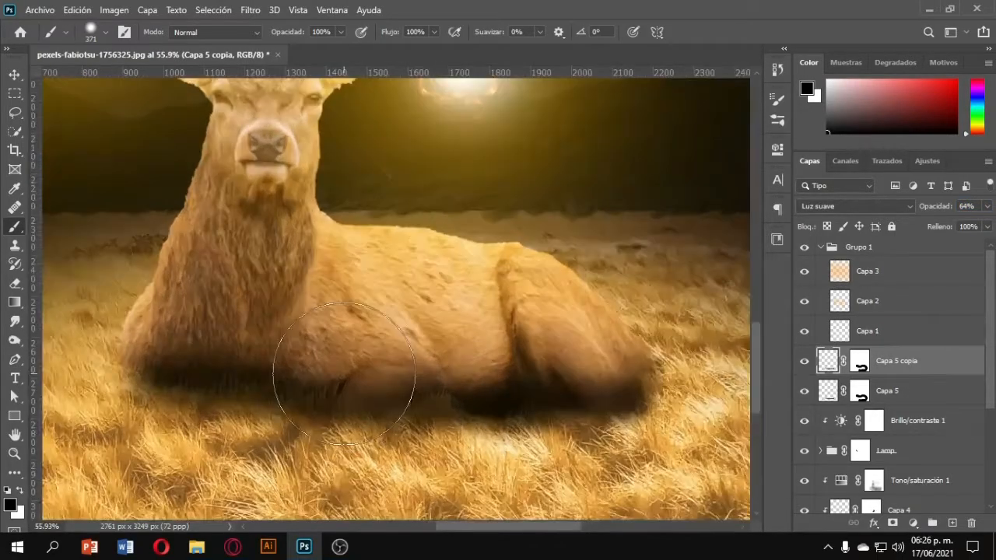
click(859, 360)
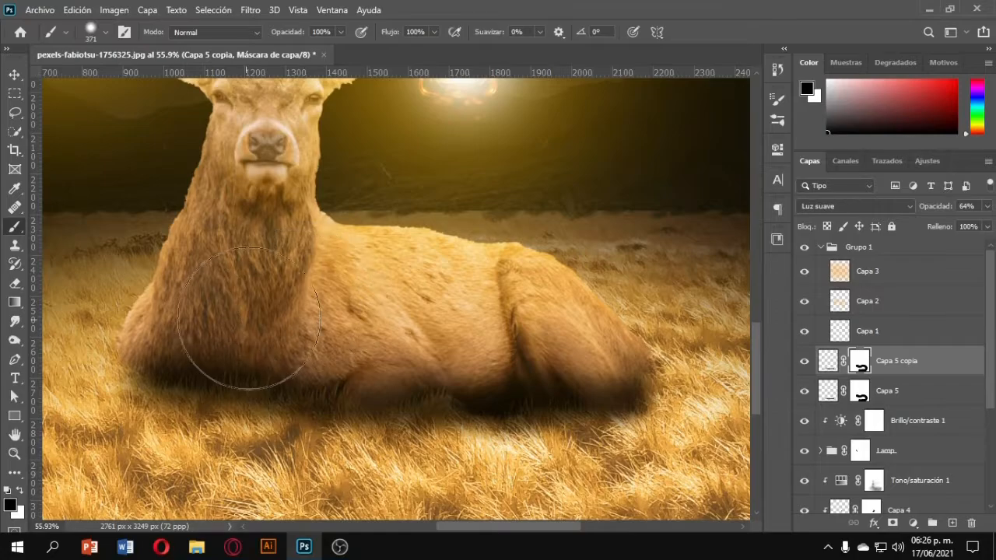
click(859, 391)
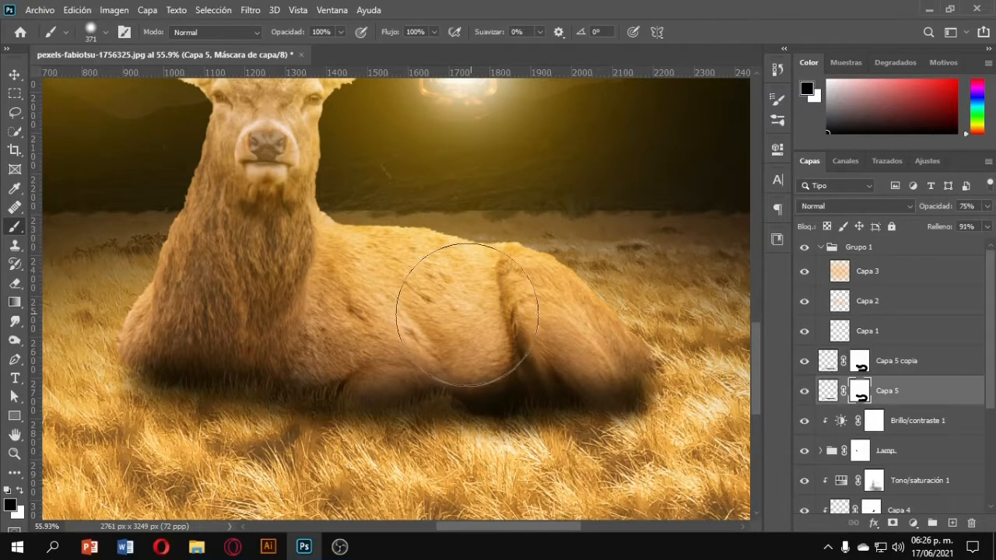
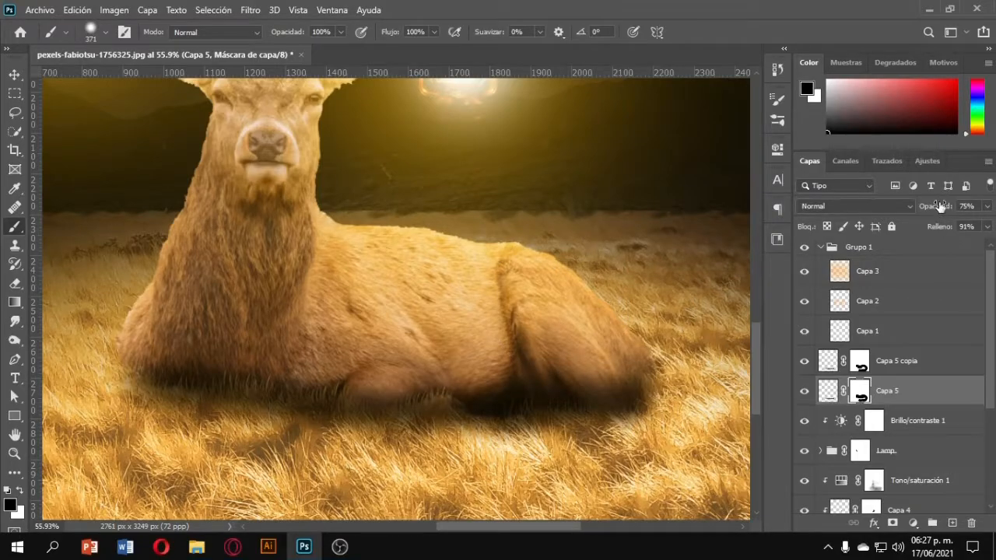
Paint out more of the Capa 5 shadow on its mask over the grass beside the deer.
scroll(620, 402, down, 3)
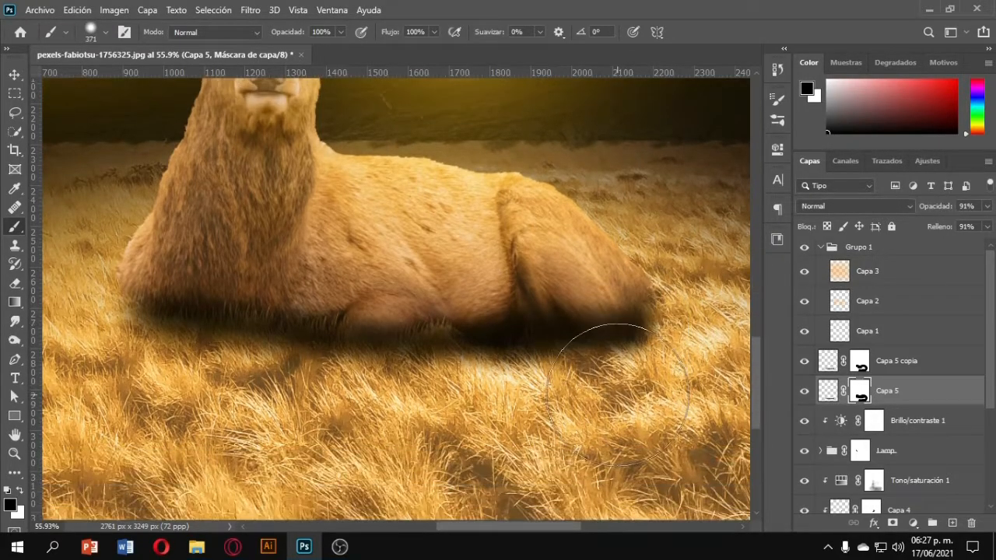
drag(626, 405, 589, 415)
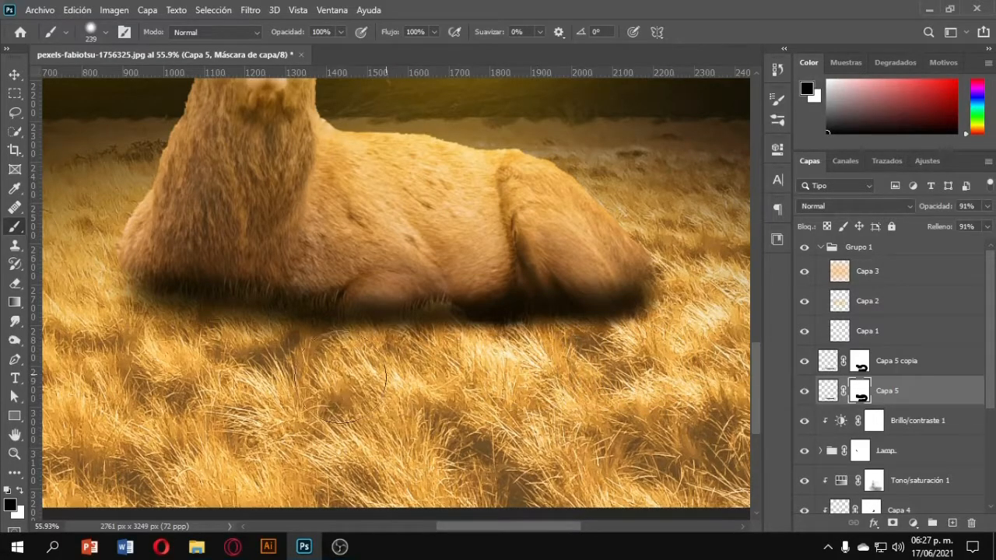
scroll(335, 387, left, 2)
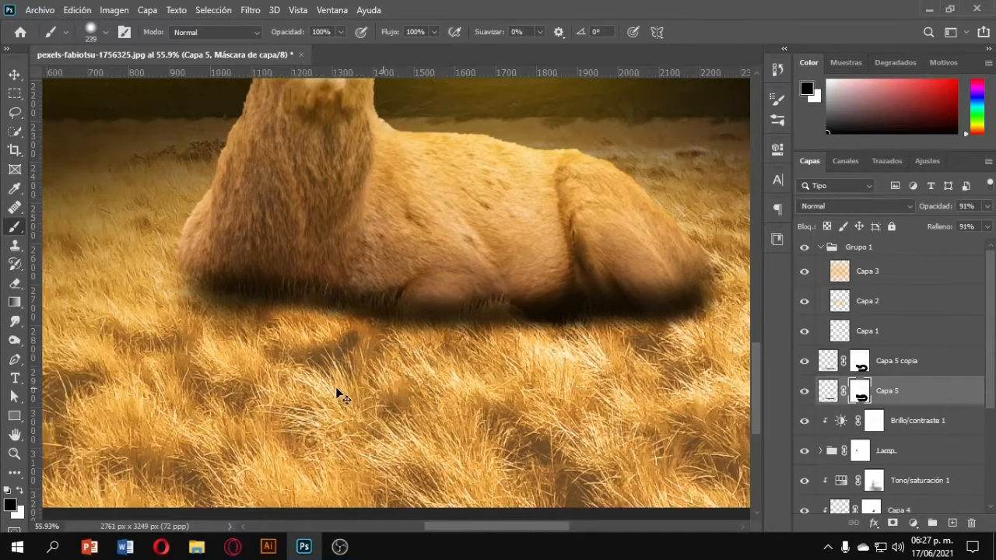
right_click(337, 342)
drag(297, 410, 321, 231)
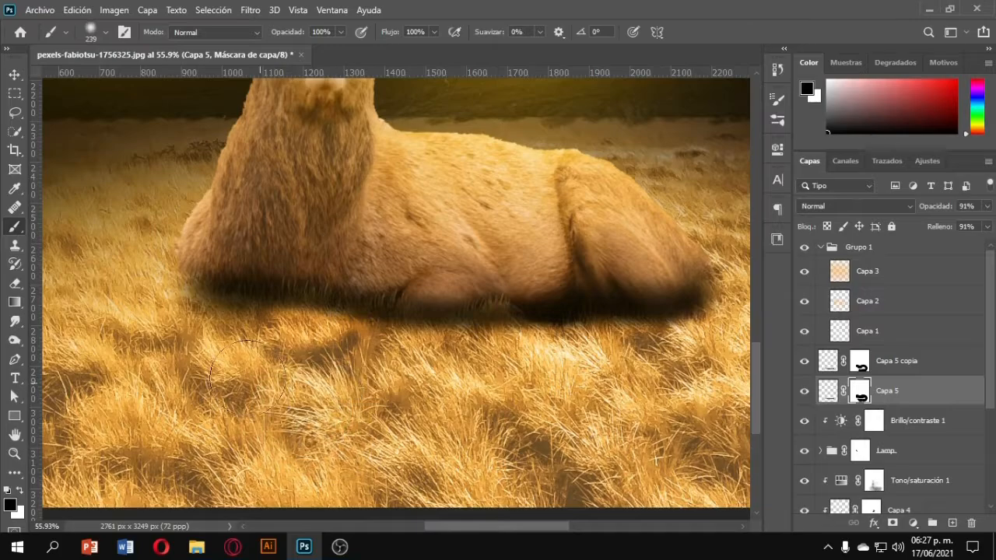
mouse_move(235, 356)
mouse_down()
mouse_move(241, 347)
mouse_move(290, 363)
mouse_up()
mouse_move(373, 373)
mouse_down()
mouse_move(434, 359)
mouse_move(473, 362)
mouse_up()
scroll(536, 400, down, 11)
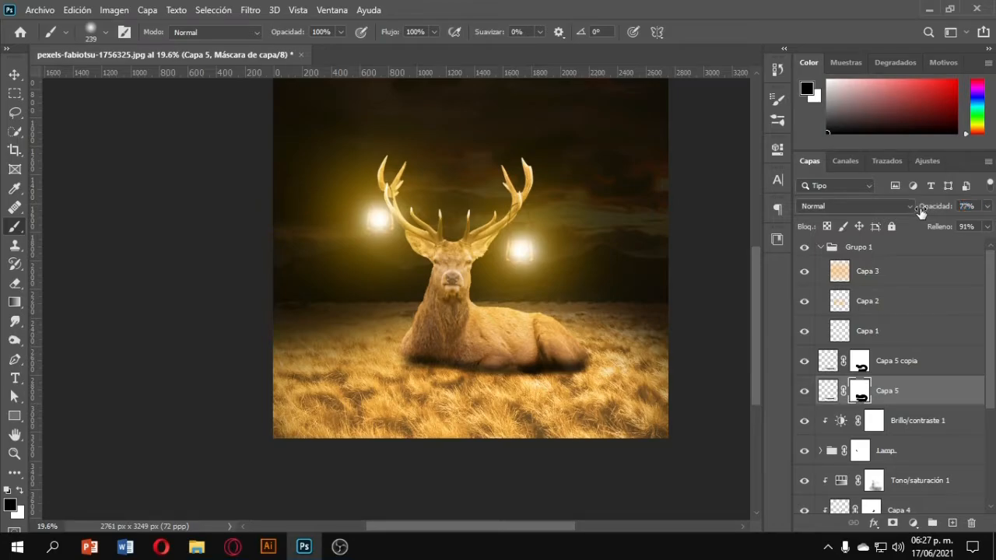
scroll(481, 408, down, 1)
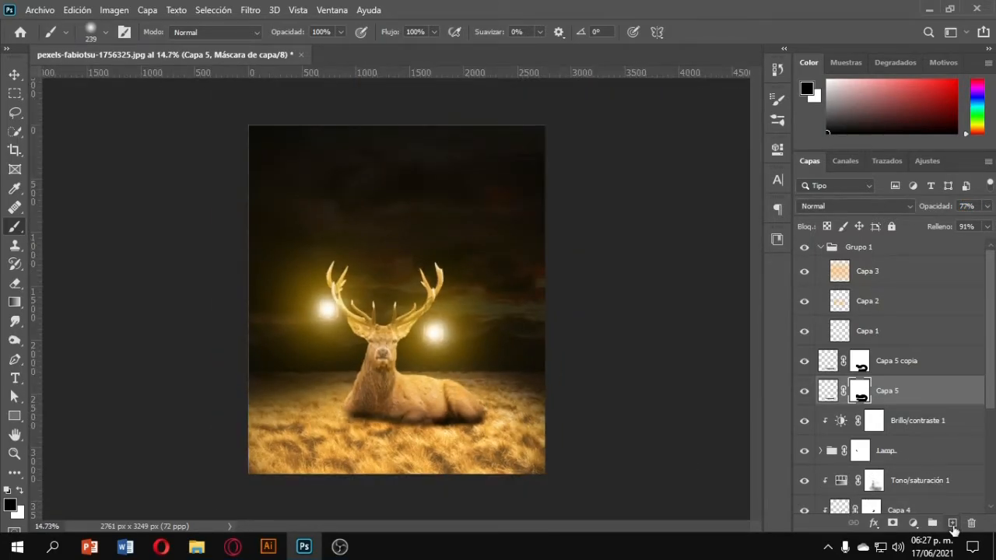
click(897, 360)
click(895, 510)
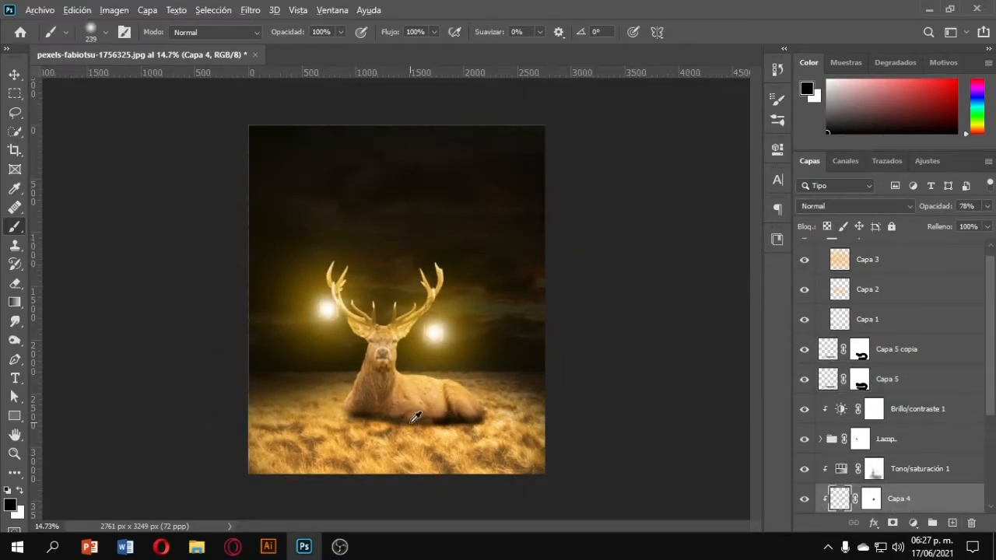
mouse_move(411, 422)
mouse_down()
mouse_move(379, 418)
mouse_move(368, 427)
mouse_move(453, 432)
mouse_up()
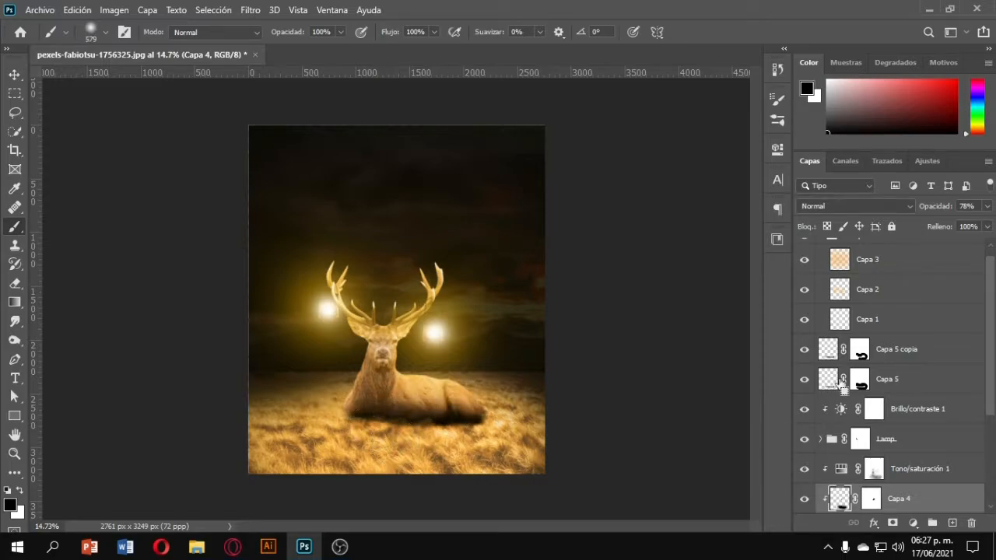
key(ctrl+z)
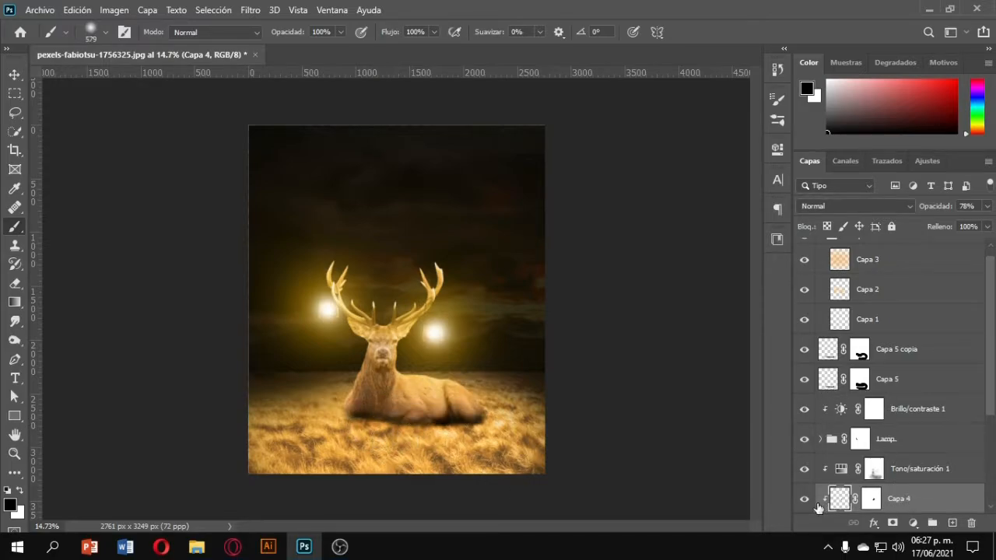
Add a new layer above Capa 5 copia and paint a large black shadow under the deer's body.
click(909, 352)
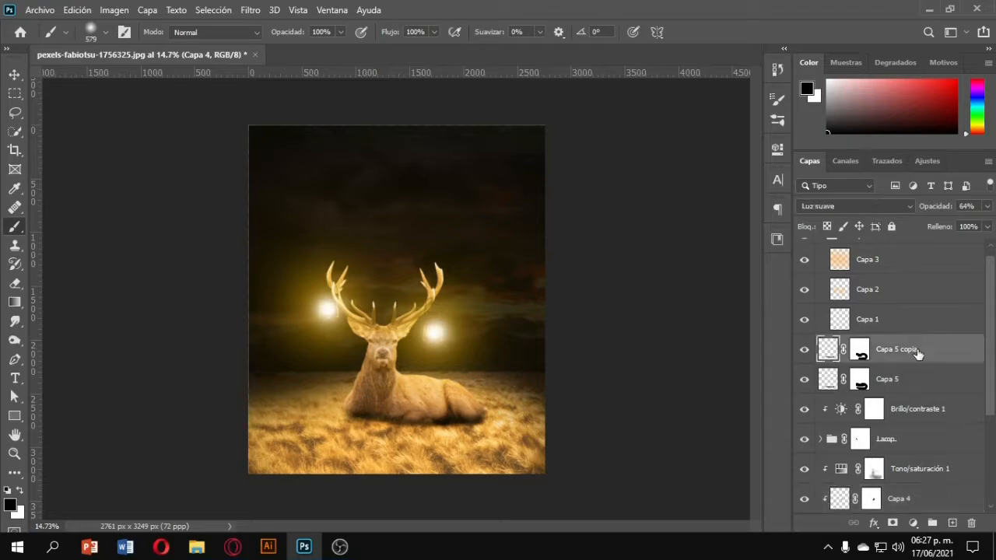
click(952, 523)
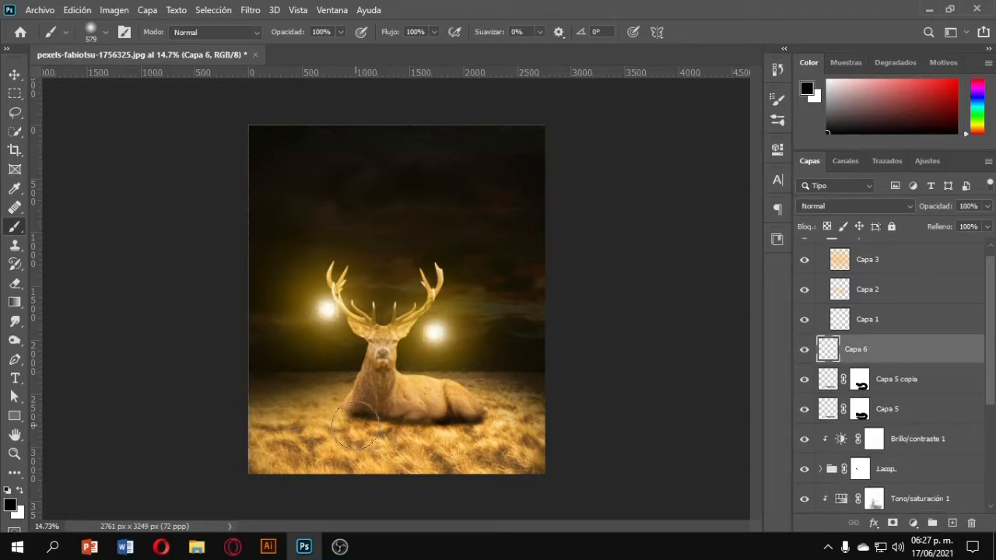
mouse_move(355, 426)
mouse_down()
mouse_move(478, 429)
mouse_move(393, 455)
mouse_move(421, 463)
mouse_move(415, 469)
mouse_move(388, 451)
mouse_up()
Set the new shadow layer Capa 6 to 50% opacity, 90% fill and Luz fuerte (Hard Light) blend mode.
right_click(856, 351)
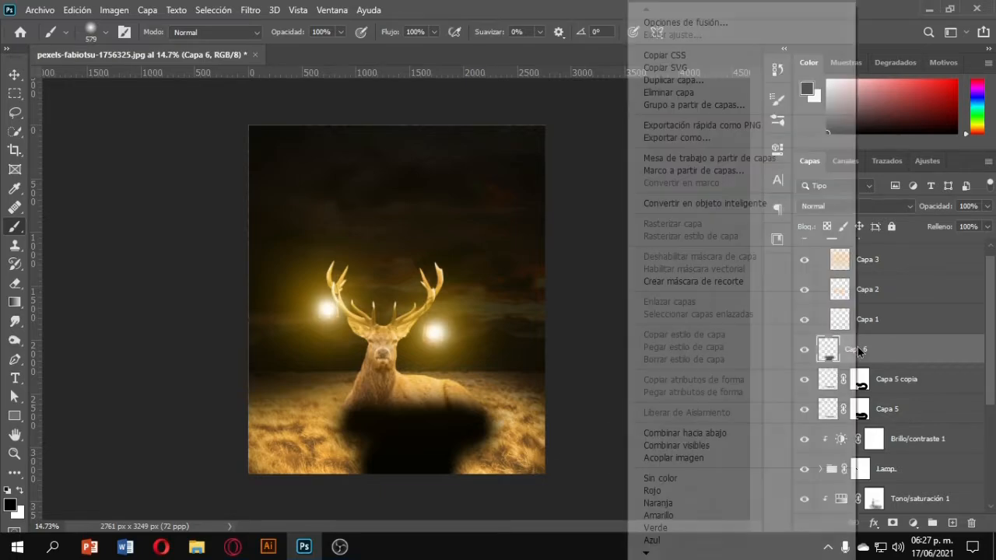
click(858, 352)
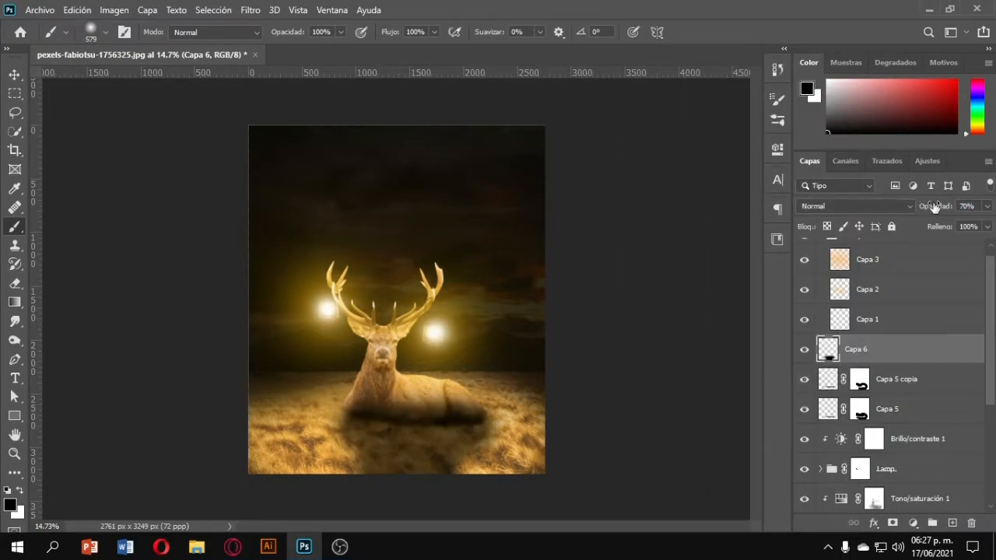
drag(931, 207, 931, 231)
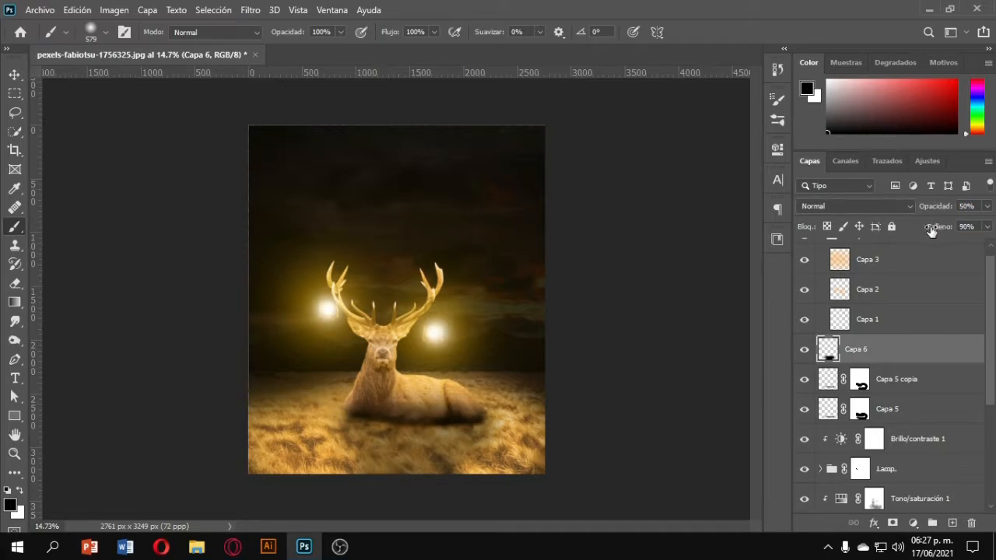
click(875, 208)
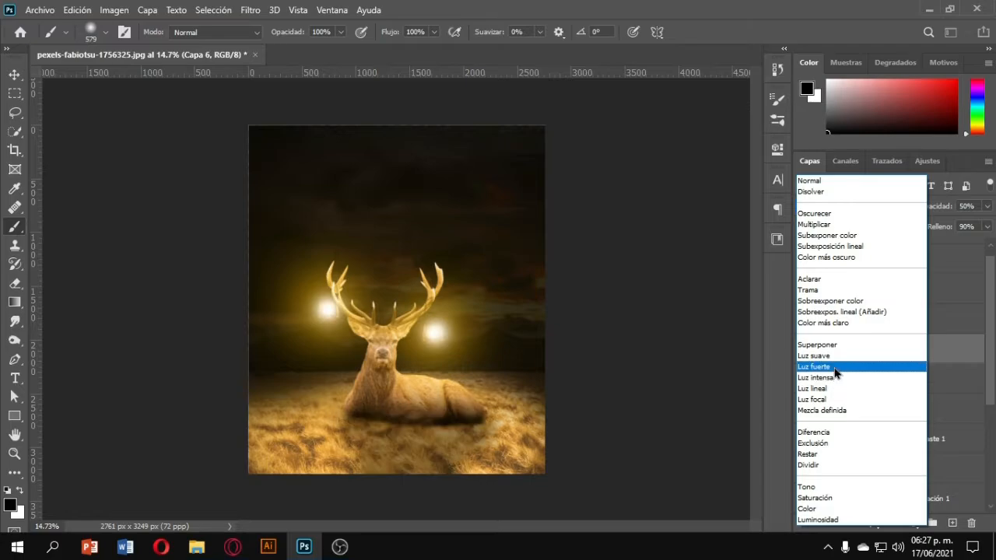
click(834, 367)
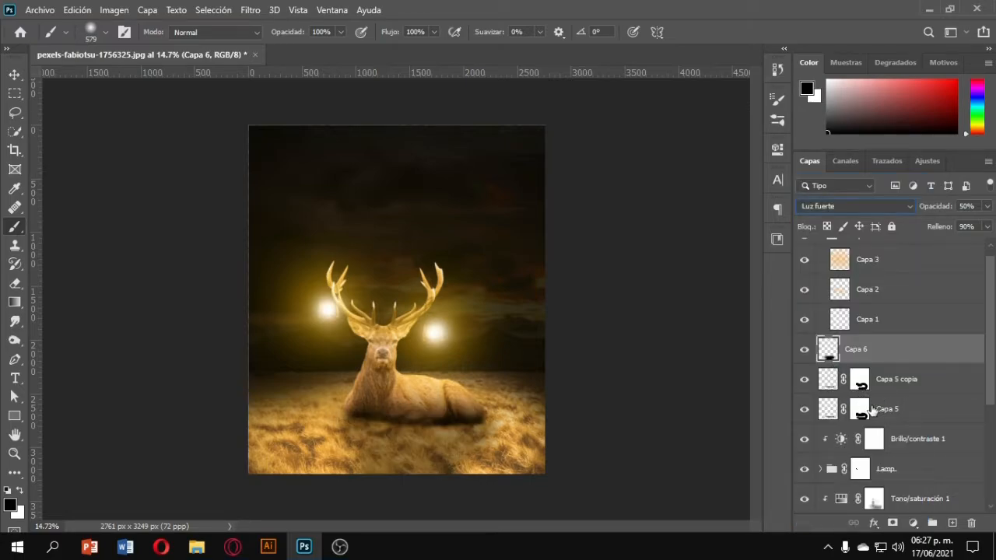
key(ctrl+j)
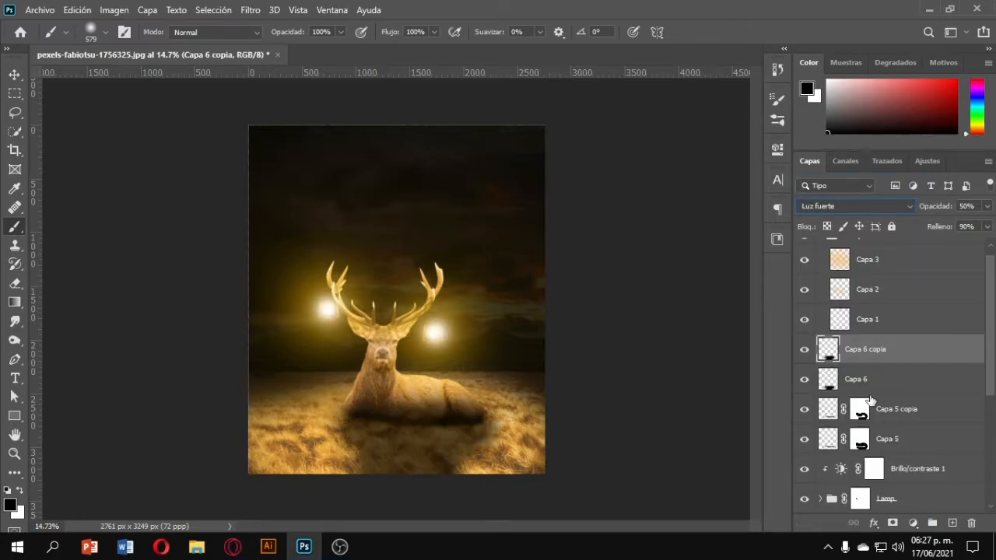
click(850, 208)
click(846, 194)
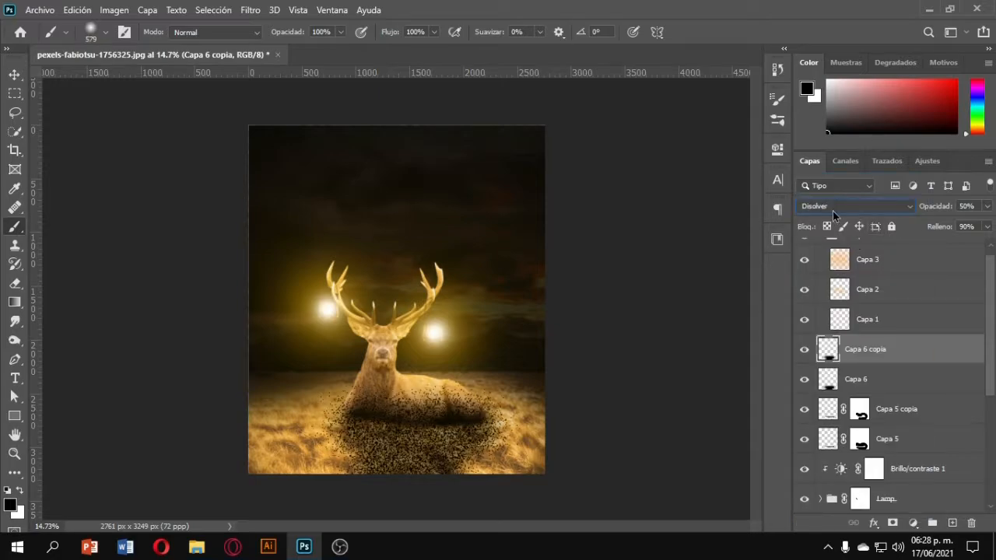
click(829, 206)
click(819, 177)
click(827, 207)
click(817, 178)
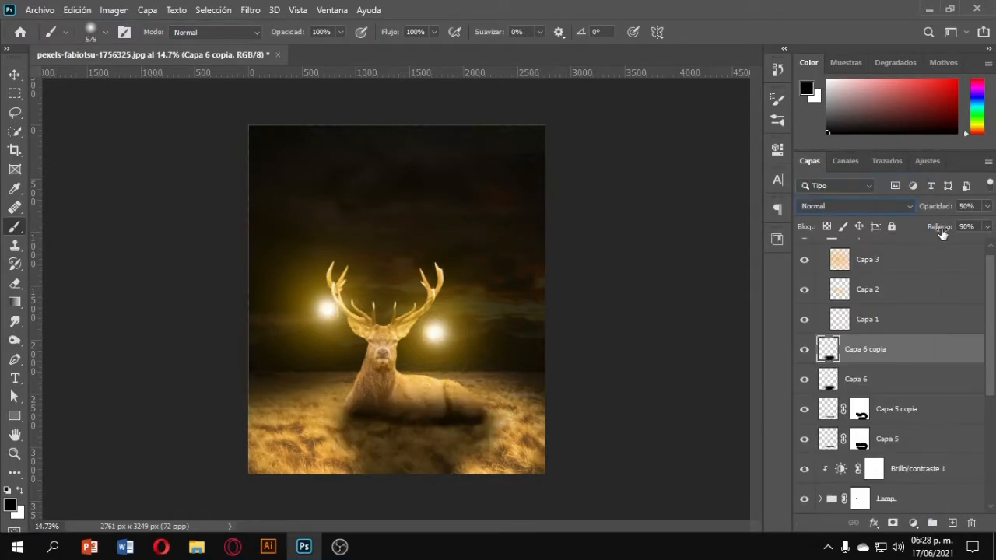
drag(941, 207, 912, 210)
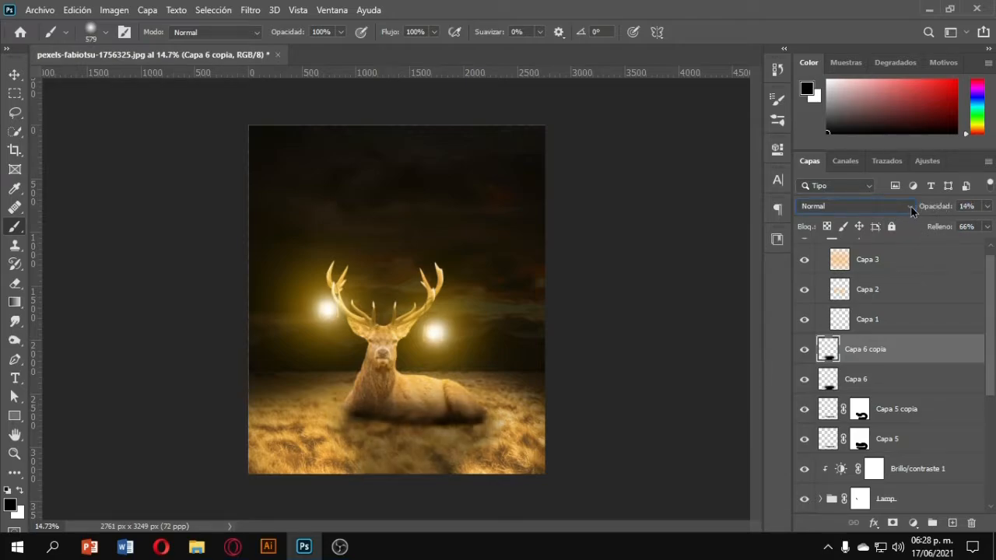
click(804, 350)
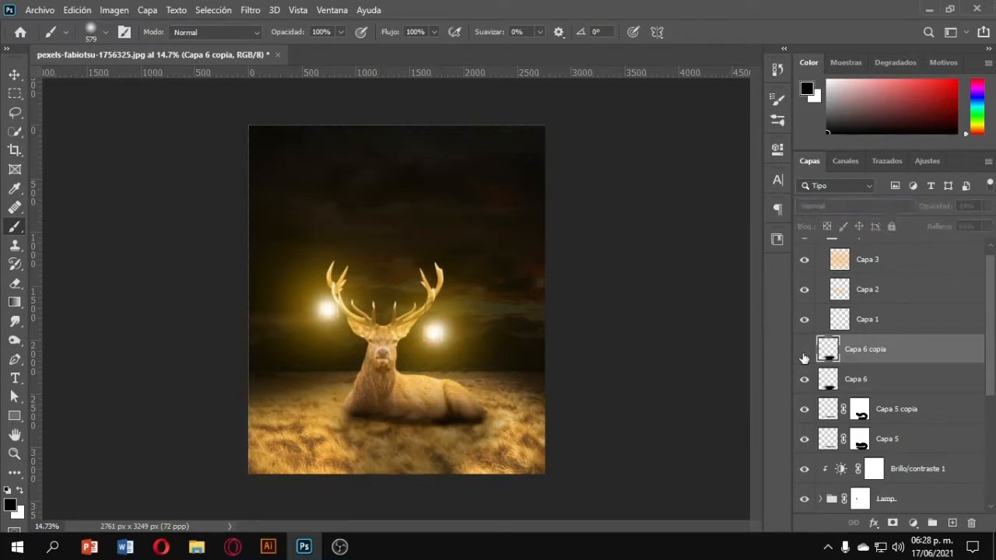
key(Delete)
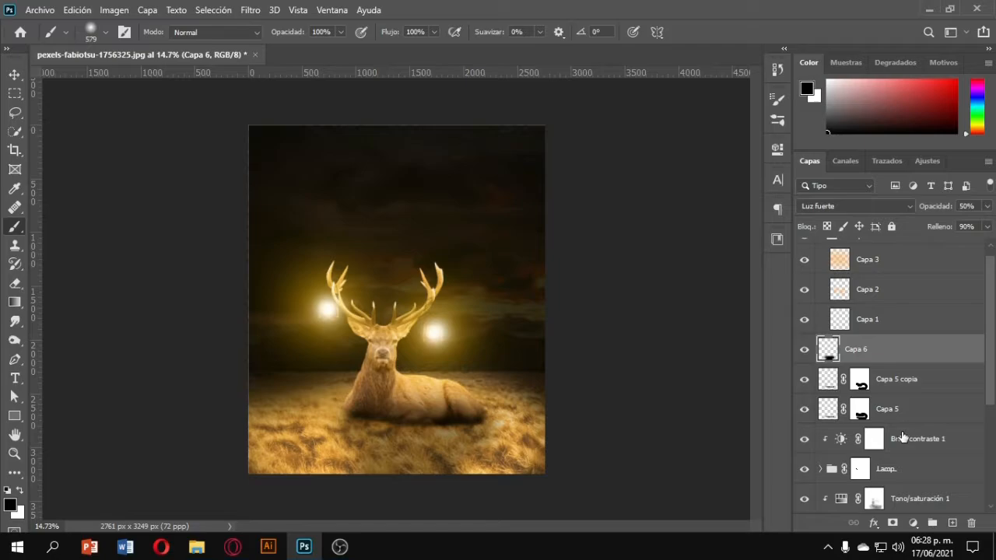
Add a layer mask to Capa 6 and paint out the shadow covering the deer's body.
click(893, 522)
scroll(388, 480, up, 3)
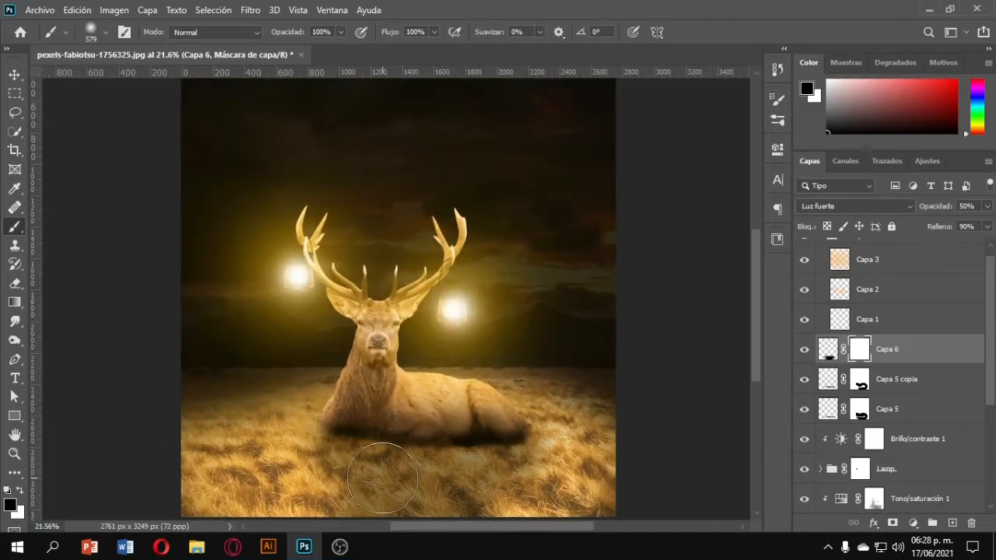
scroll(356, 443, down, 1)
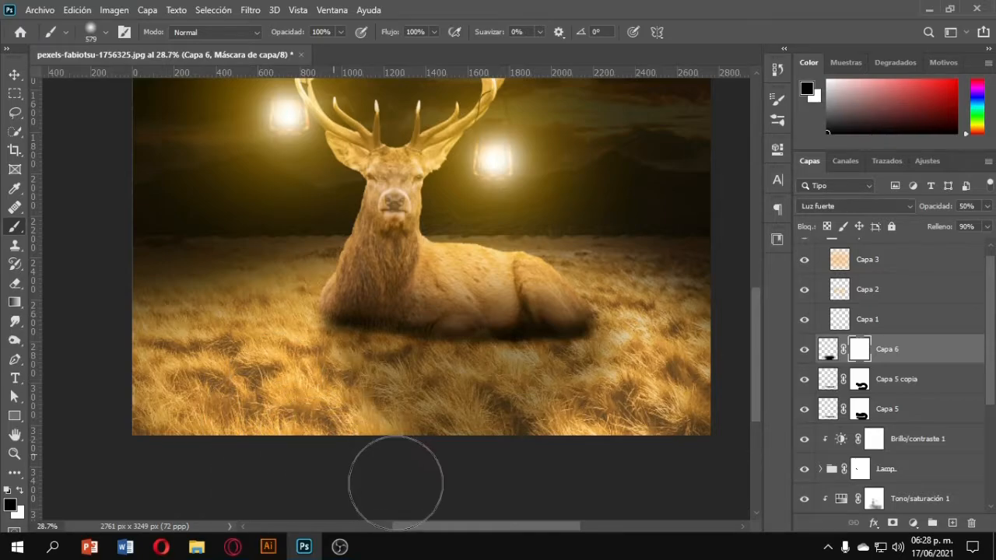
mouse_move(400, 230)
mouse_down()
mouse_move(456, 273)
mouse_move(358, 268)
mouse_move(445, 241)
mouse_move(522, 235)
mouse_move(552, 270)
mouse_move(600, 257)
mouse_up()
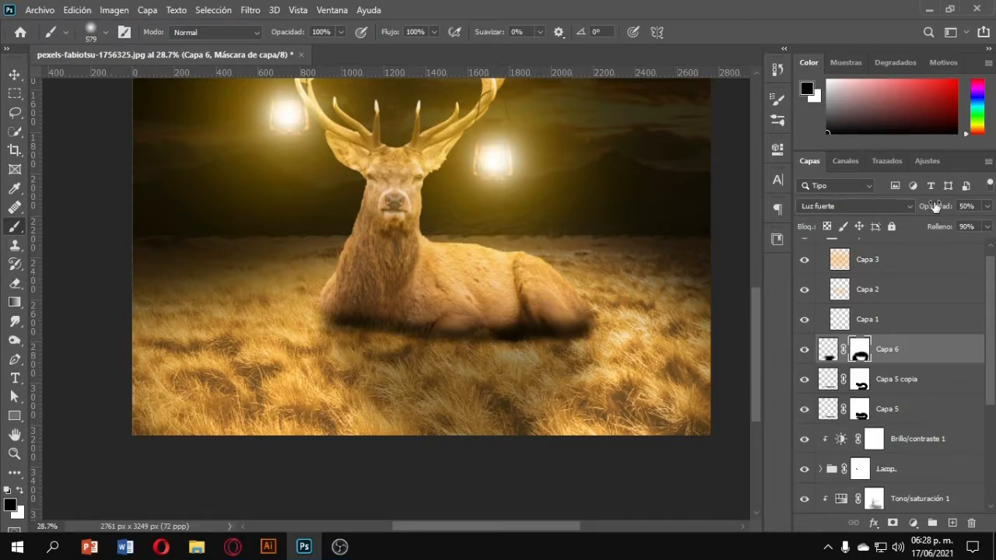
Lower the opacity of Capa 6 to 34%.
drag(924, 213, 925, 214)
scroll(511, 277, down, 7)
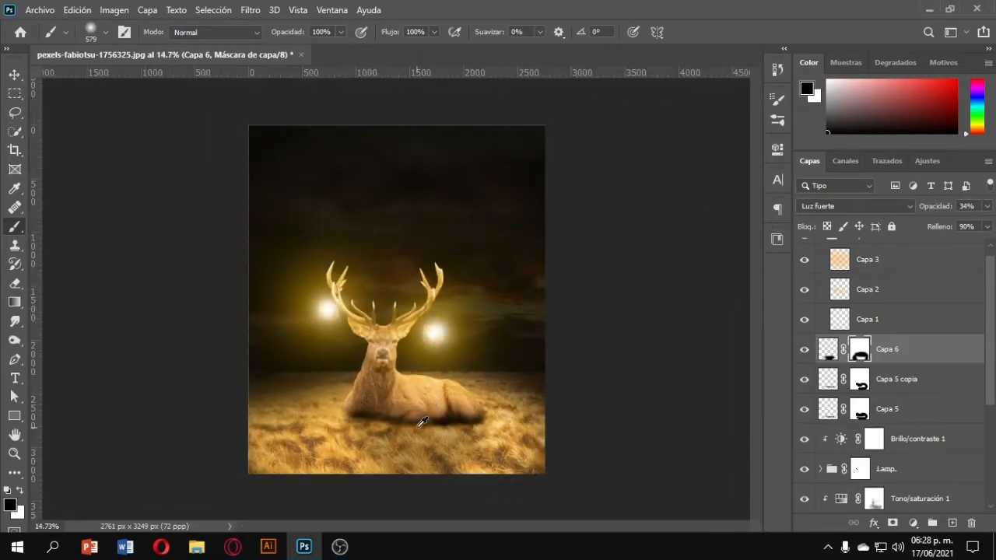
scroll(420, 424, up, 3)
scroll(416, 428, down, 3)
scroll(401, 452, up, 3)
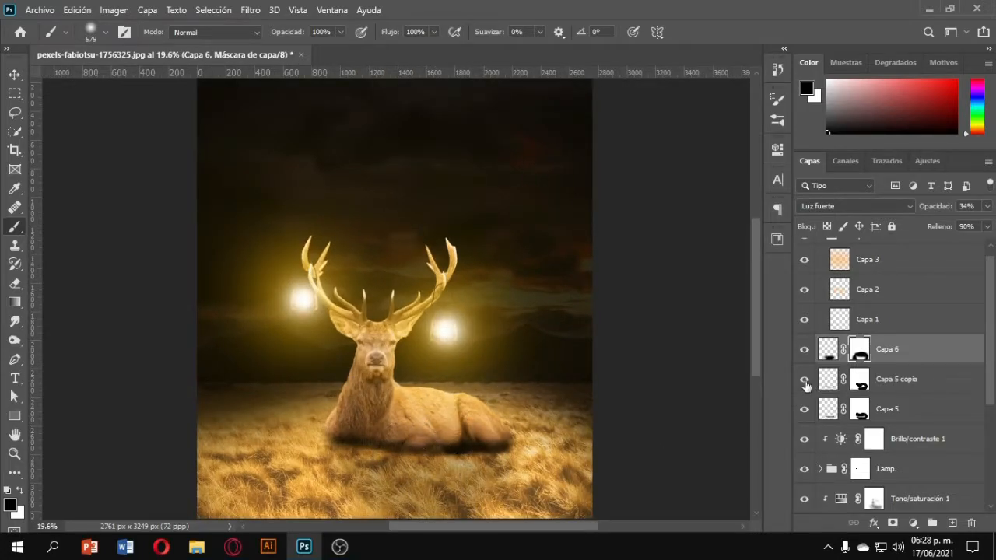
Toggle the visibility of the shadow layers Capa 5 and Capa 5 copia to compare the shadow with and without them.
click(804, 379)
click(804, 380)
click(804, 409)
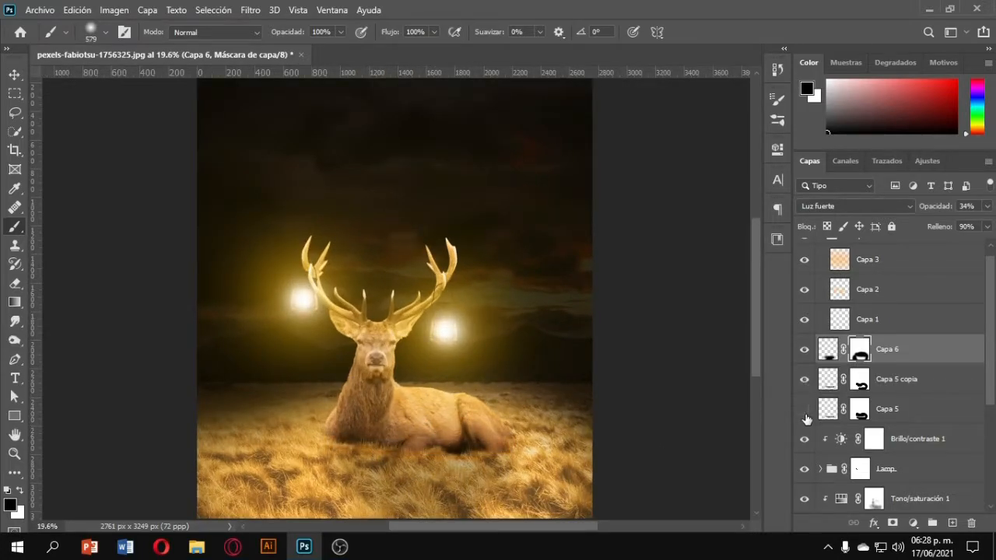
scroll(395, 457, up, 10)
scroll(408, 416, down, 3)
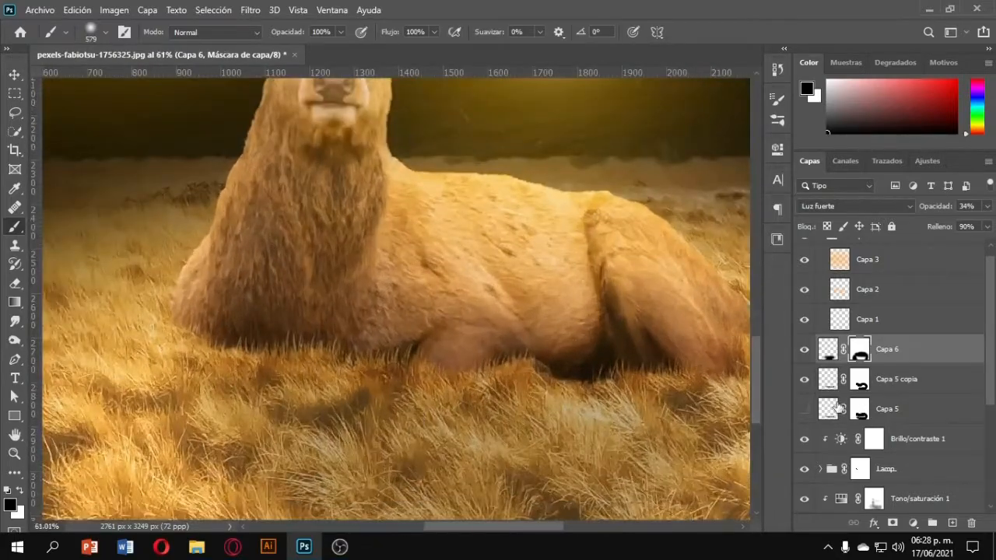
click(805, 349)
click(804, 380)
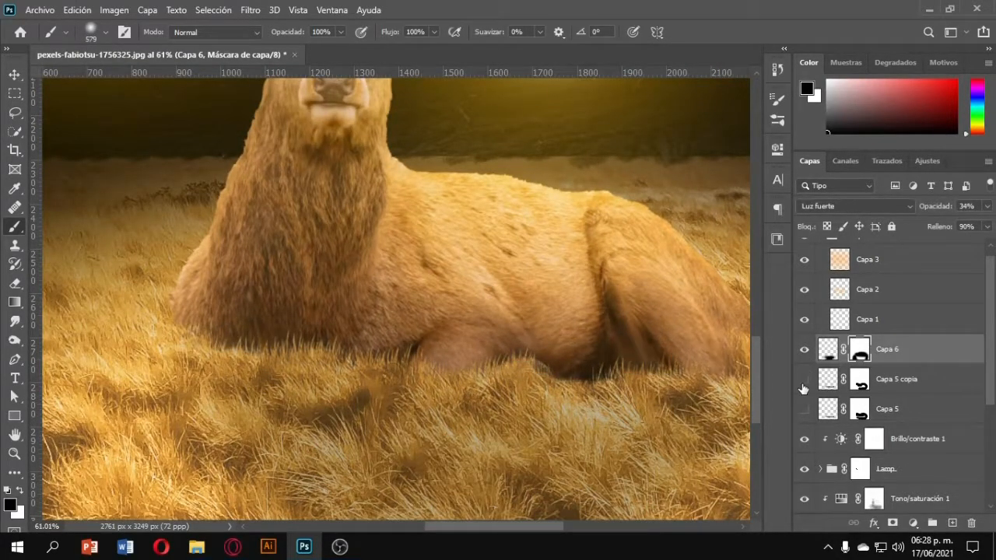
click(805, 380)
scroll(618, 350, down, 6)
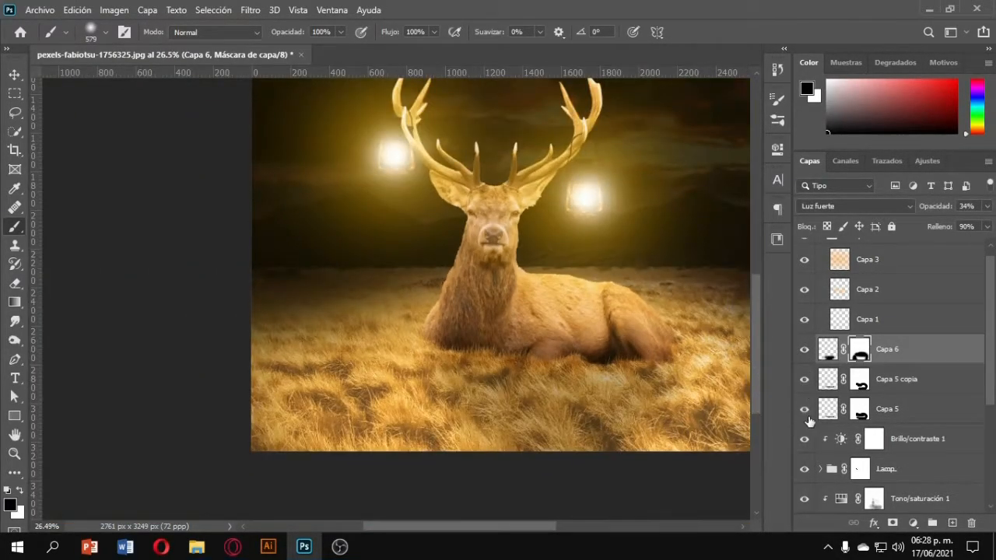
click(807, 417)
Select the shadow layer Capa 5 and set its opacity to 35%.
click(903, 413)
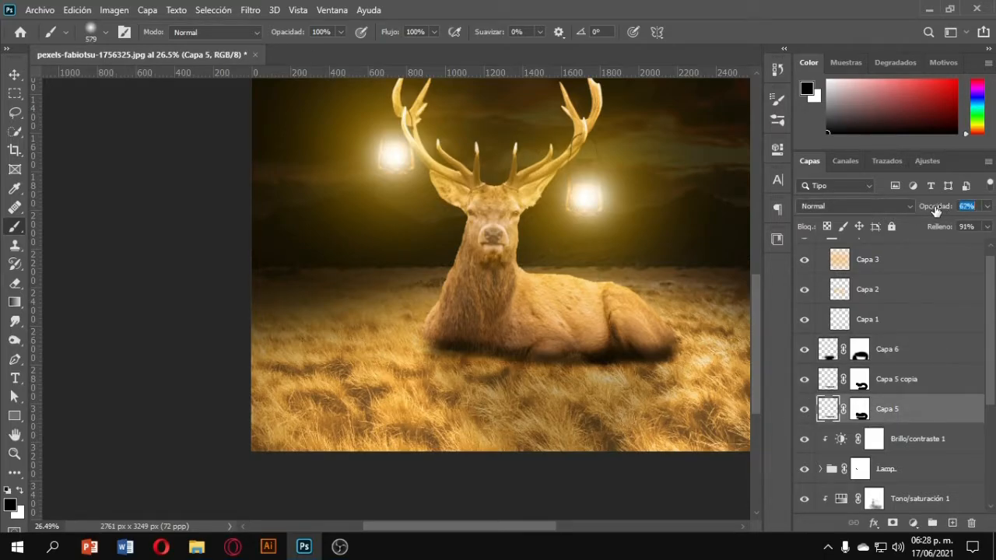
drag(936, 211, 936, 210)
scroll(555, 334, down, 3)
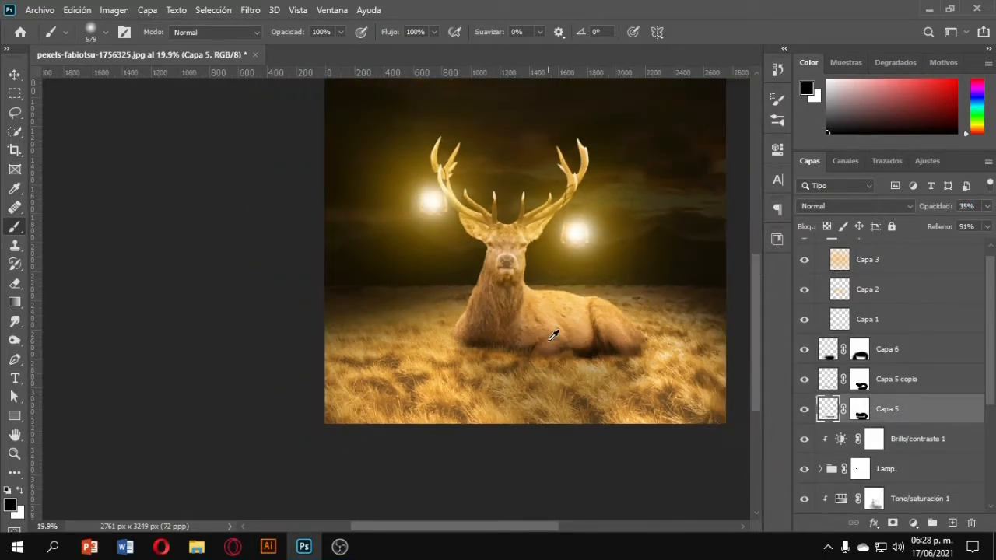
scroll(498, 393, down, 2)
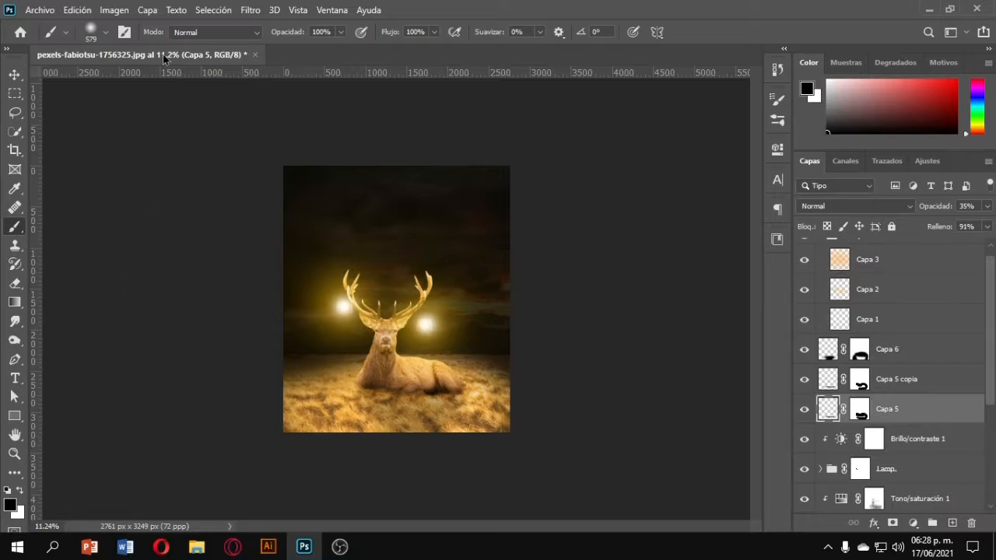
Export the composition as a JPG file named Ciervo.
click(57, 9)
mouse_move(68, 226)
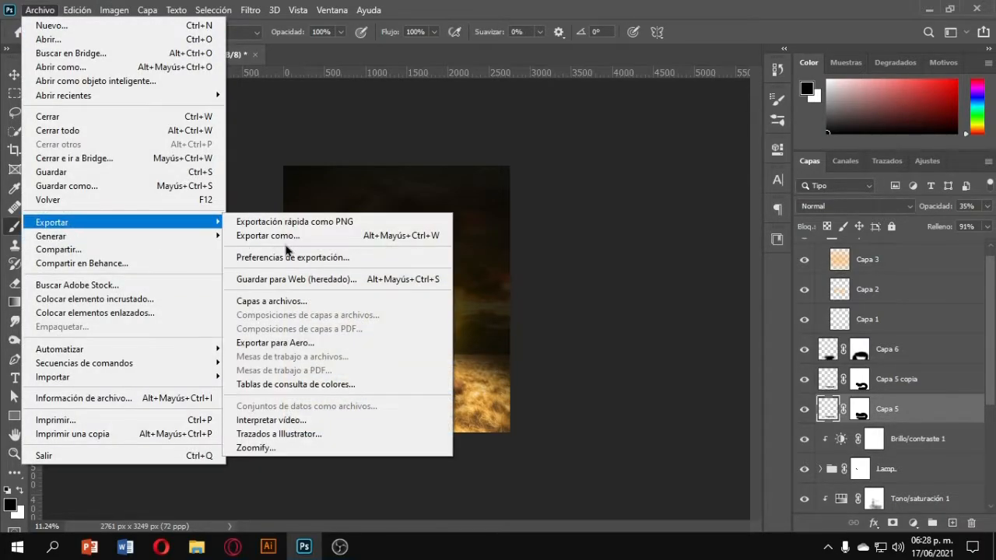
click(305, 235)
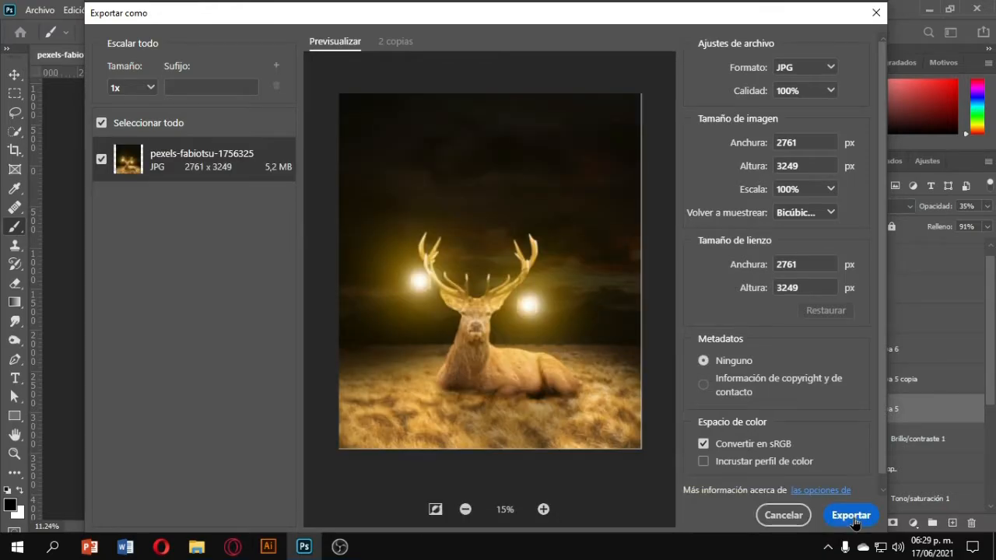
click(851, 516)
text(C)
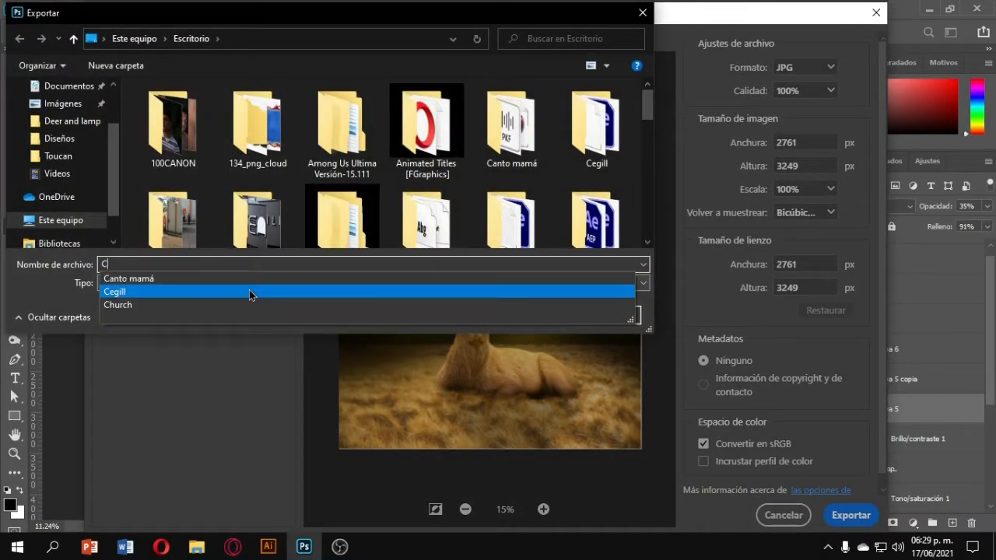
text(iervo)
key(Return)
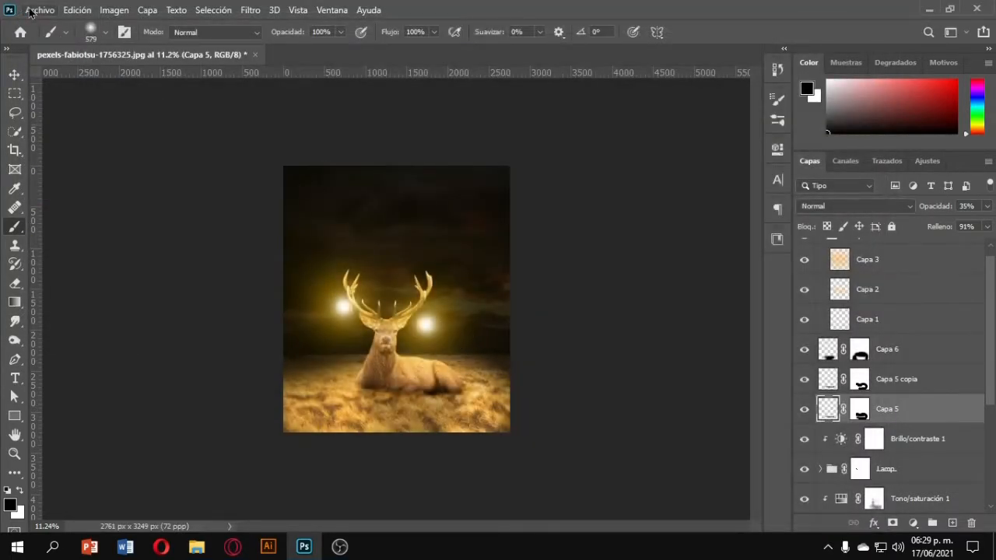
Open the exported Ciervo.jpg from the desktop.
click(39, 9)
key(Escape)
key(ctrl+o)
click(56, 85)
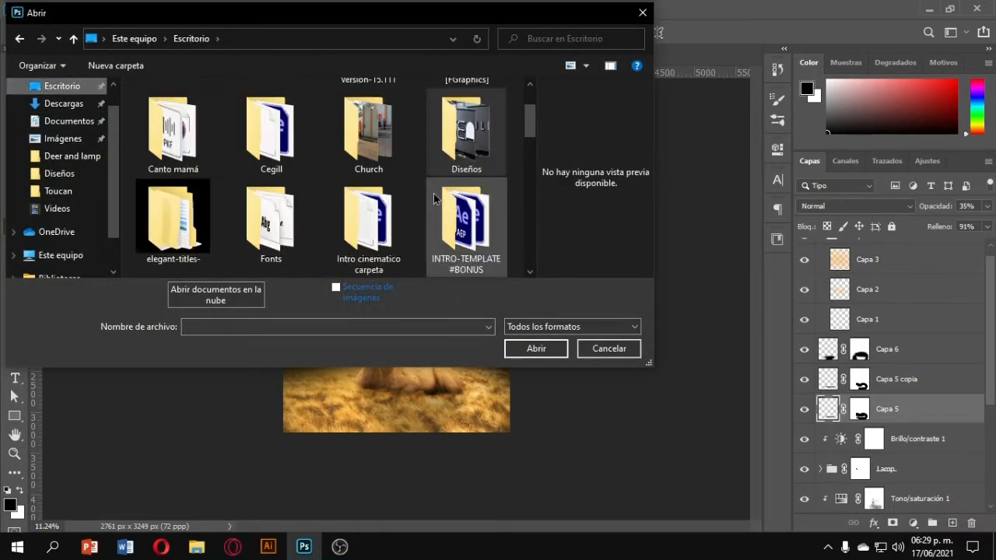
scroll(434, 198, down, 3)
double_click(162, 216)
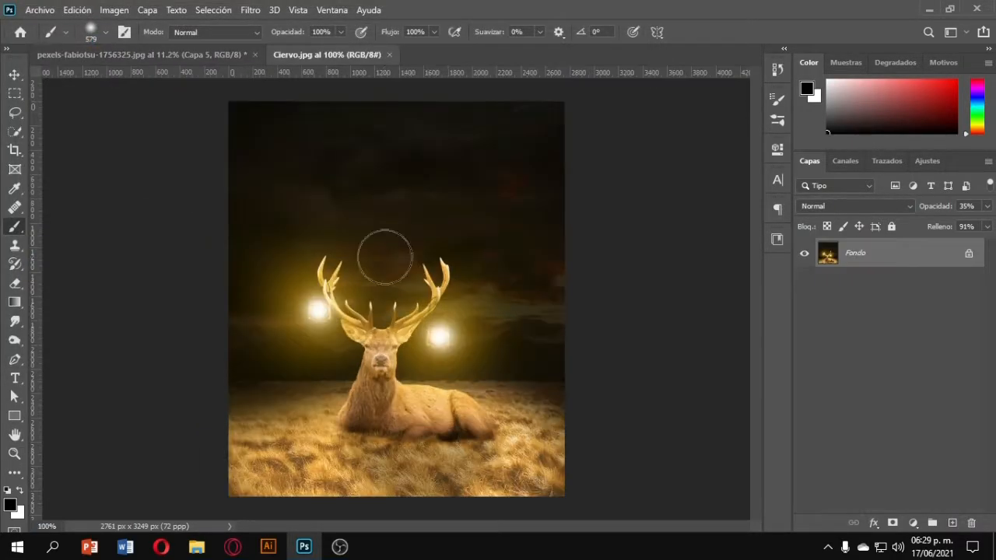
Duplicate the background layer and open the Camera Raw Filter on the copy.
key(ctrl+j)
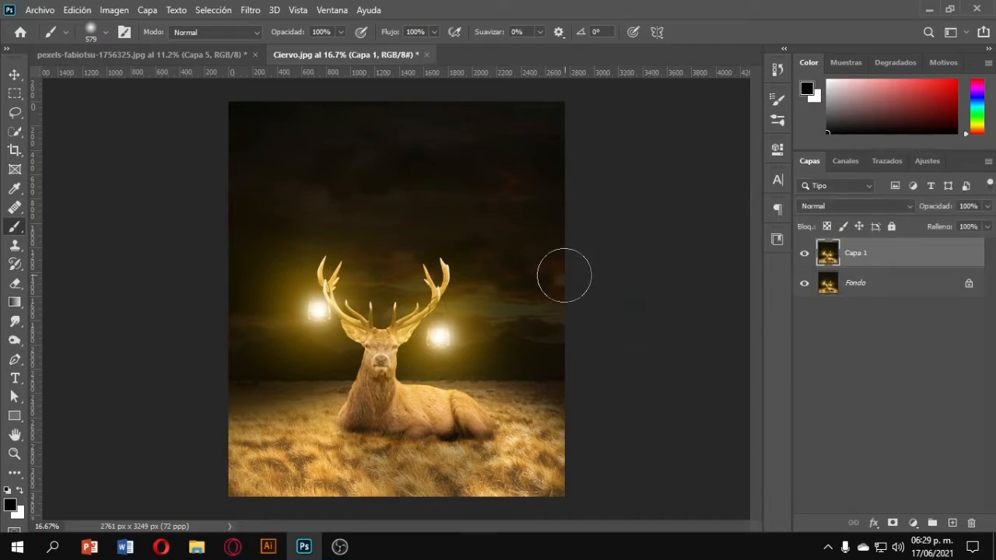
click(256, 9)
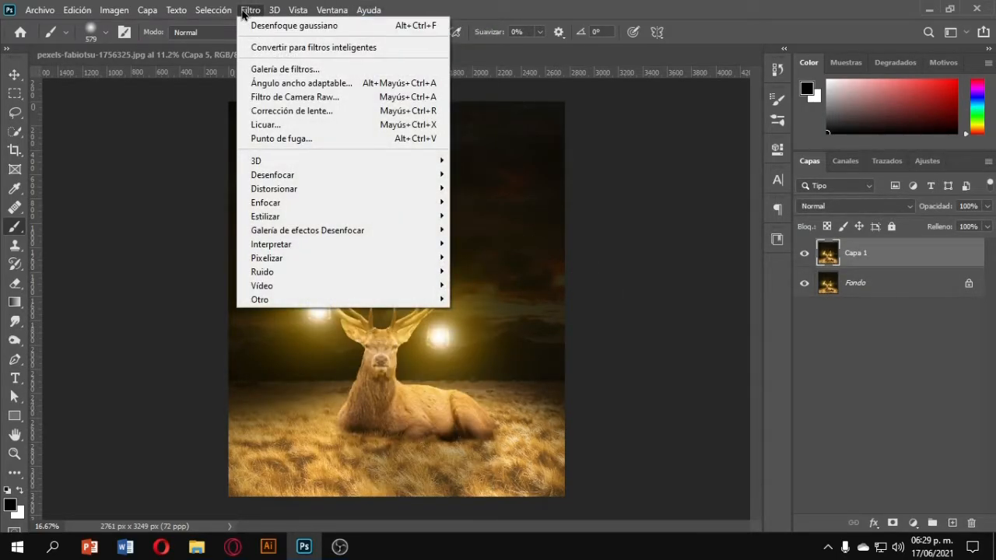
click(292, 96)
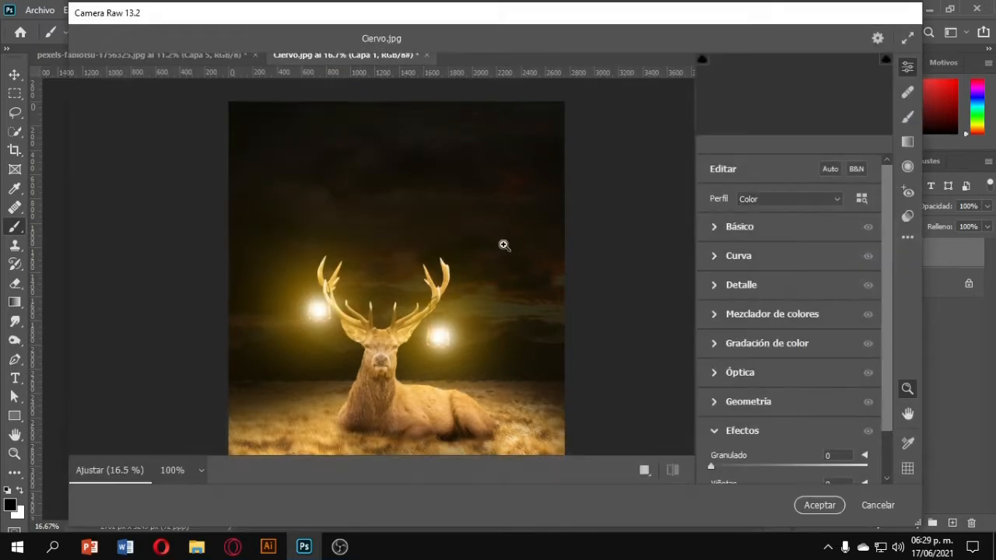
In Basic, set contrast +42, highlights -3, shadows -41, whites -15 and blacks -2.
click(717, 226)
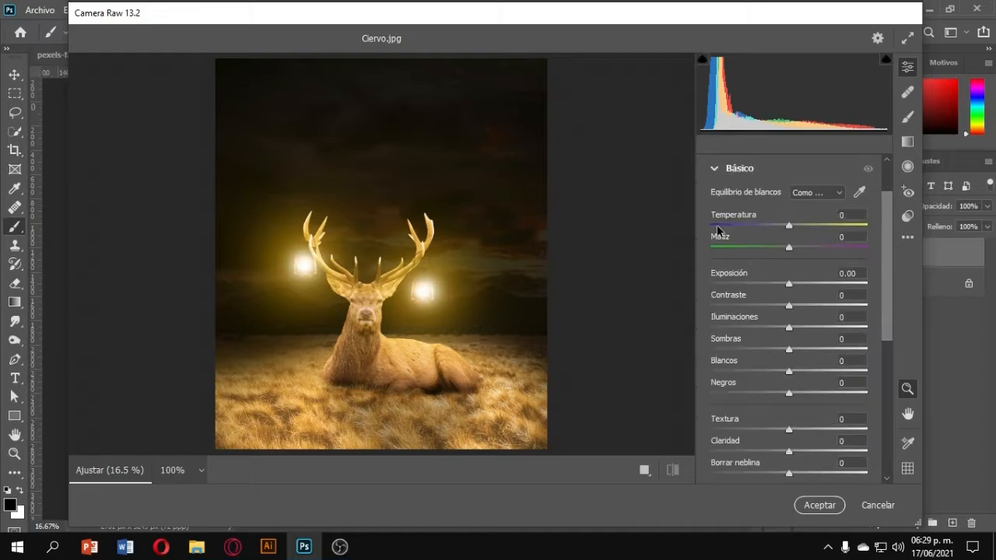
drag(788, 287, 788, 333)
scroll(802, 305, down, 1)
scroll(790, 356, down, 1)
scroll(788, 334, down, 2)
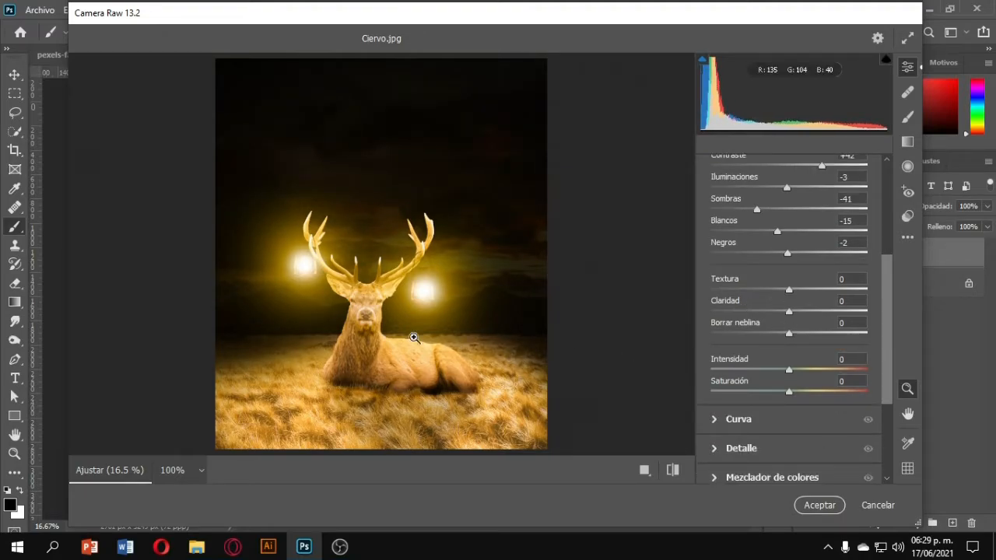
Set Texture to +65 and Clarity to -1 while checking the deer's head up close.
click(399, 333)
scroll(225, 161, up, 5)
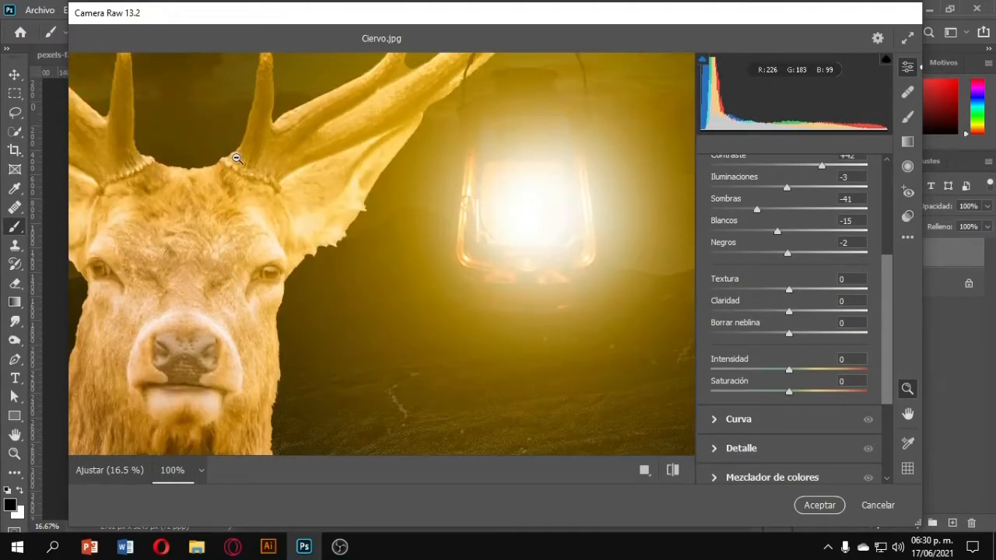
scroll(327, 191, left, 2)
scroll(327, 192, down, 3)
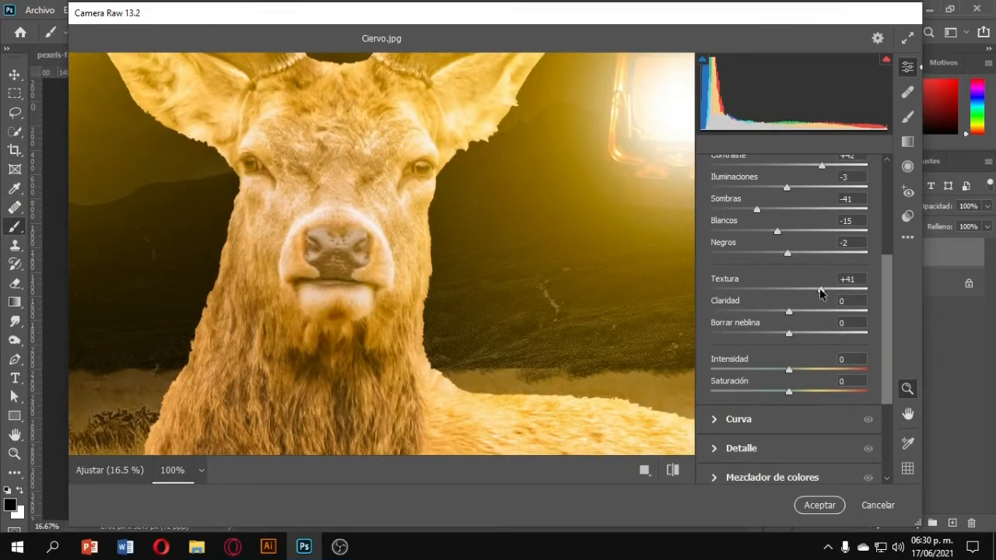
drag(819, 289, 895, 290)
mouse_move(789, 311)
mouse_down()
mouse_move(875, 321)
mouse_move(760, 333)
mouse_move(788, 330)
mouse_up()
click(561, 347)
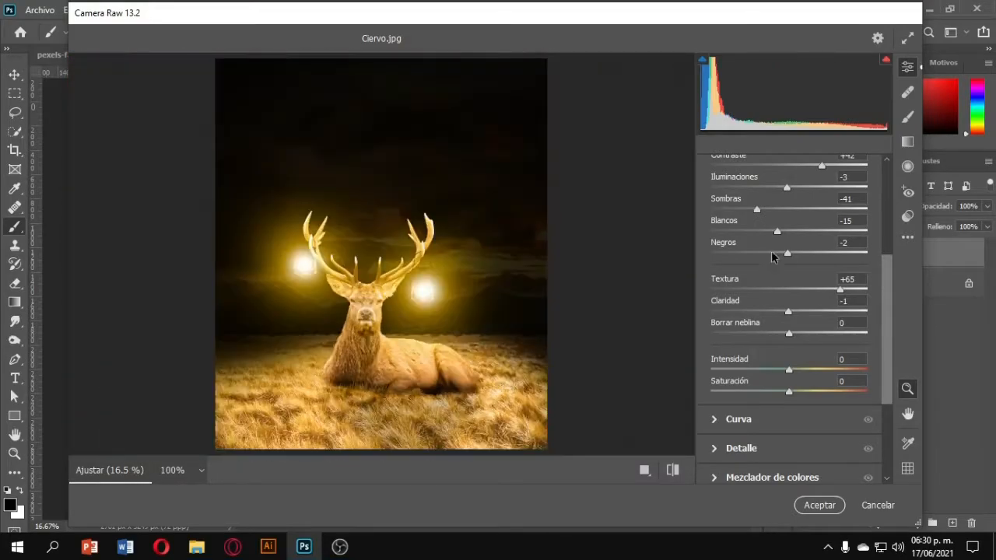
In Detail, set sharpening to 97, noise reduction to 100 and color noise reduction to 100.
scroll(723, 249, up, 5)
click(714, 227)
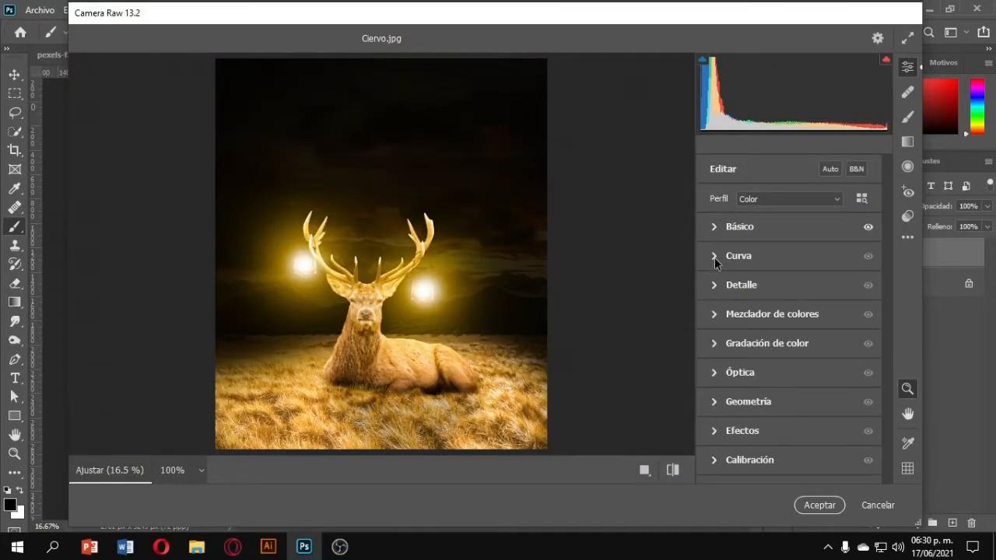
click(714, 285)
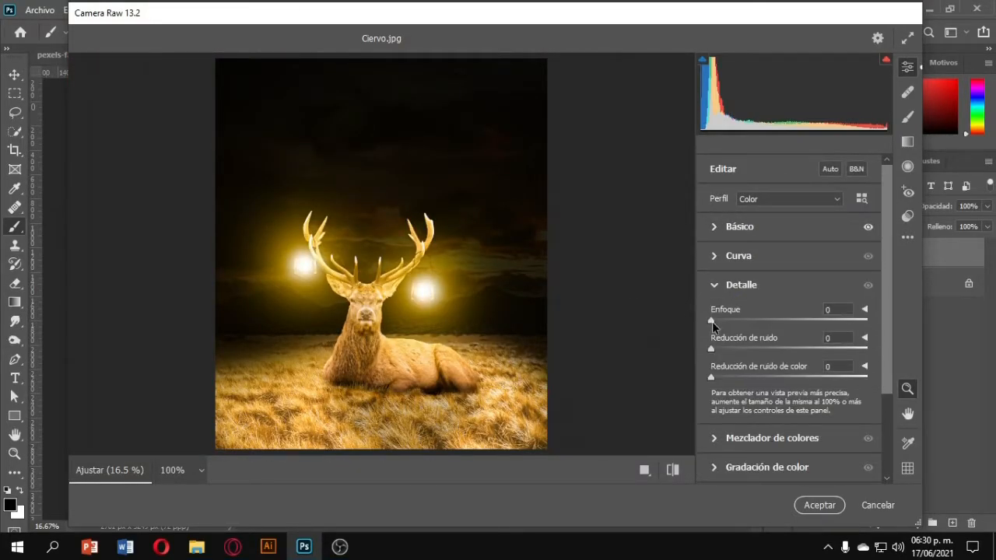
drag(711, 322, 813, 324)
drag(711, 351, 874, 350)
drag(713, 377, 867, 375)
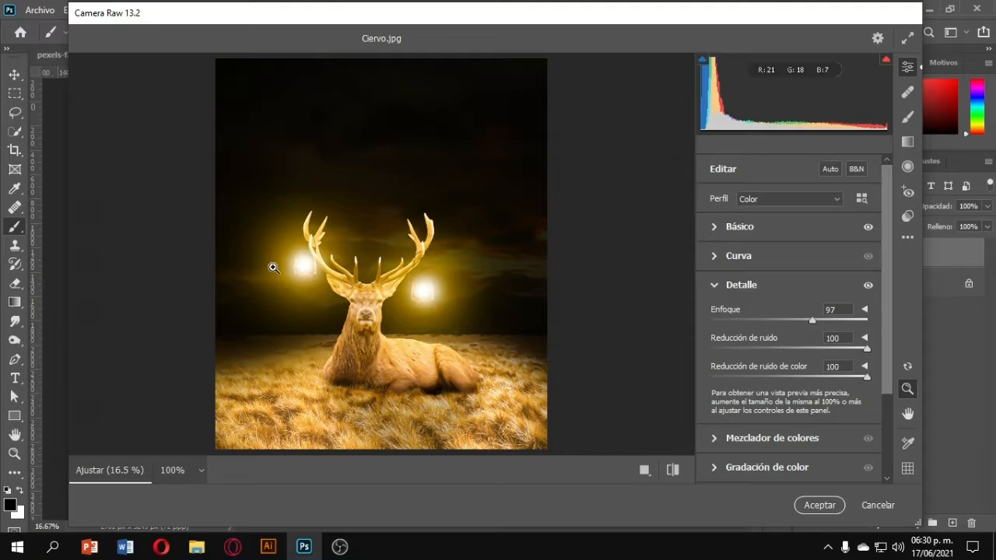
Zoom in and pan across the deer's fur, face and antlers to inspect the sharpening.
click(354, 311)
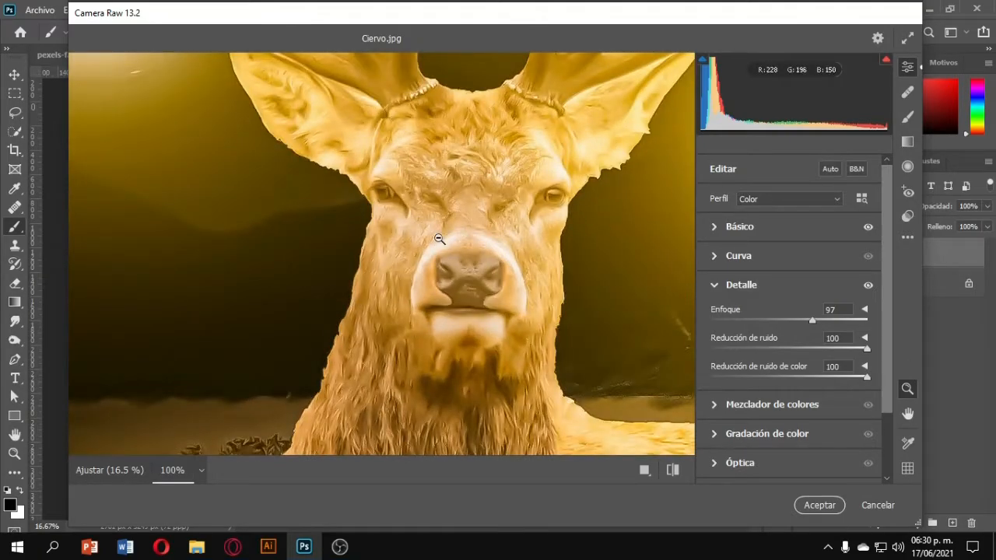
scroll(440, 238, down, 3)
scroll(440, 238, down, 3)
scroll(439, 237, up, 5)
scroll(438, 237, left, 1)
scroll(438, 237, down, 5)
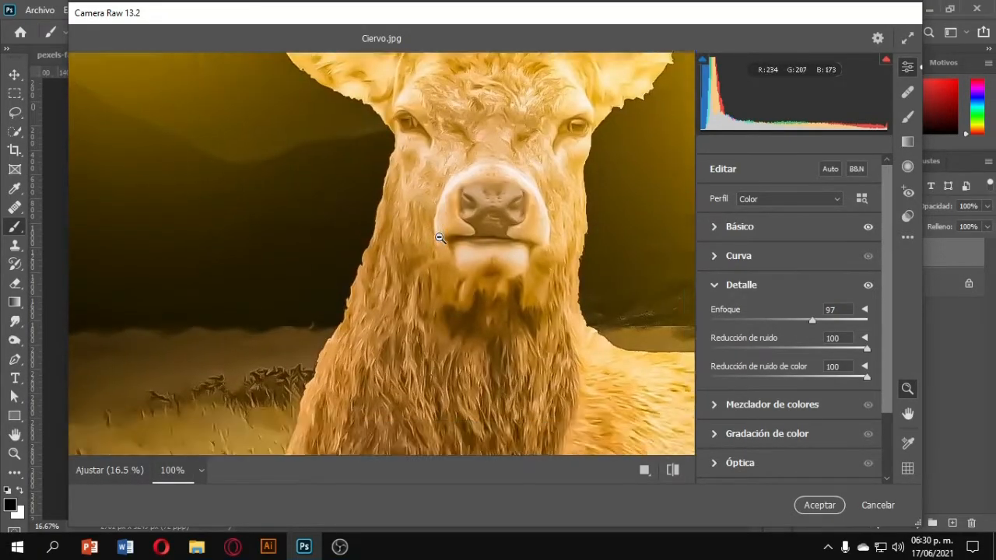
scroll(481, 226, right, 1)
scroll(480, 227, up, 5)
scroll(481, 226, right, 2)
scroll(481, 227, up, 3)
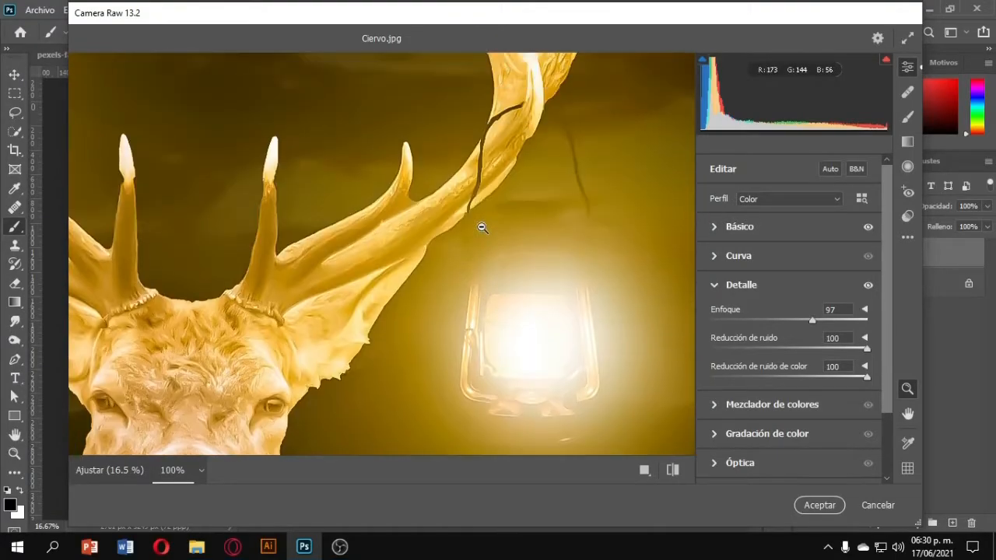
scroll(482, 227, right, 1)
scroll(482, 227, down, 5)
scroll(482, 226, down, 1)
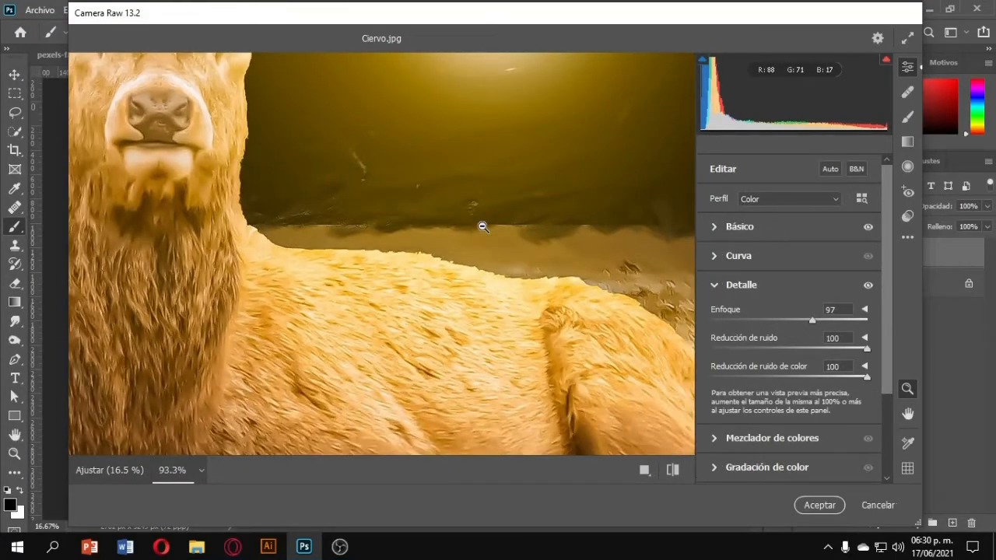
click(483, 227)
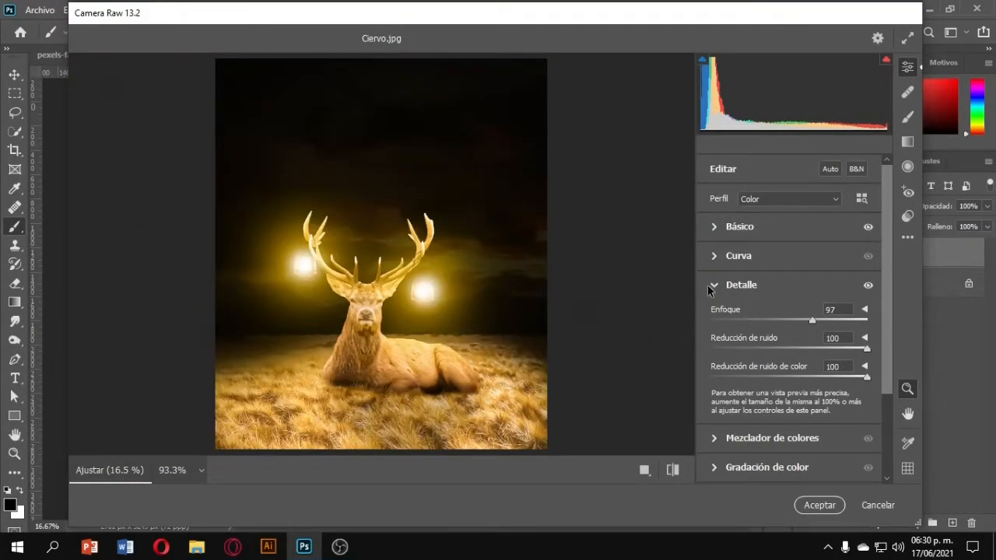
In the color mixer, set the hue of Reds to +1, Oranges to -11 and Yellows to -13.
click(714, 287)
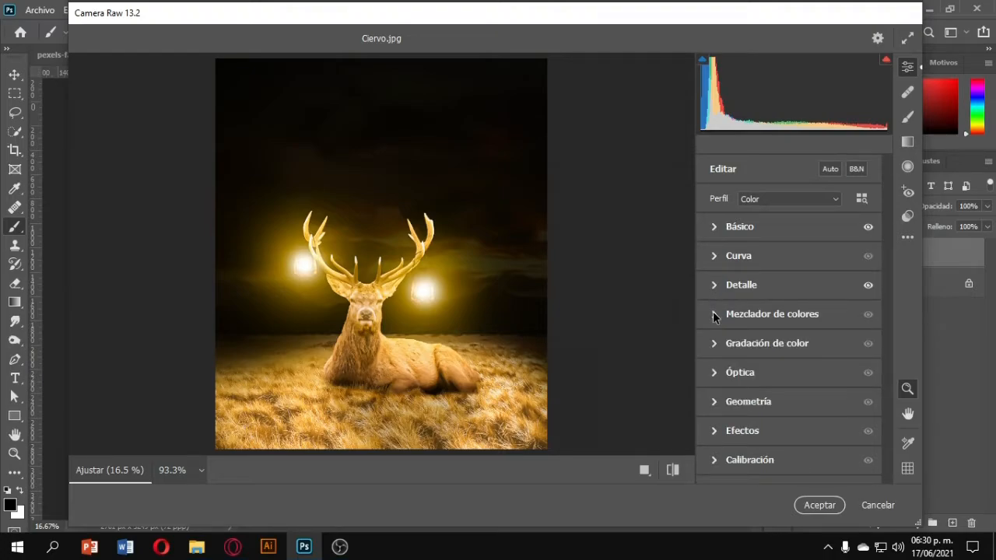
click(714, 256)
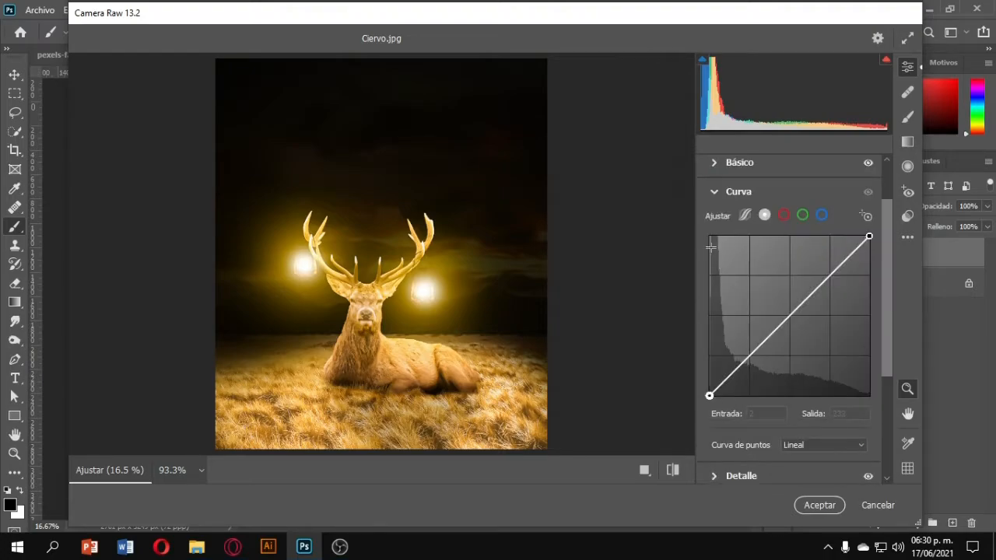
click(713, 196)
click(716, 317)
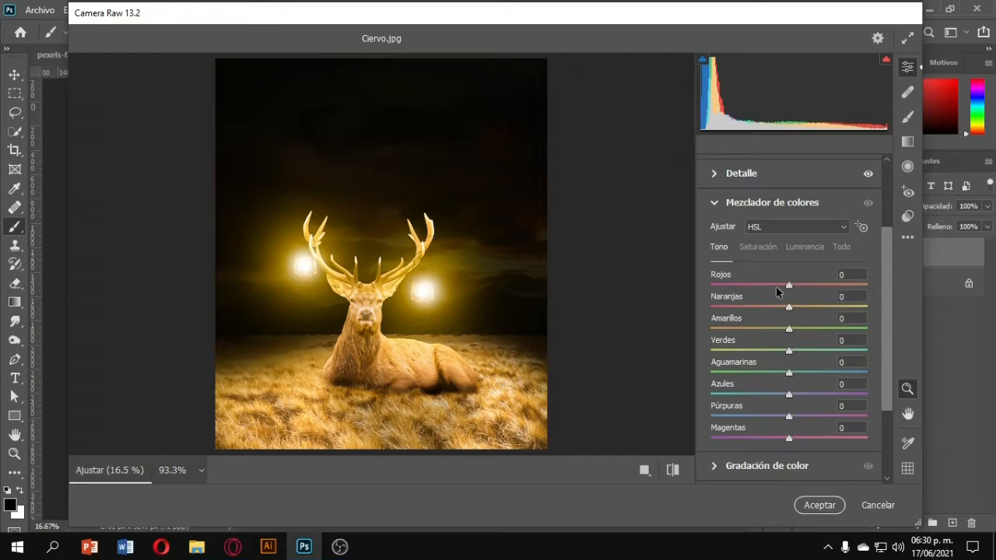
drag(789, 289, 807, 287)
drag(867, 285, 775, 328)
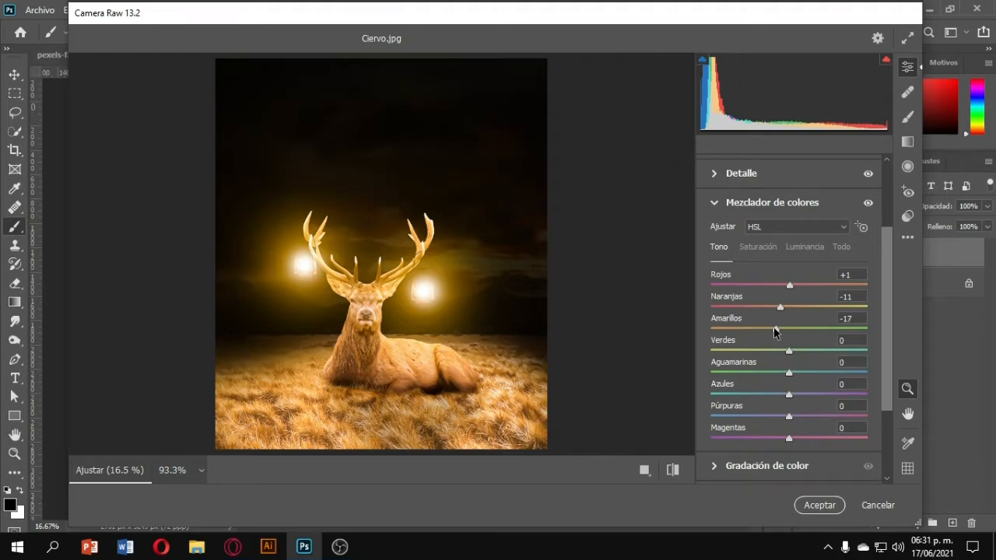
click(715, 204)
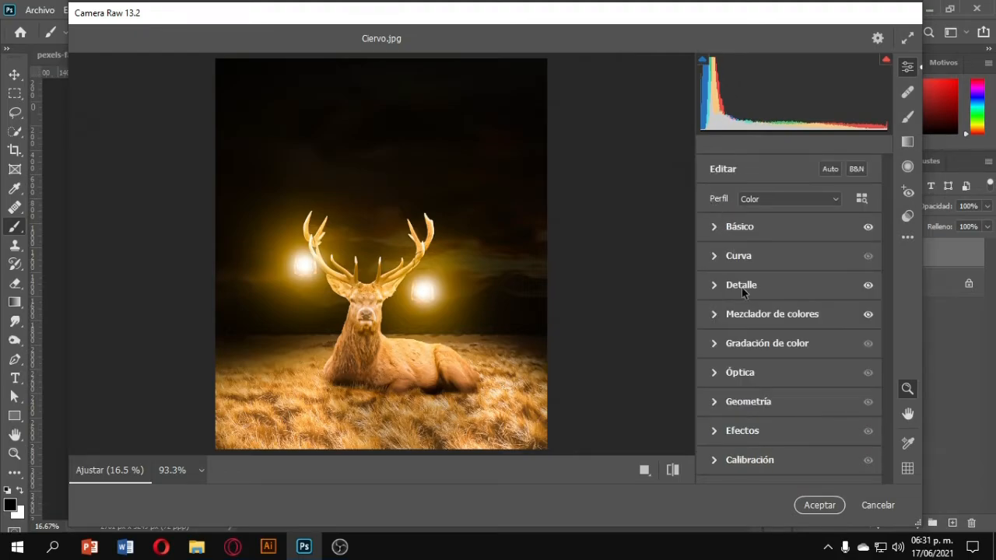
In Color Grading, set midtones luminance to 18, shadows luminance to -5 and highlights luminance to 49.
click(713, 343)
mouse_move(788, 319)
mouse_down()
mouse_move(805, 319)
mouse_move(796, 318)
mouse_up()
scroll(788, 333, down, 1)
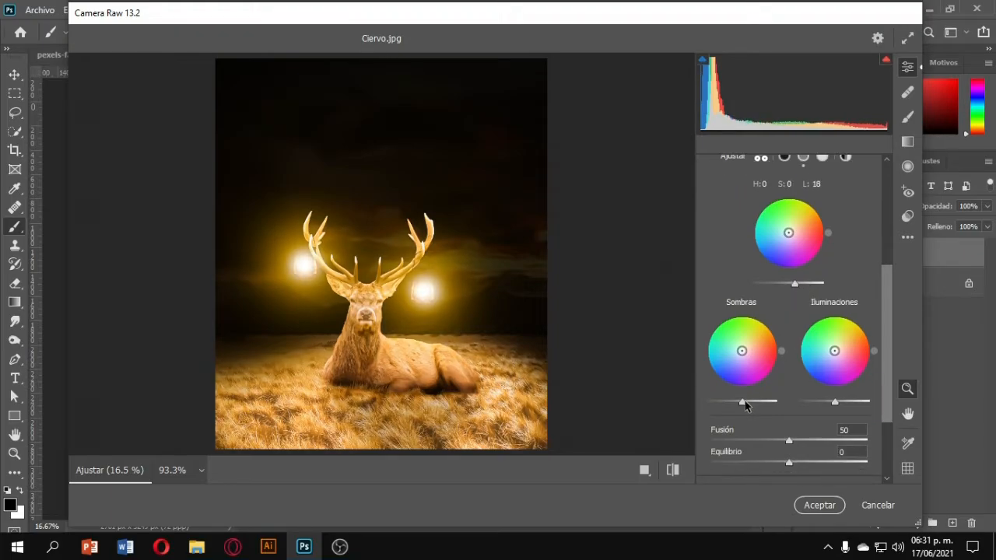
drag(744, 405, 743, 407)
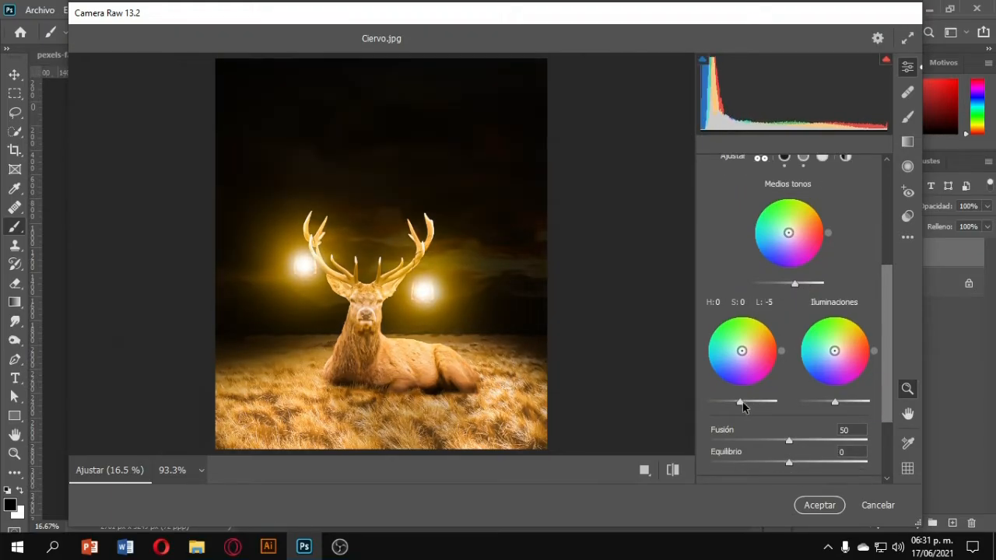
drag(836, 403, 850, 404)
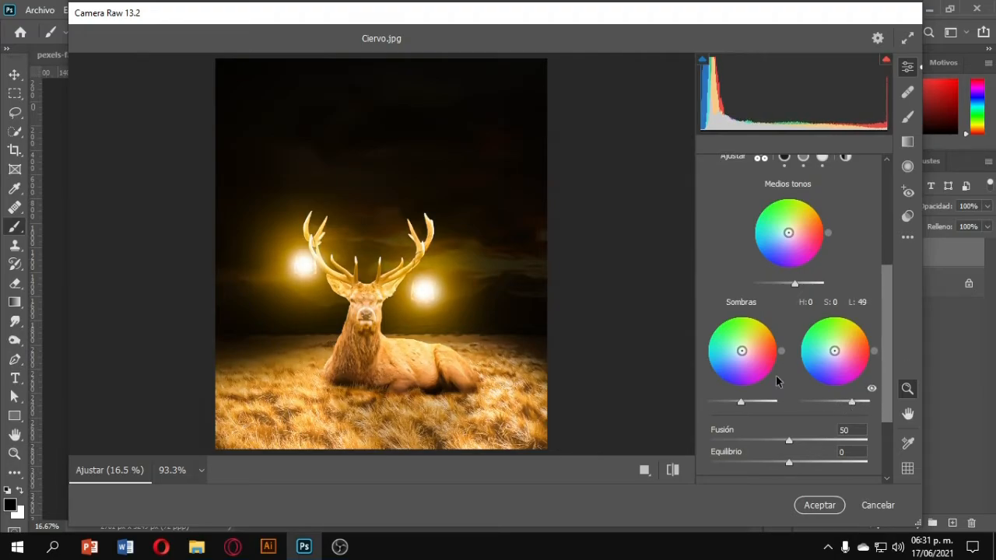
scroll(779, 381, up, 3)
click(713, 205)
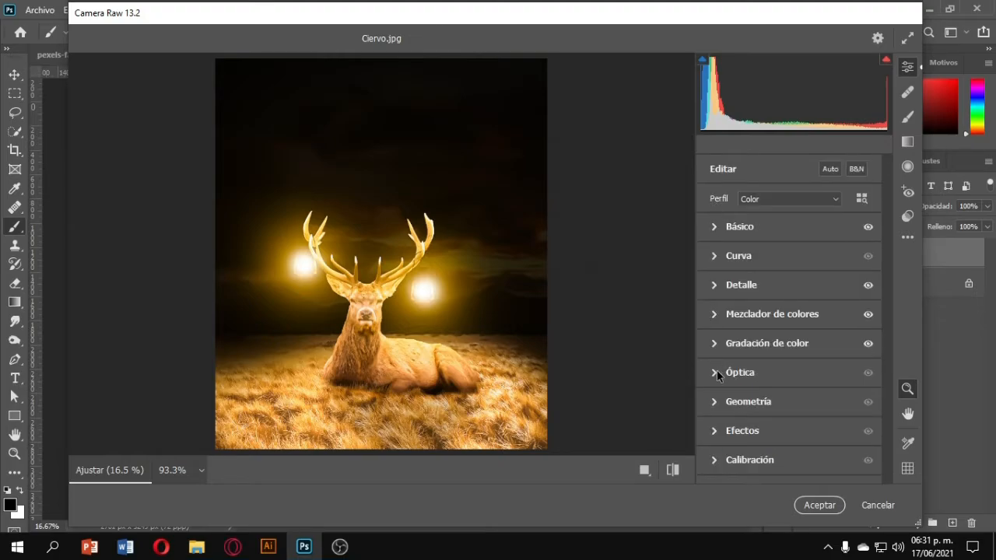
Add a vignette of -37 under Effects and apply the Camera Raw filter.
click(715, 432)
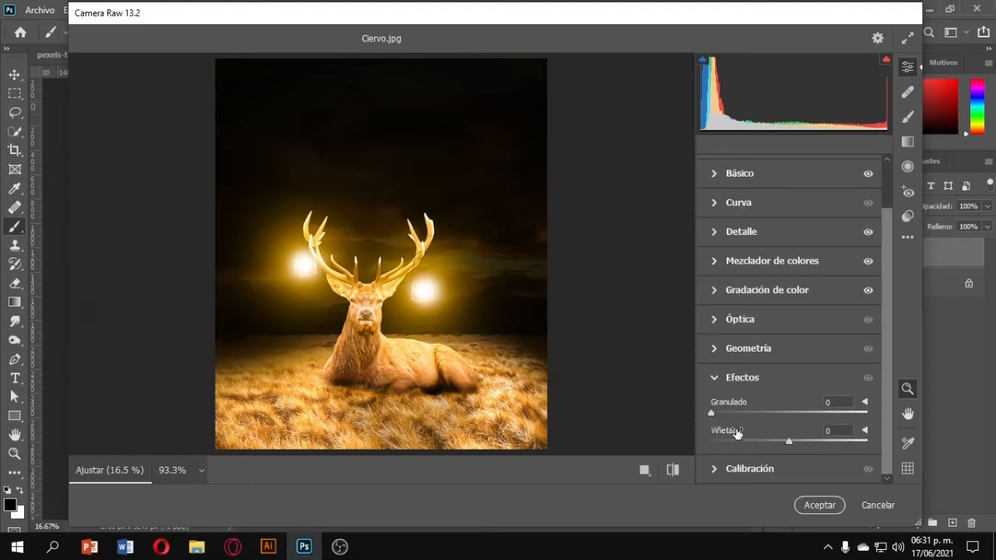
drag(783, 441, 750, 453)
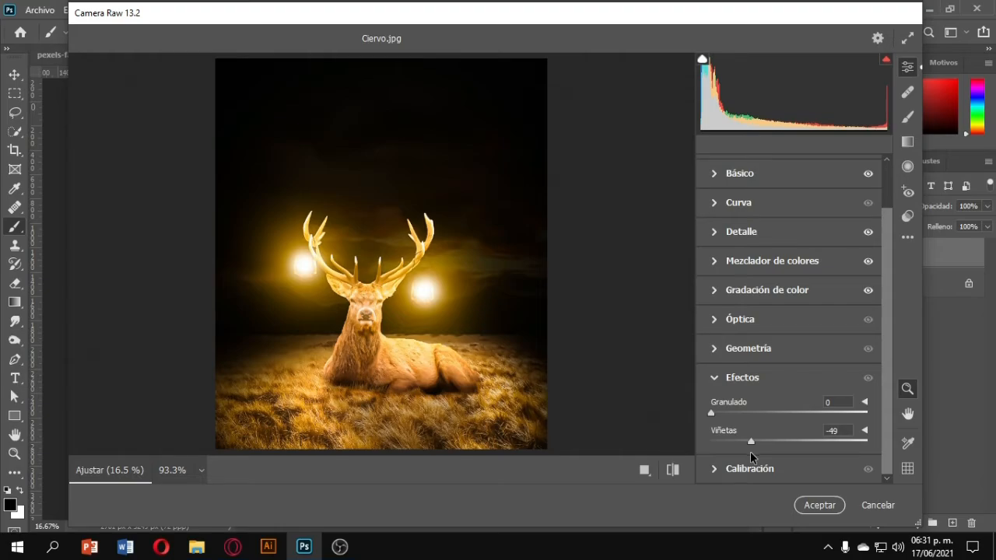
drag(750, 443, 758, 443)
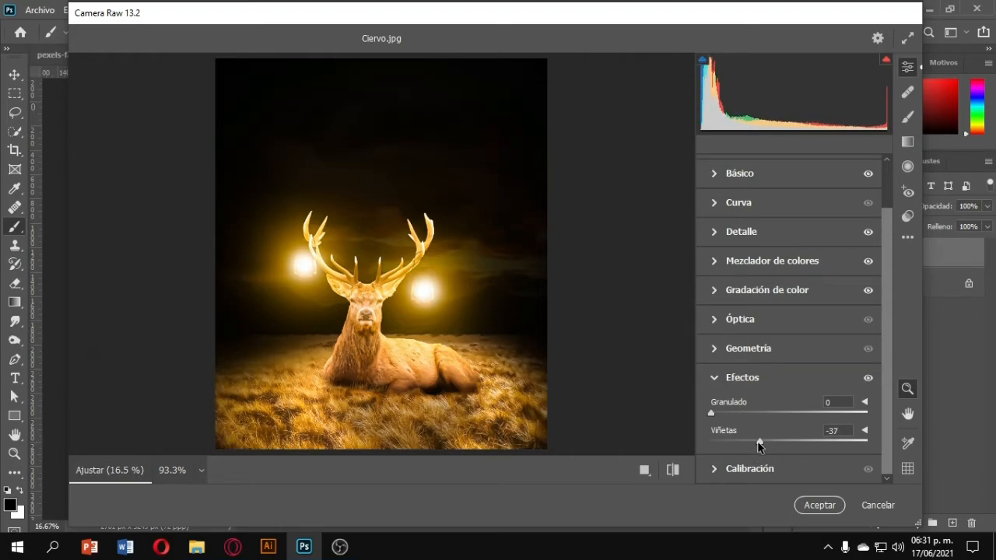
click(821, 506)
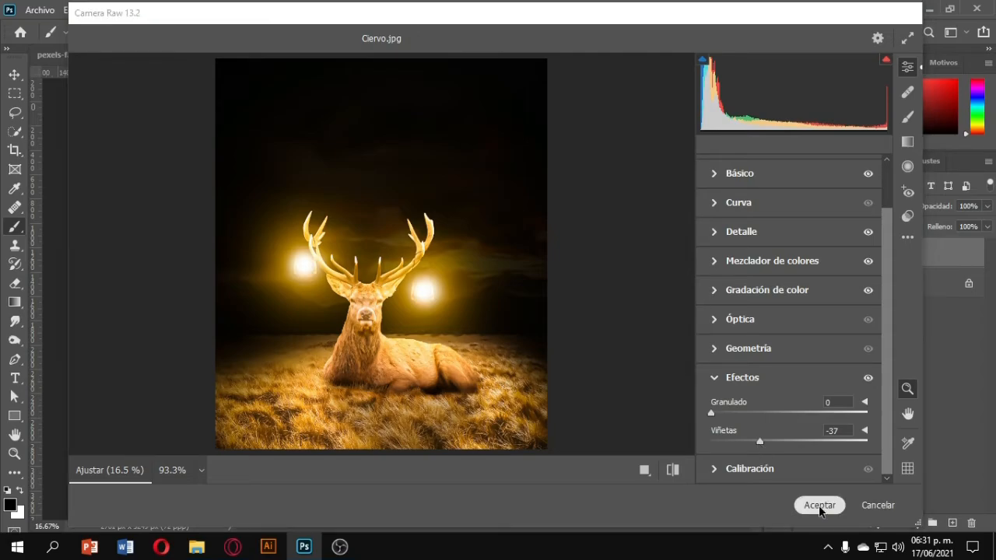